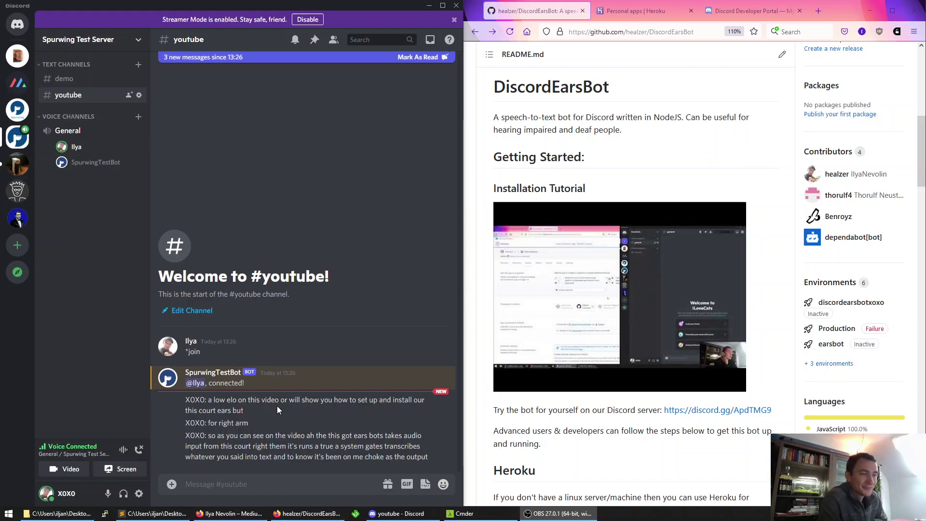
- Highlight the first line the bot transcribed into the #youtube channel
drag(209, 400, 244, 410)
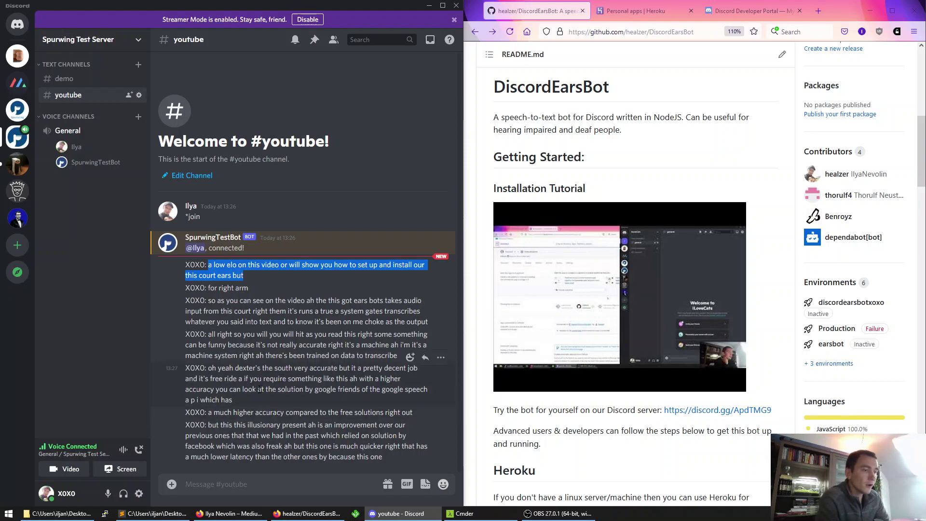
- Mute the microphone, then highlight the last transcribed message and its speaker label
click(108, 493)
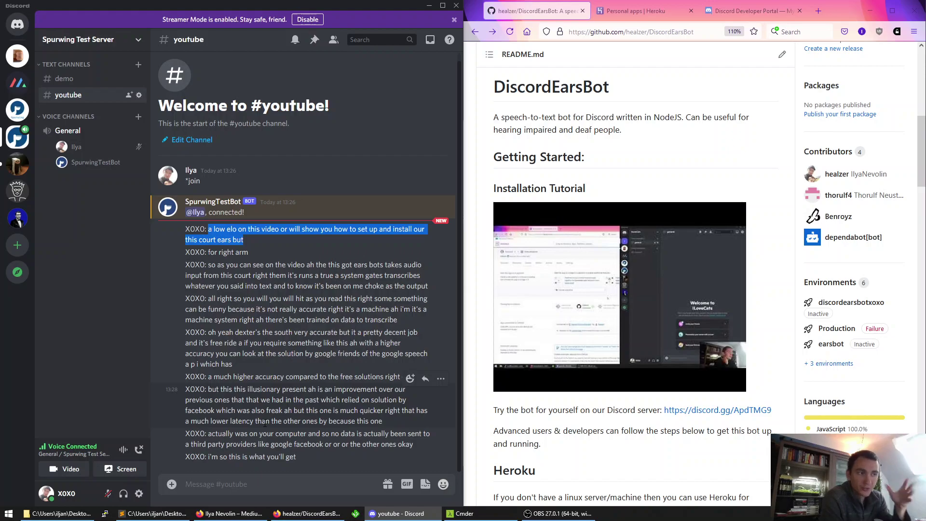
drag(185, 433, 422, 442)
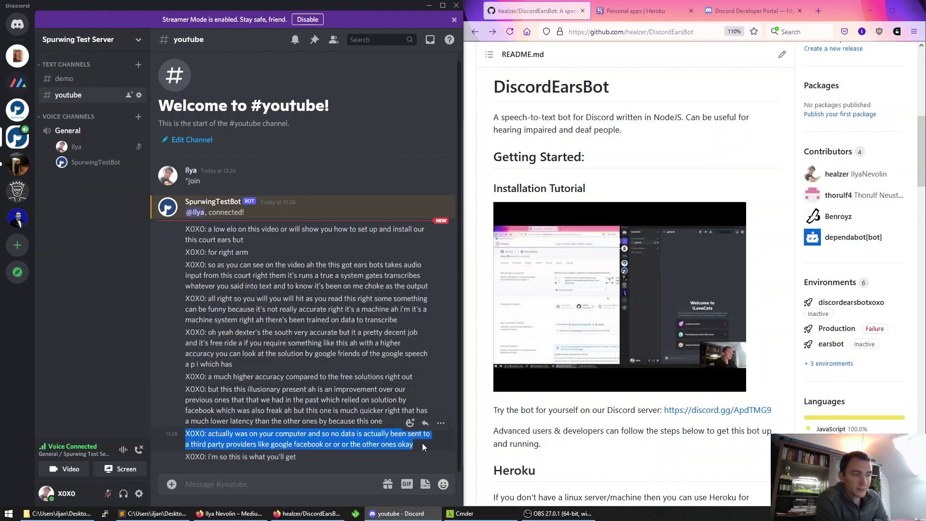
click(193, 442)
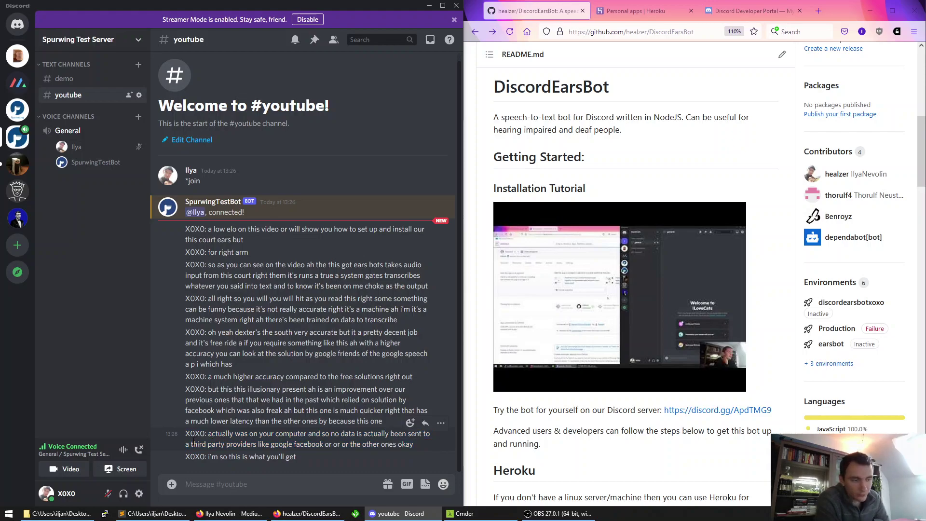
drag(186, 434, 207, 434)
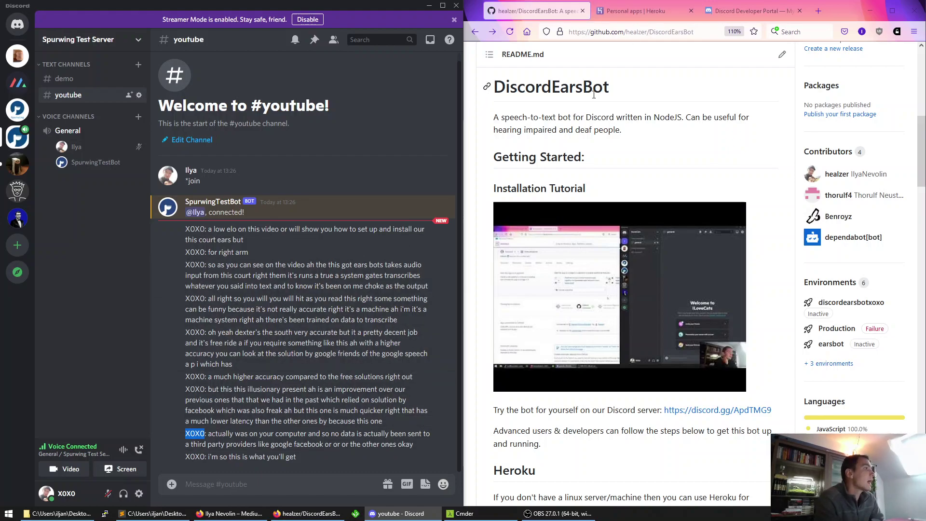
- Return to the top of the DiscordEarsBot repository page and bring up its Fork options
scroll(589, 246, up, 8)
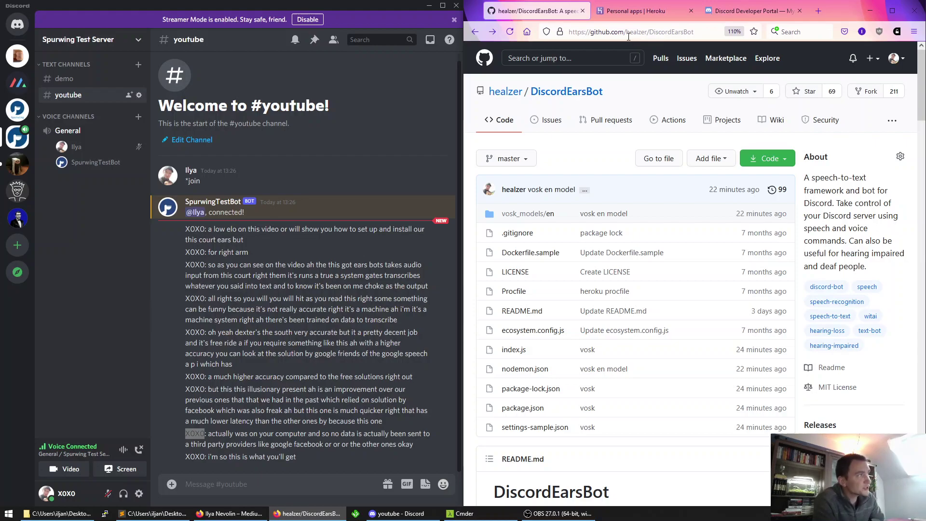
click(664, 27)
click(531, 83)
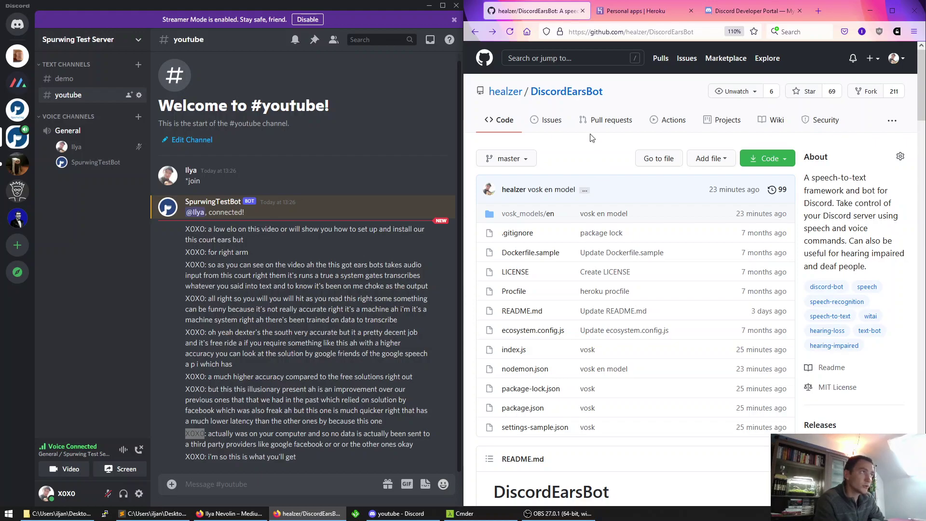
- Close the fork prompt without forking and go to the Heroku personal apps dashboard
click(872, 95)
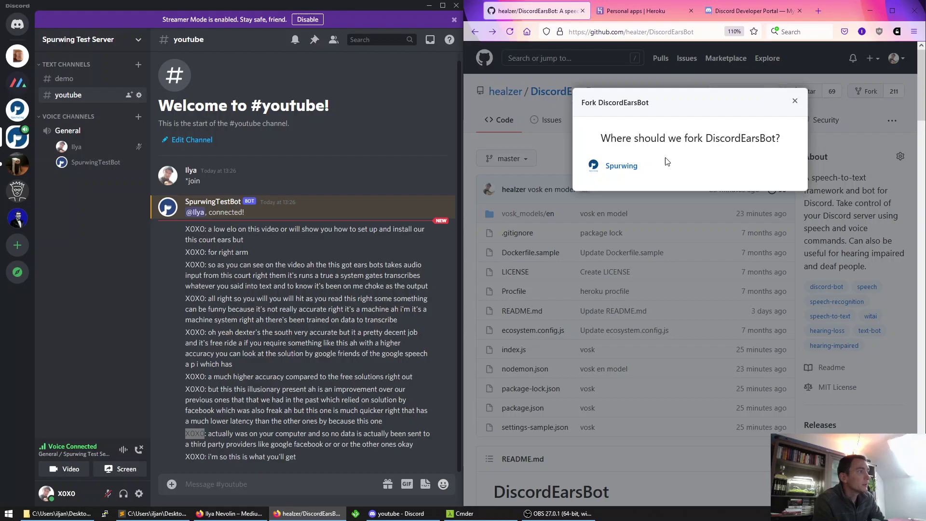
click(794, 102)
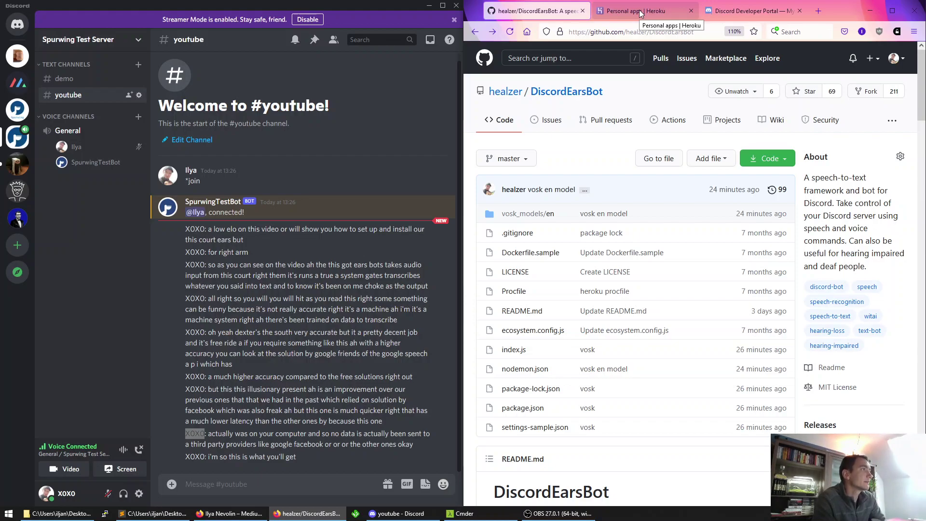
click(640, 11)
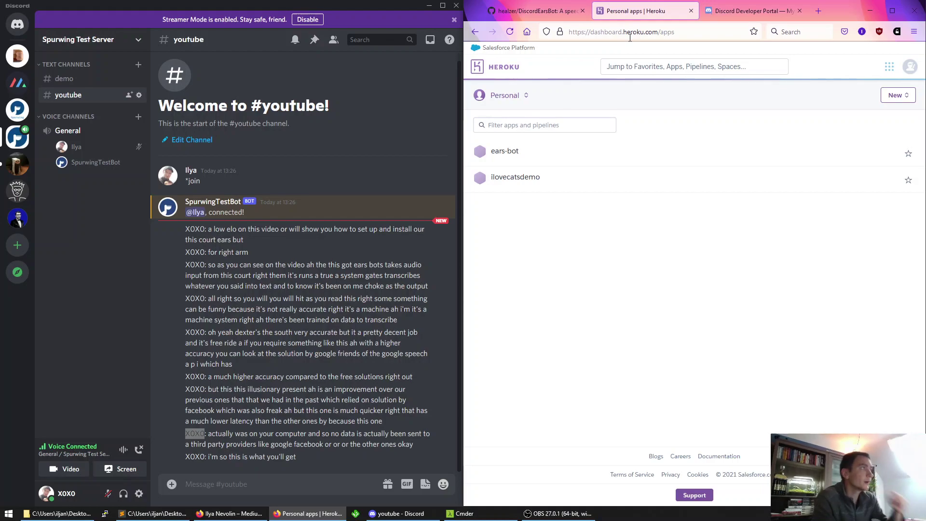
- Highlight heroku.com in the address bar, then return to the apps list
click(623, 32)
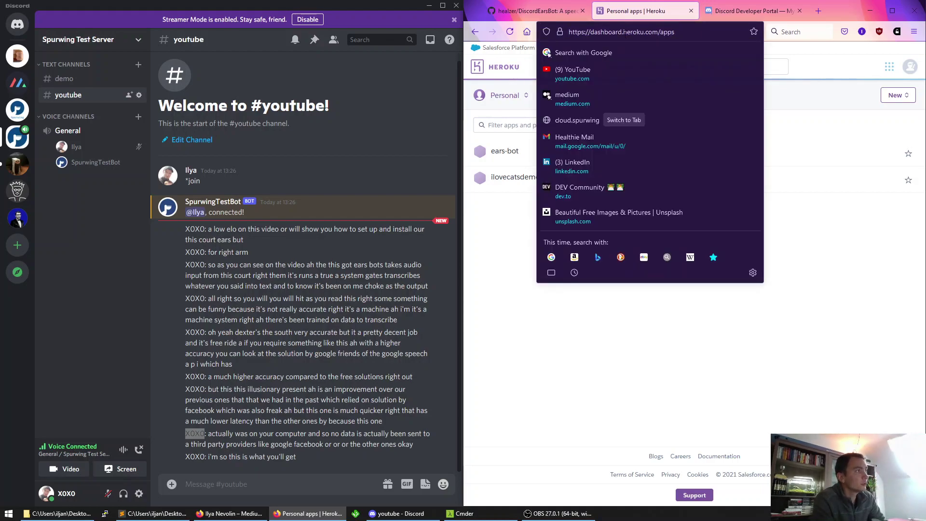
drag(623, 32, 657, 32)
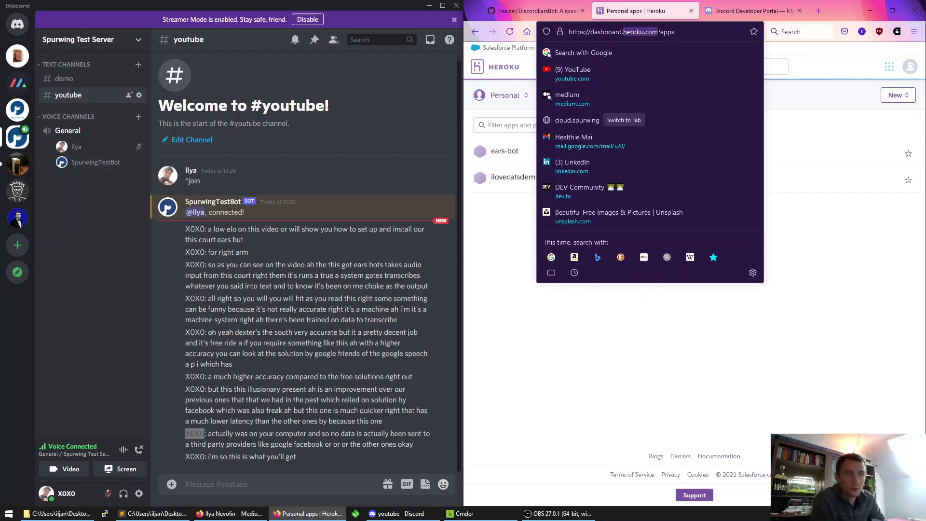
click(658, 32)
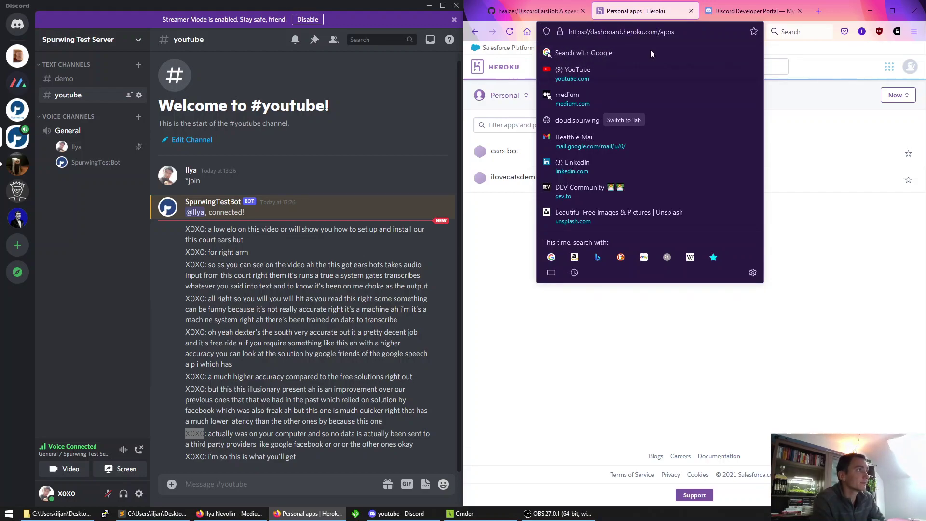
click(808, 63)
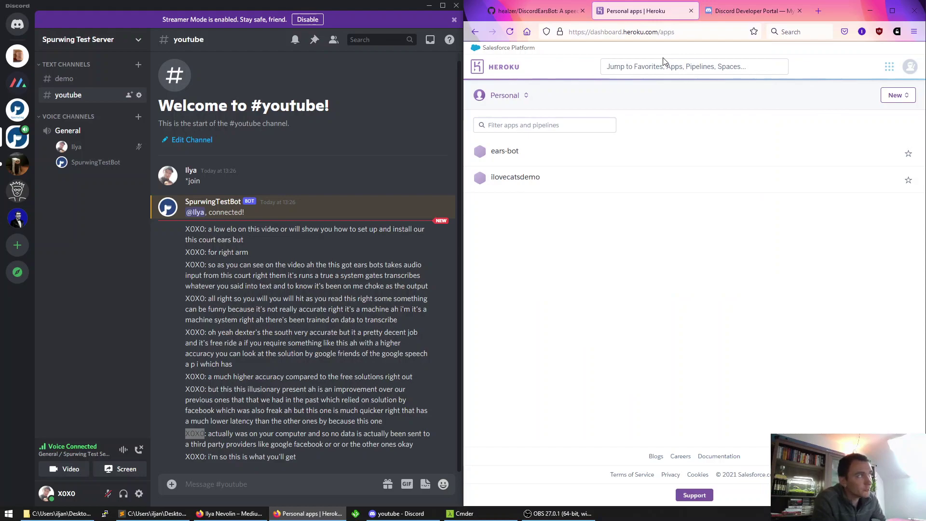
- Via New > Create new app, create an app named helloyoutube in the Europe region
click(897, 95)
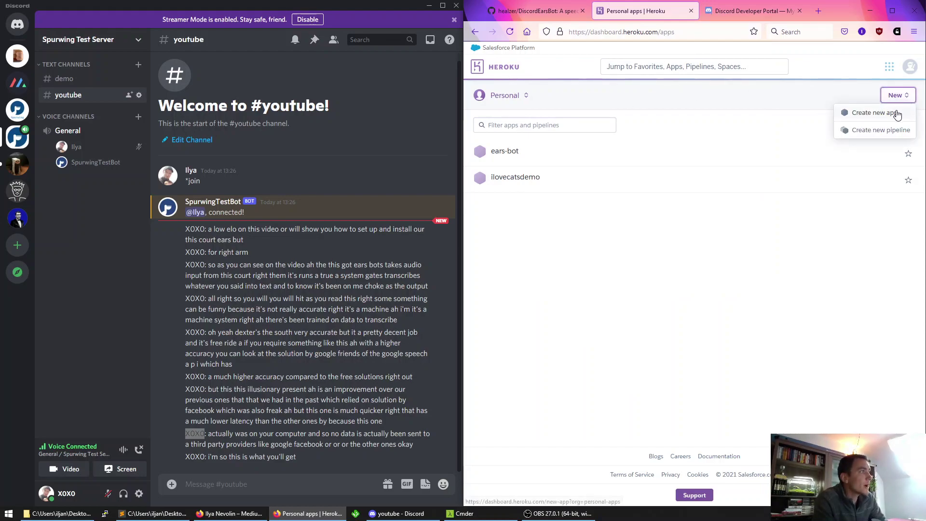
click(897, 113)
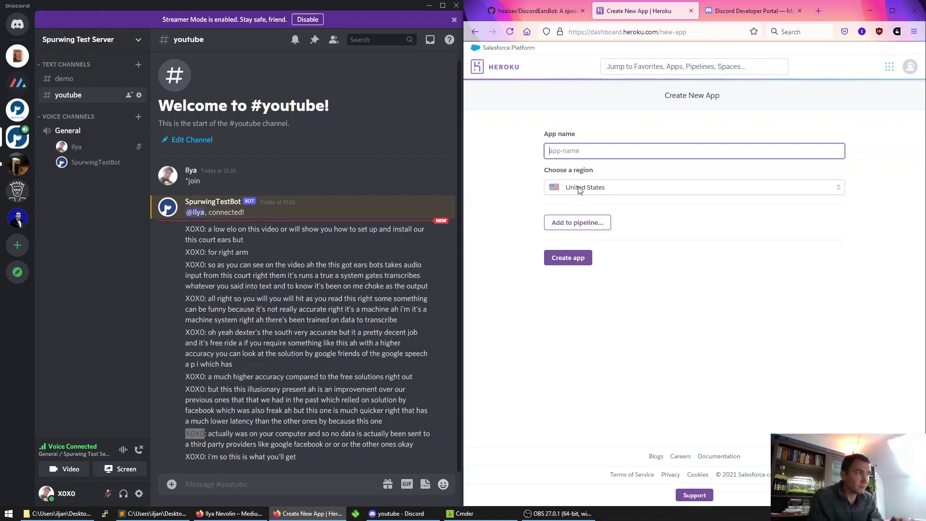
text(you)
key(ctrl+a)
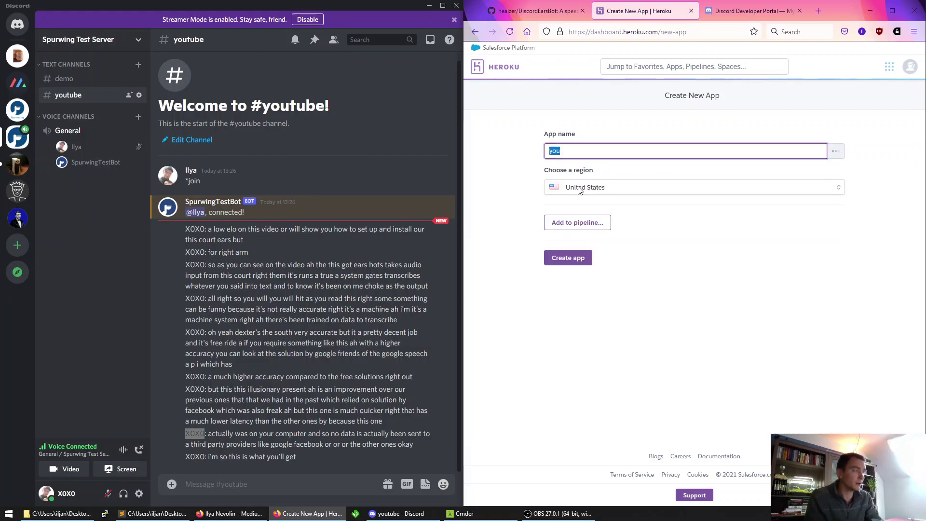
text(helloyoutube)
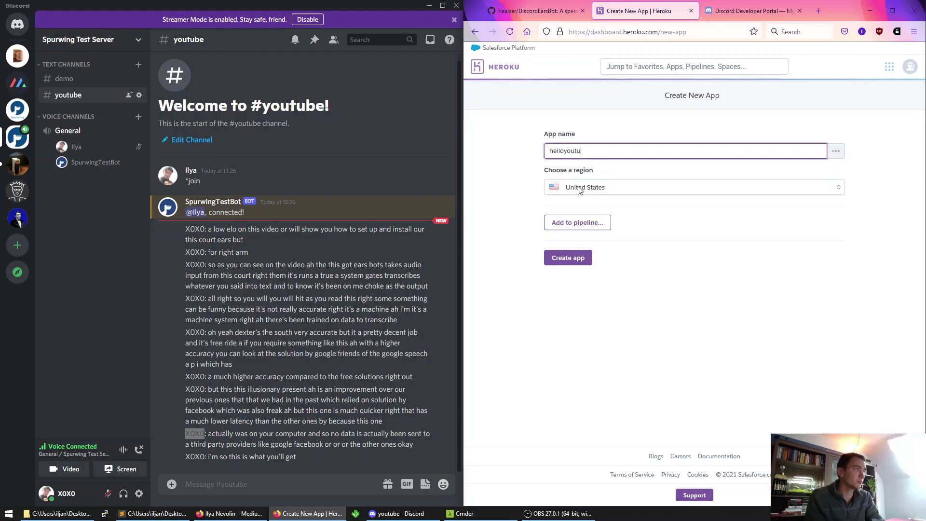
key(ctrl+a)
click(582, 192)
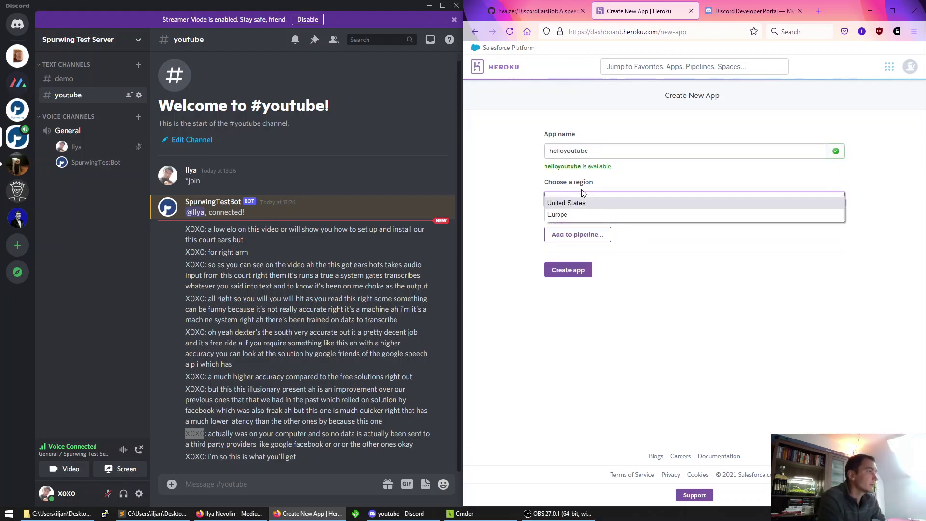
click(566, 213)
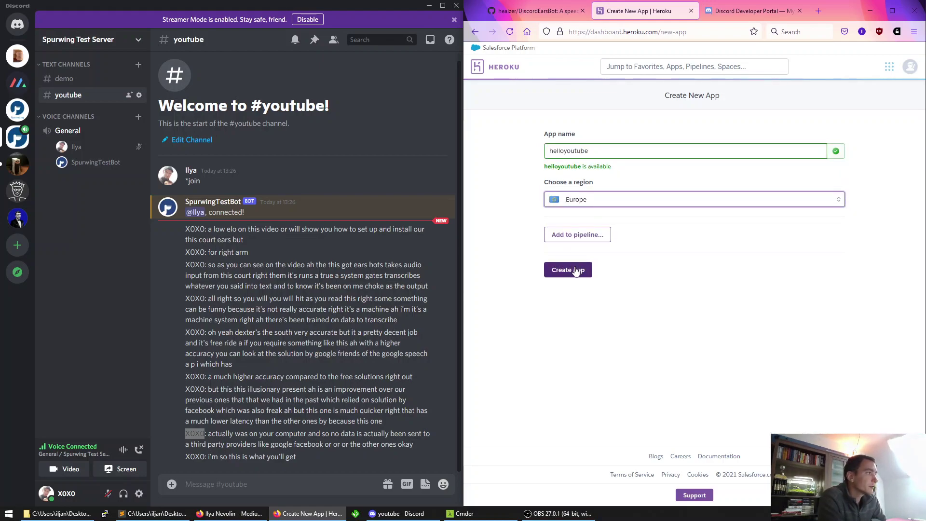
click(573, 270)
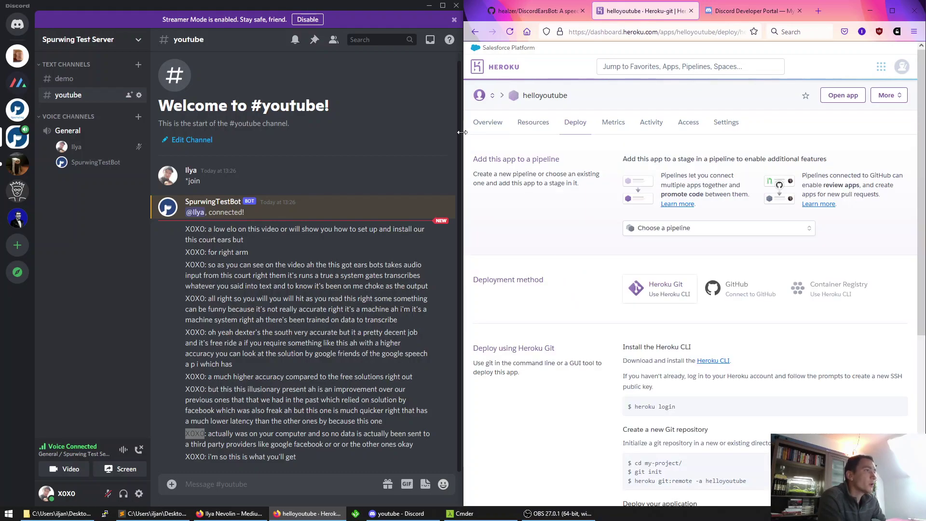
- Widen the browser and choose GitHub as the deployment method
drag(464, 143, 311, 143)
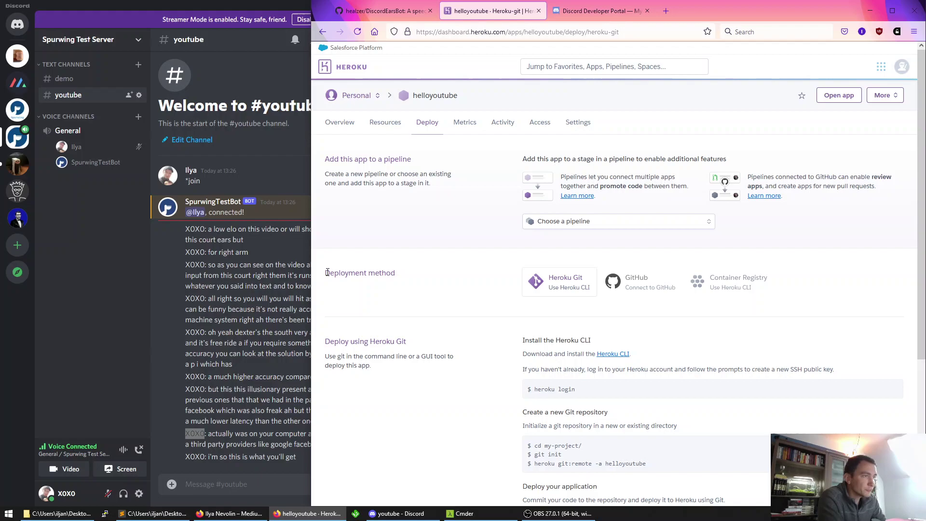
drag(326, 272, 427, 273)
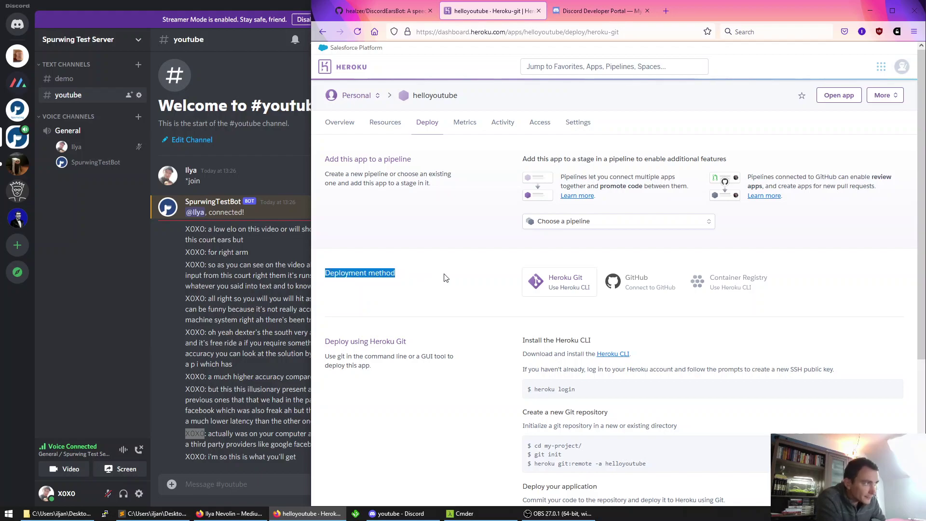
click(639, 292)
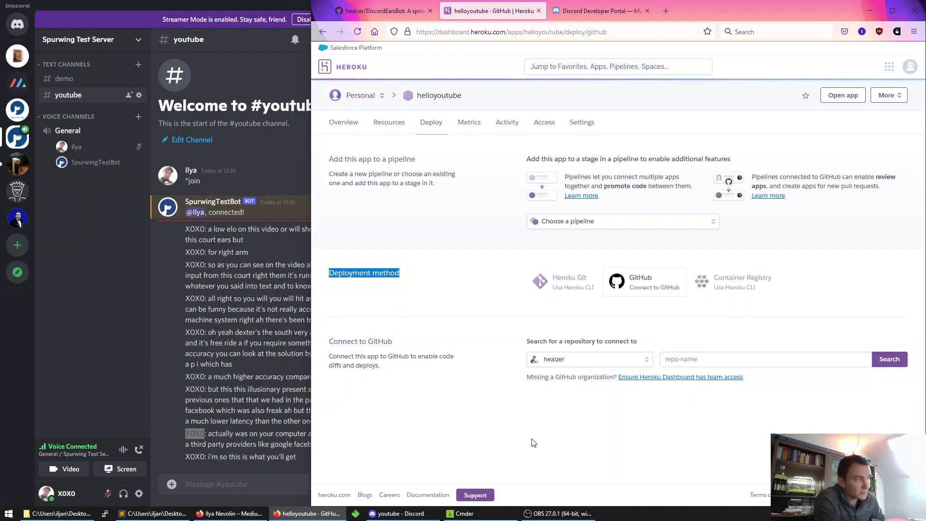
click(468, 350)
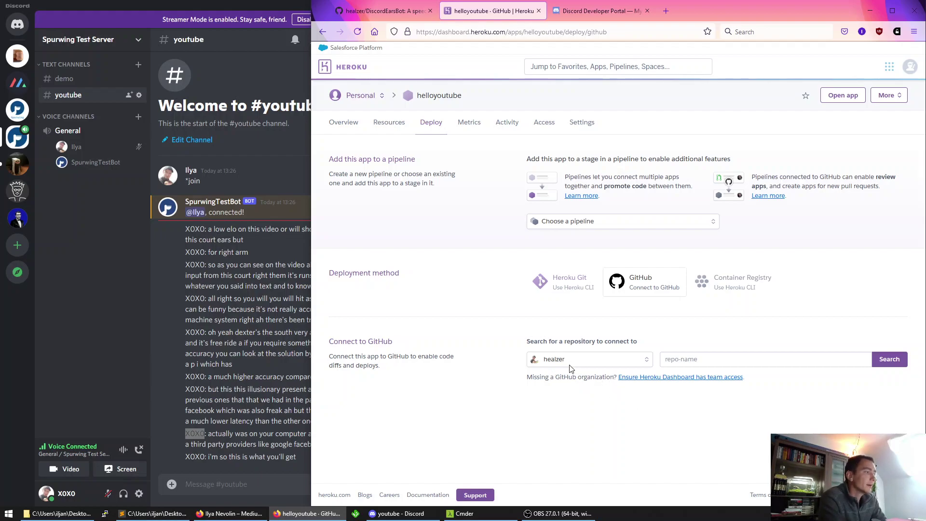
- Search repositories for 'DiscordEars' and connect the found DiscordEarsBot repo to the app
click(725, 360)
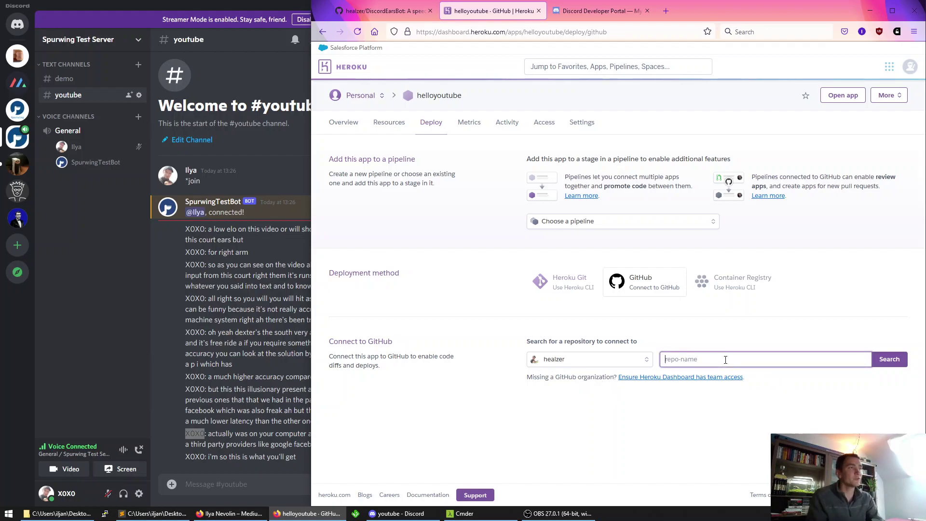
text(DiscordEars)
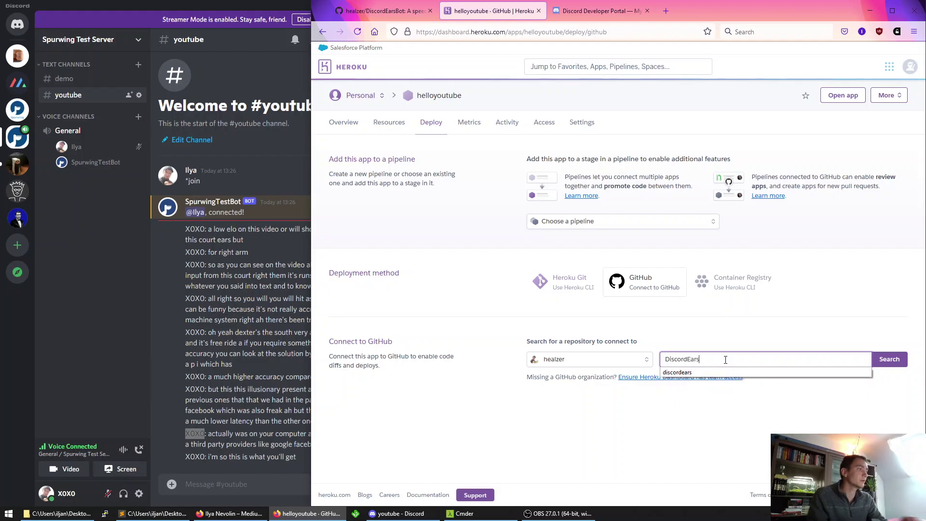
text(B)
key(BackSpace)
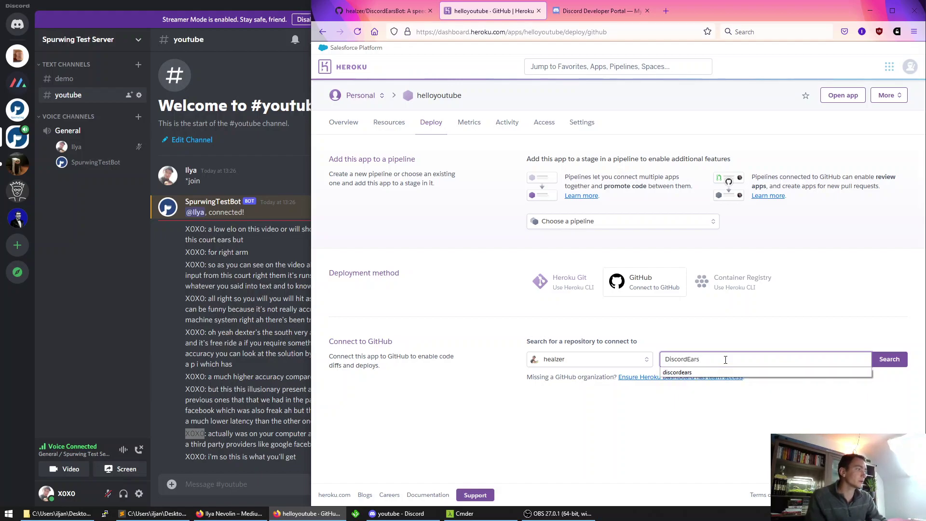
click(889, 358)
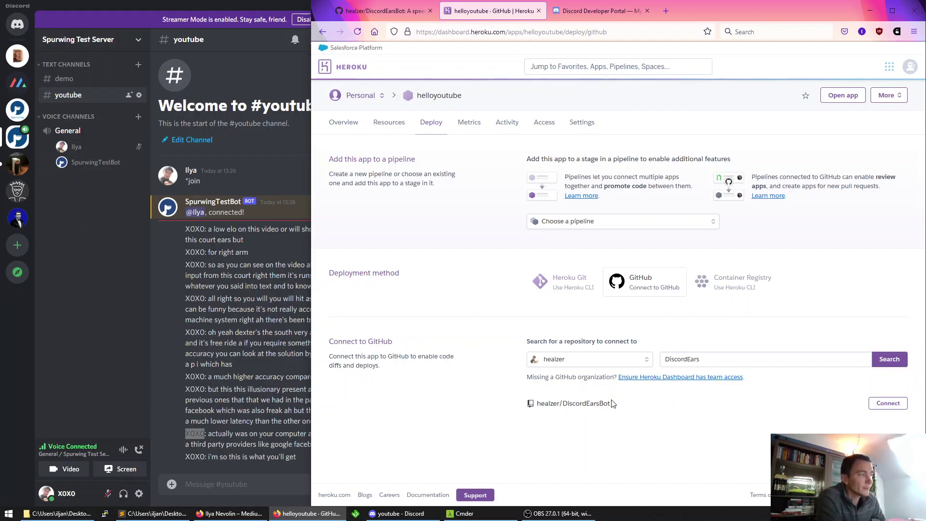
drag(614, 404, 561, 407)
double_click(550, 406)
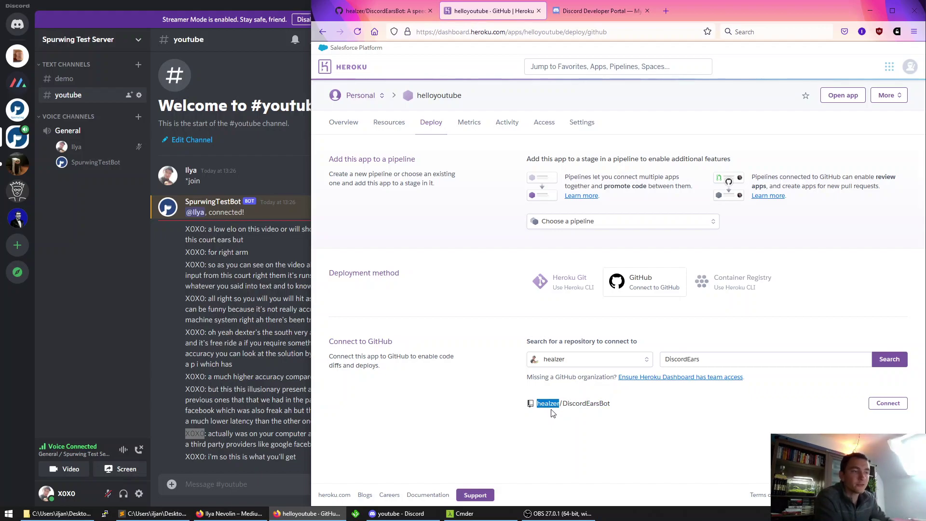
click(551, 399)
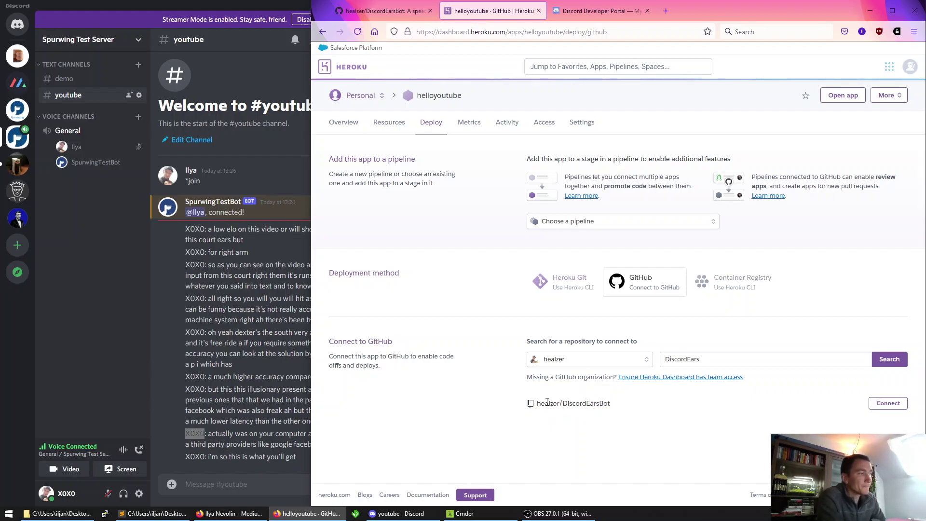
drag(537, 403, 614, 405)
click(888, 403)
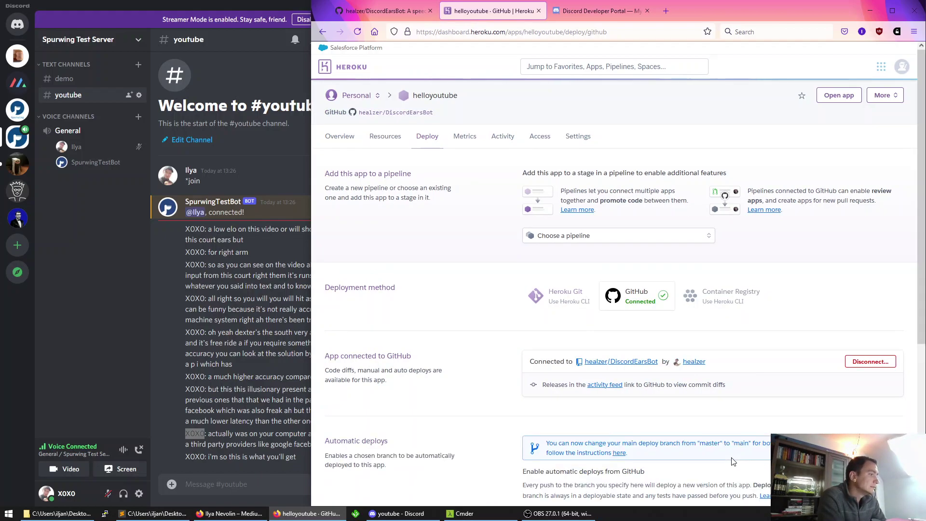
- Under Manual deploy, keep the master branch selected and deploy it
scroll(732, 461, down, 4)
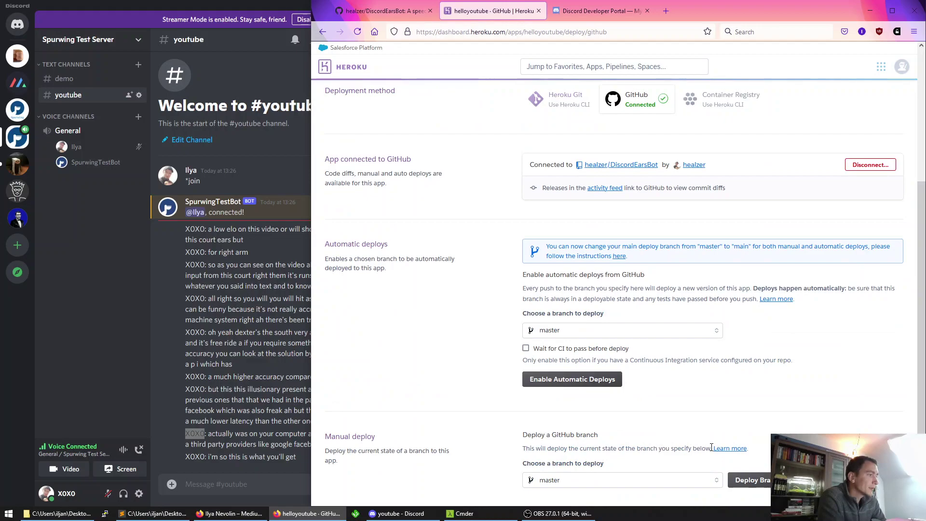
scroll(712, 447, down, 1)
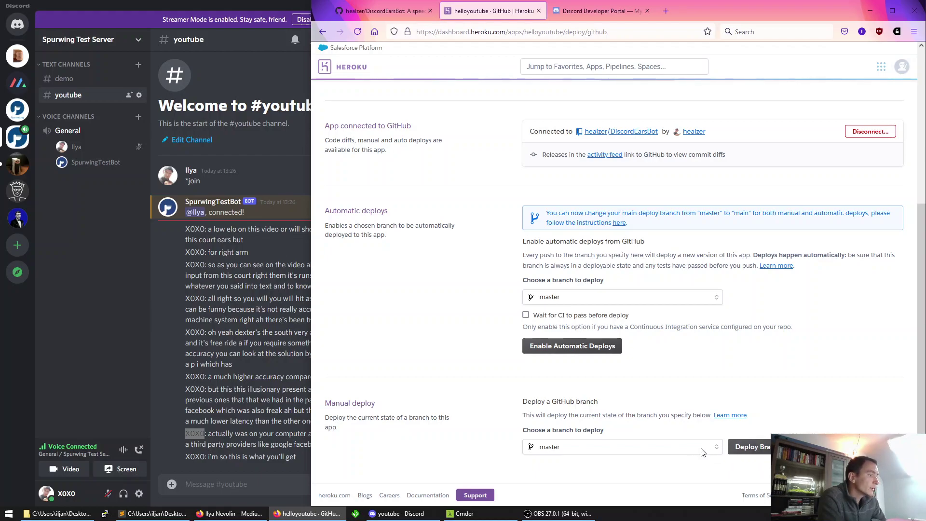
click(702, 450)
click(701, 452)
drag(532, 431, 581, 430)
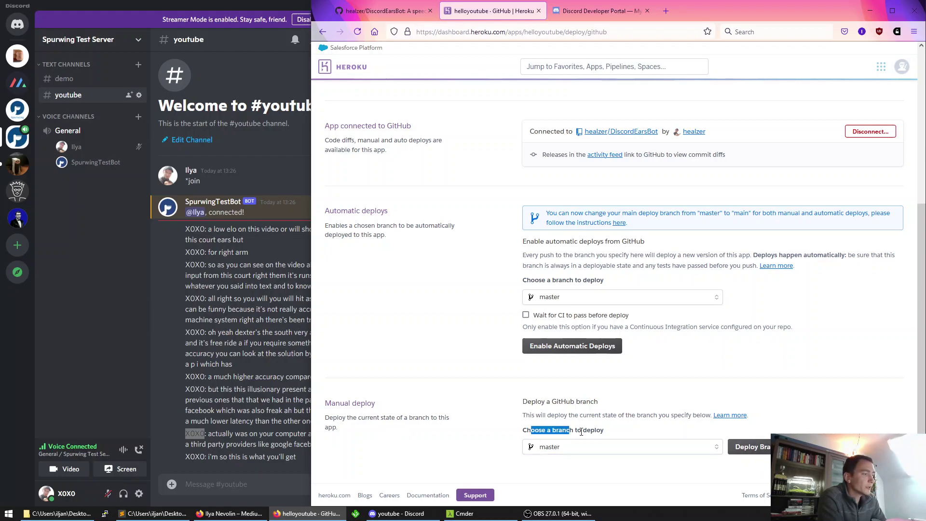
click(765, 452)
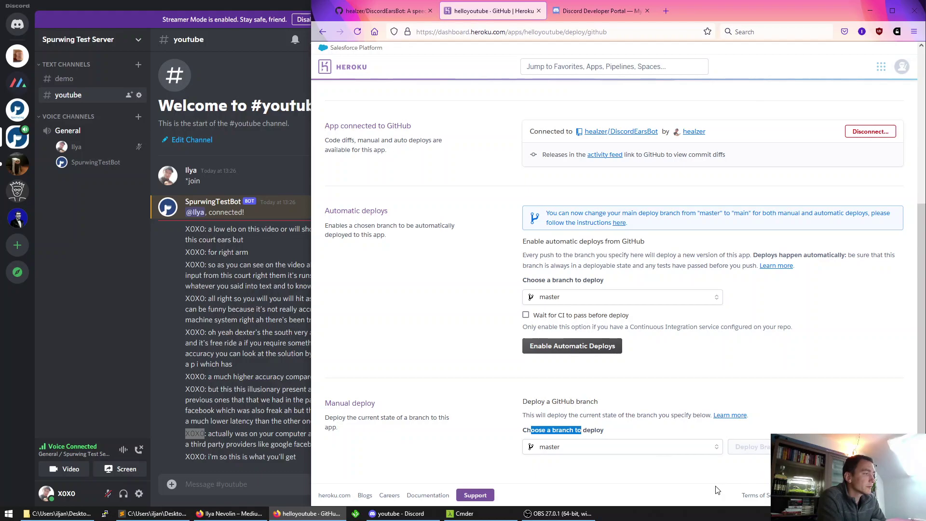
click(529, 435)
drag(526, 431, 604, 431)
scroll(533, 439, down, 3)
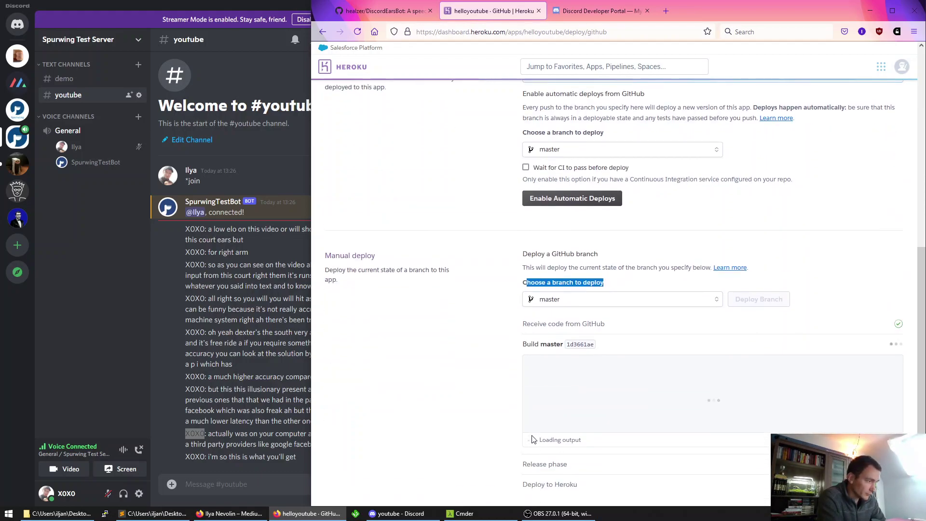
scroll(525, 425, up, 15)
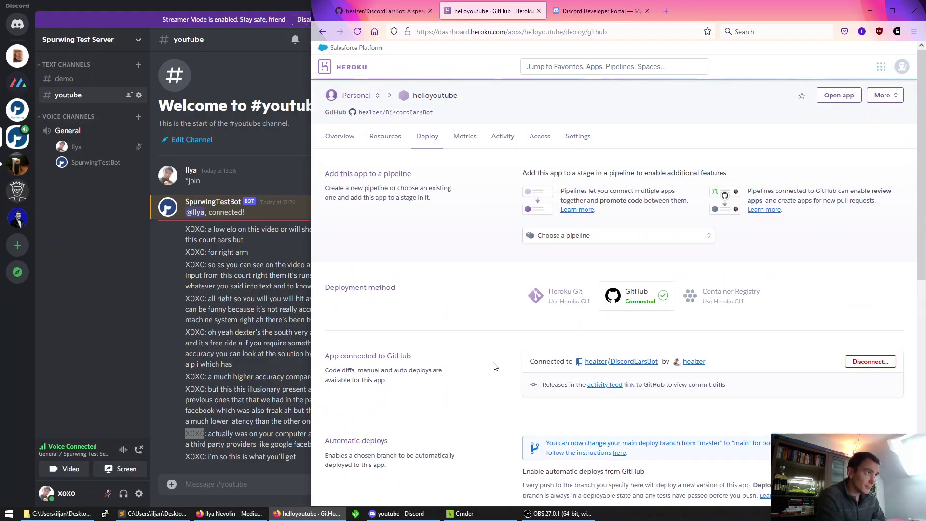
- Look through the app's Resources, Access and Metrics pages, returning to Deploy
click(381, 137)
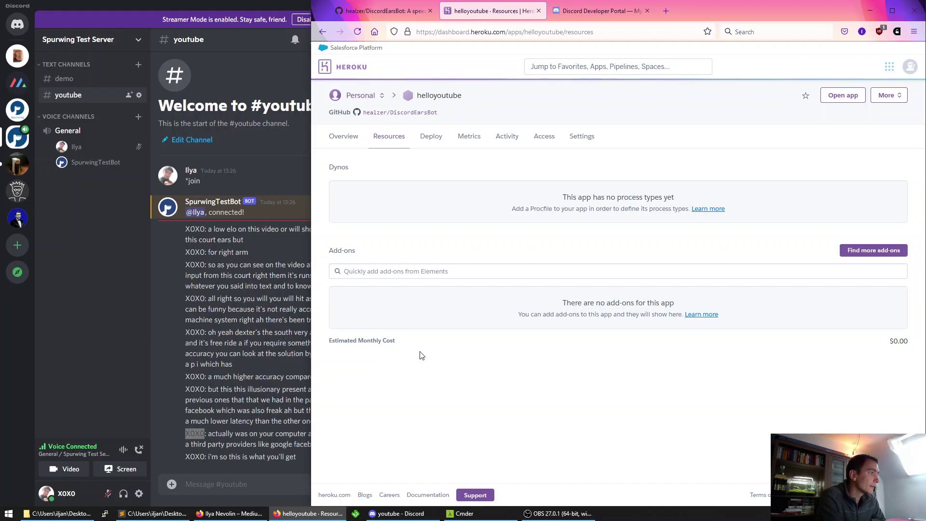
click(437, 139)
scroll(430, 379, down, 10)
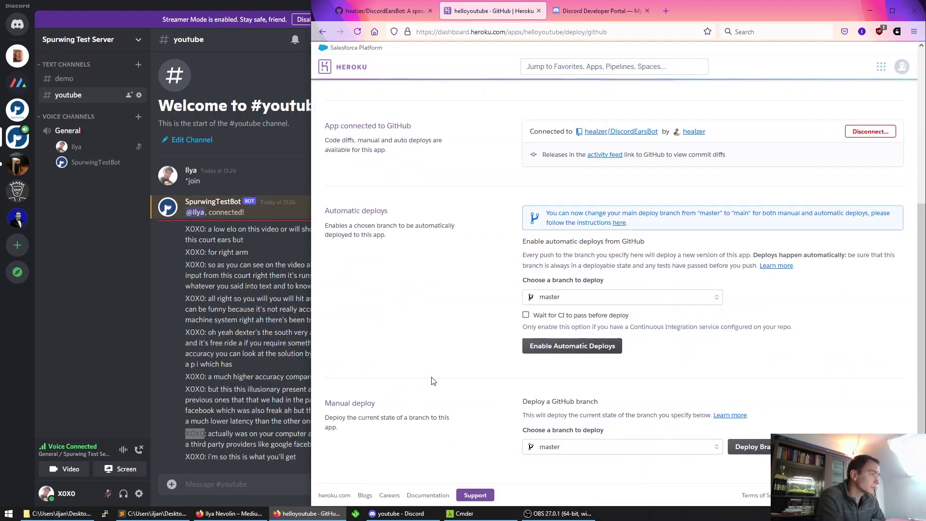
scroll(428, 312, up, 10)
click(370, 136)
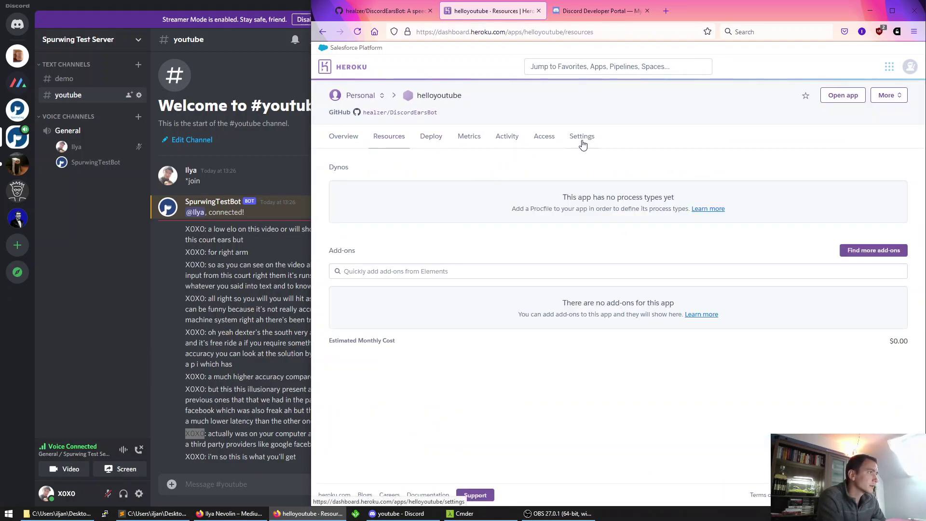
click(544, 141)
click(509, 141)
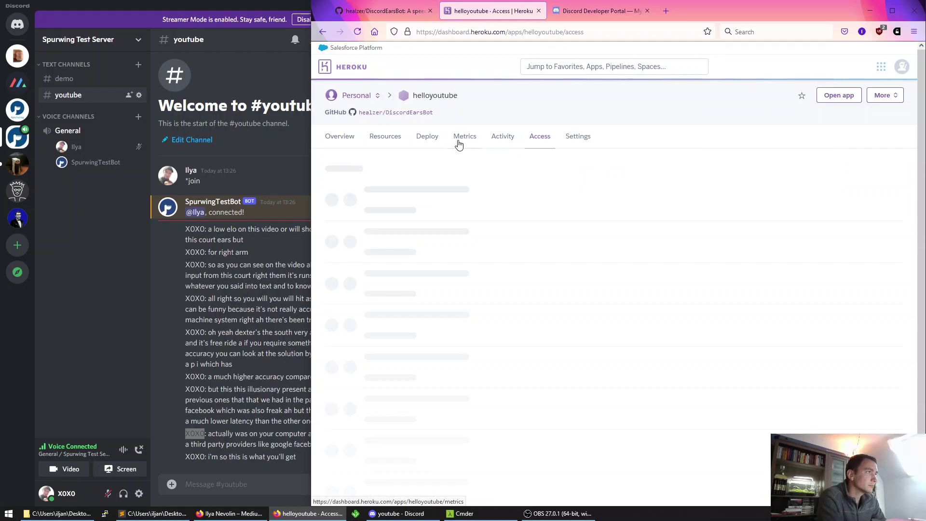
click(460, 141)
click(437, 140)
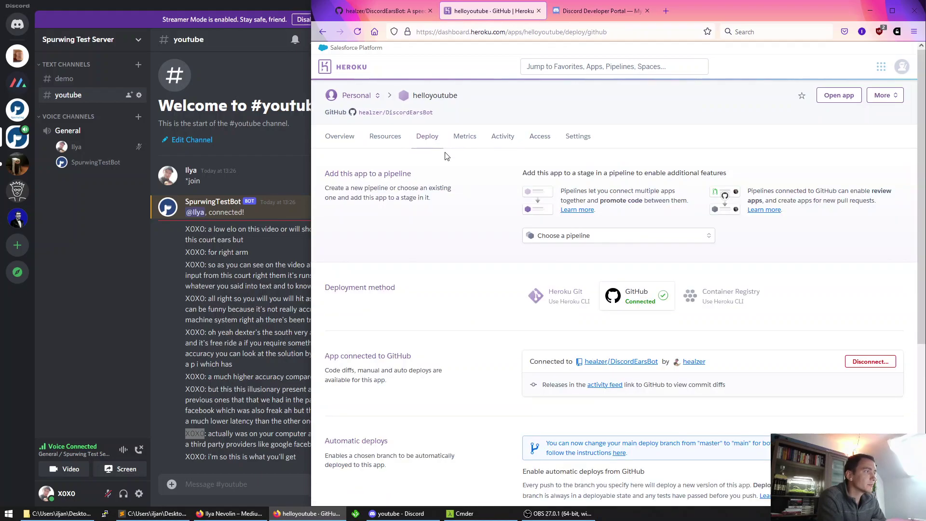
scroll(440, 332, down, 5)
scroll(400, 138, up, 5)
- Visit Overview, Resources, Metrics, Activity and Access, finishing on the app's Settings page
click(349, 138)
click(397, 141)
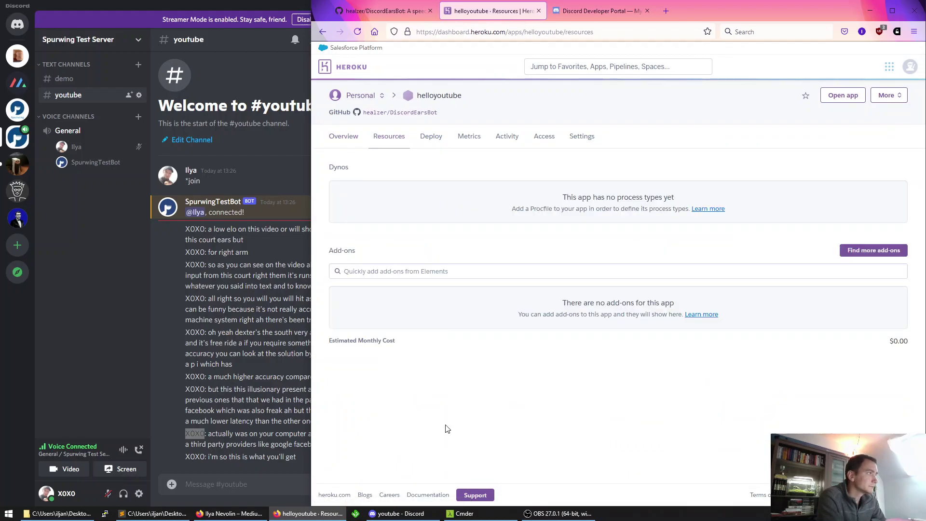
click(431, 140)
scroll(462, 373, down, 1)
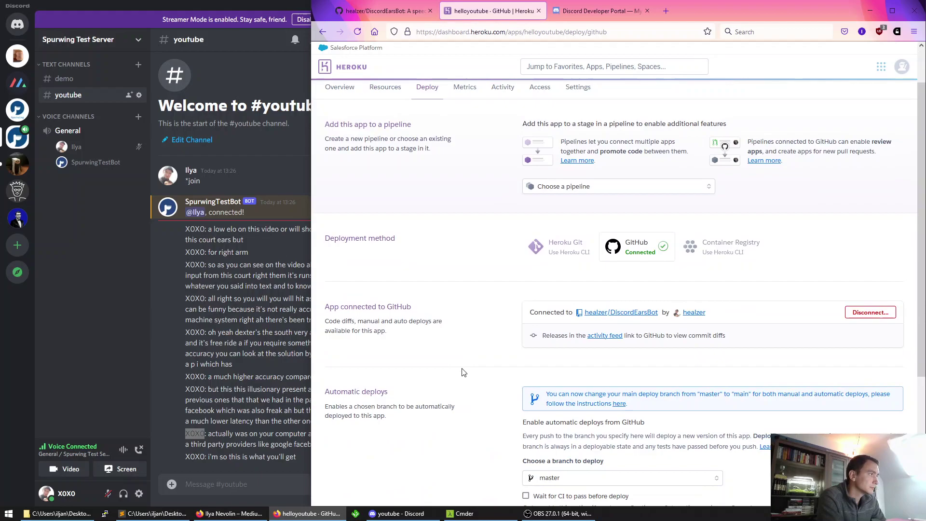
scroll(463, 373, down, 3)
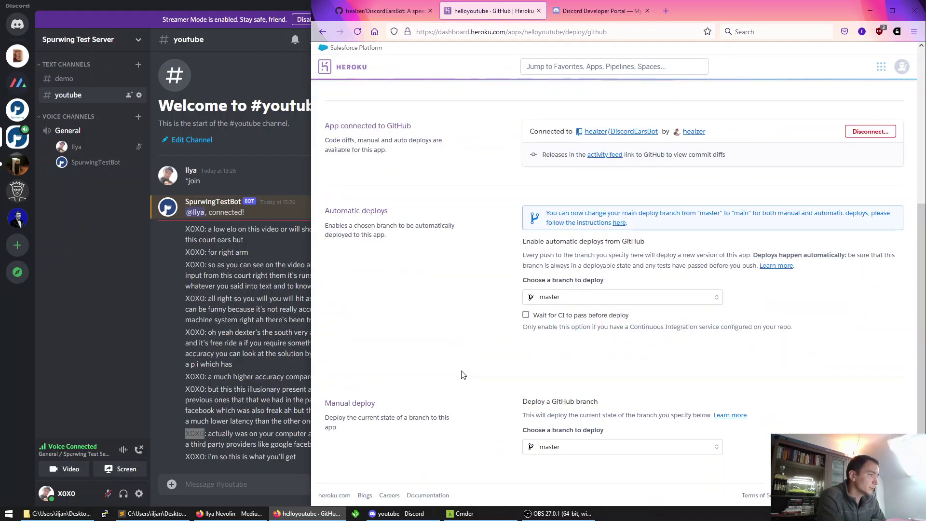
scroll(463, 374, up, 5)
click(467, 140)
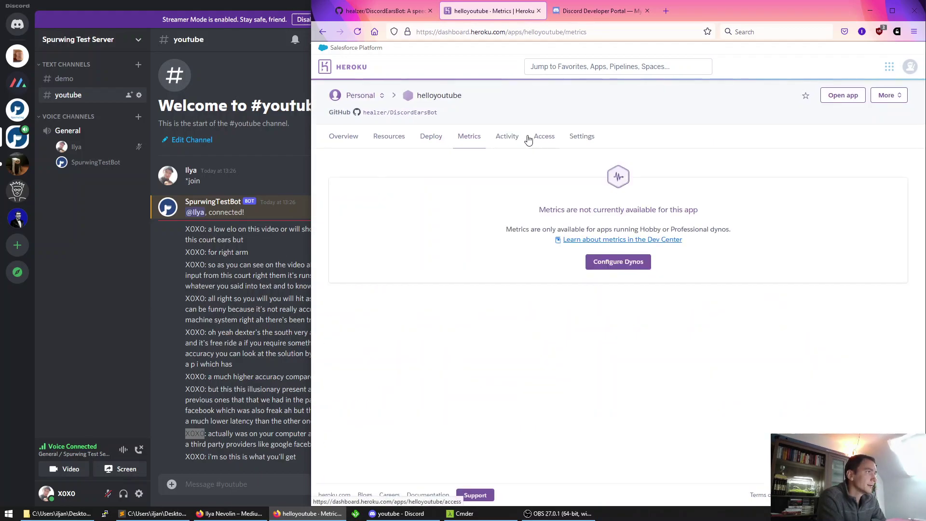
click(528, 140)
click(545, 140)
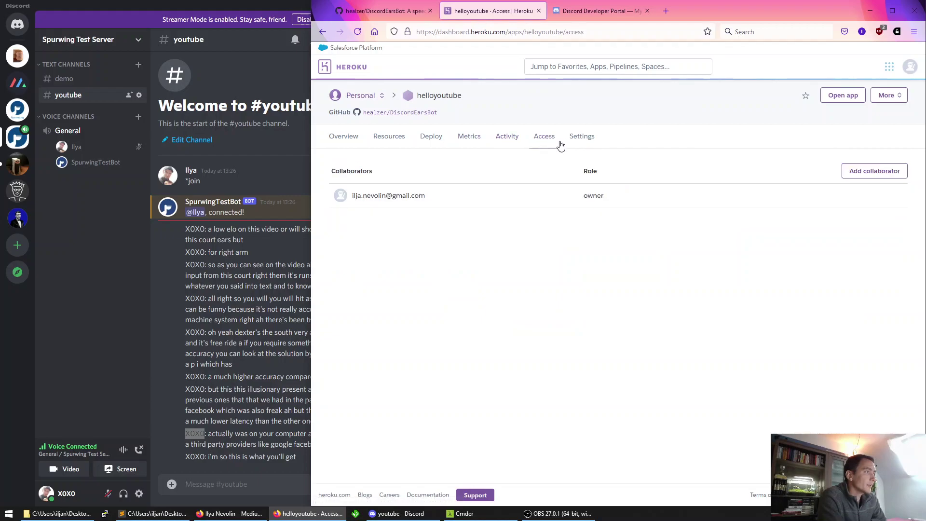
click(583, 137)
scroll(442, 385, down, 3)
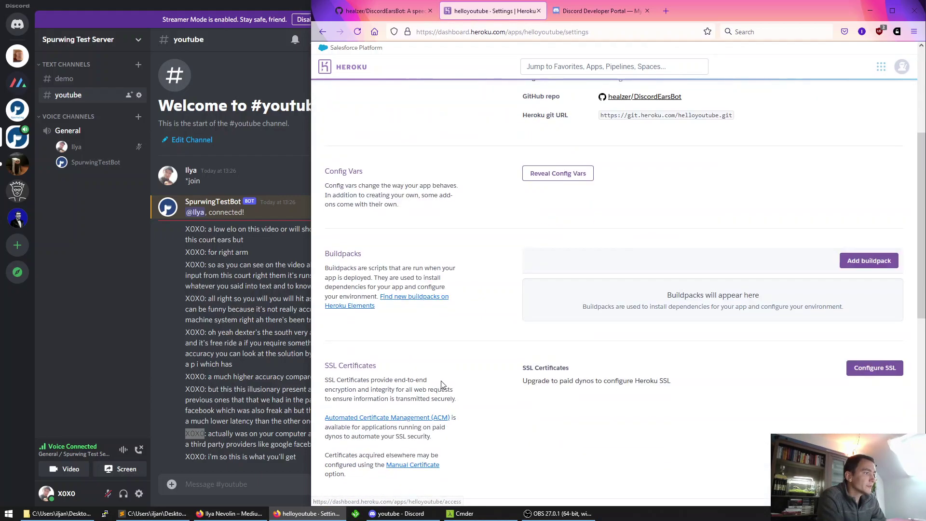
scroll(441, 384, down, 5)
scroll(441, 384, up, 10)
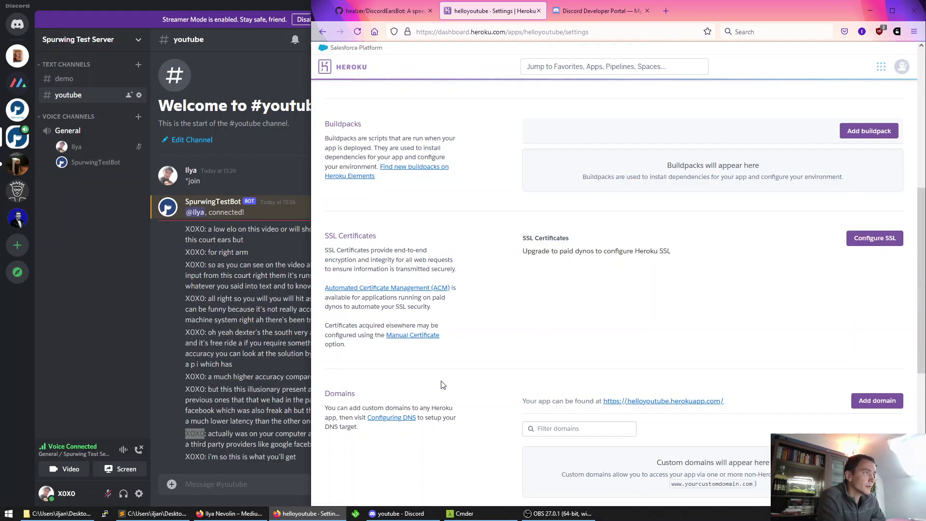
- Switch to the Discord Developer Portal and select discord.com/developers in the address bar
click(583, 10)
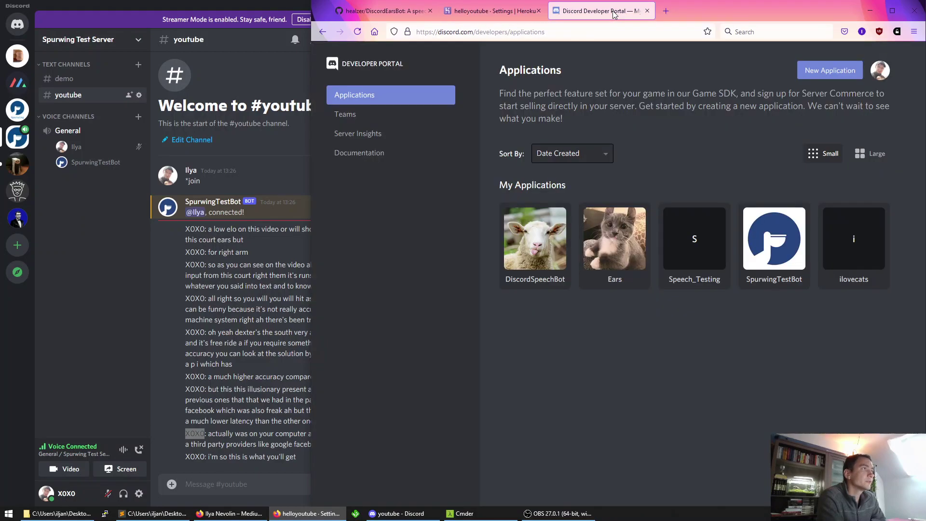
click(481, 32)
click(481, 32)
click(481, 32)
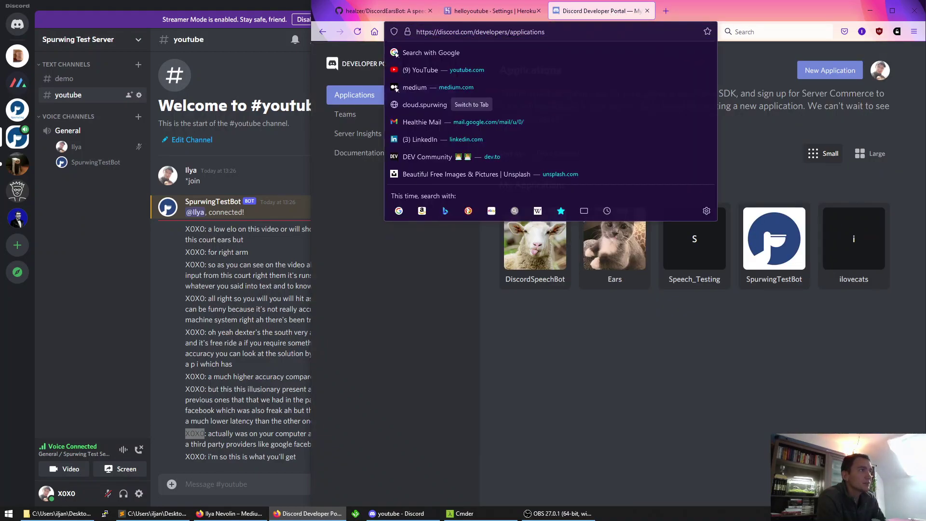
double_click(490, 32)
drag(463, 36, 441, 33)
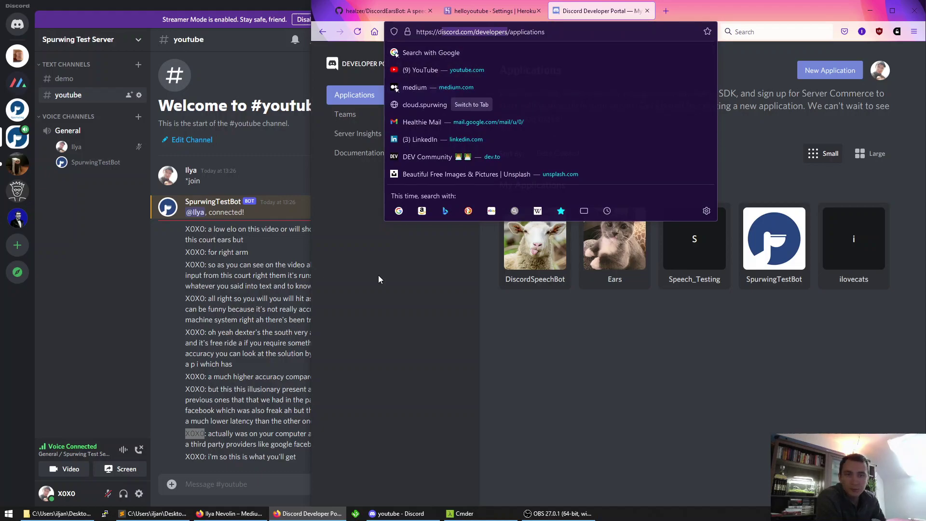
click(378, 289)
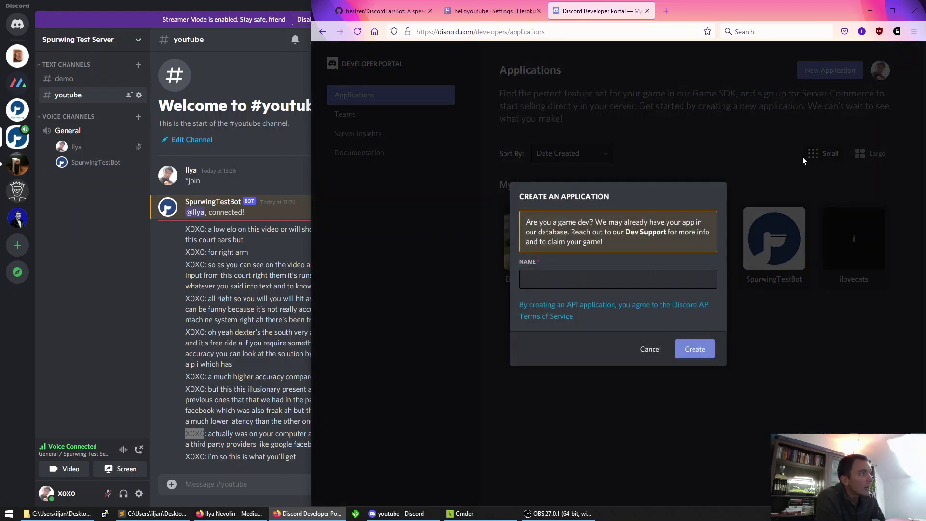
- Create a new application named helloyoutube and go to its Bot settings
click(615, 280)
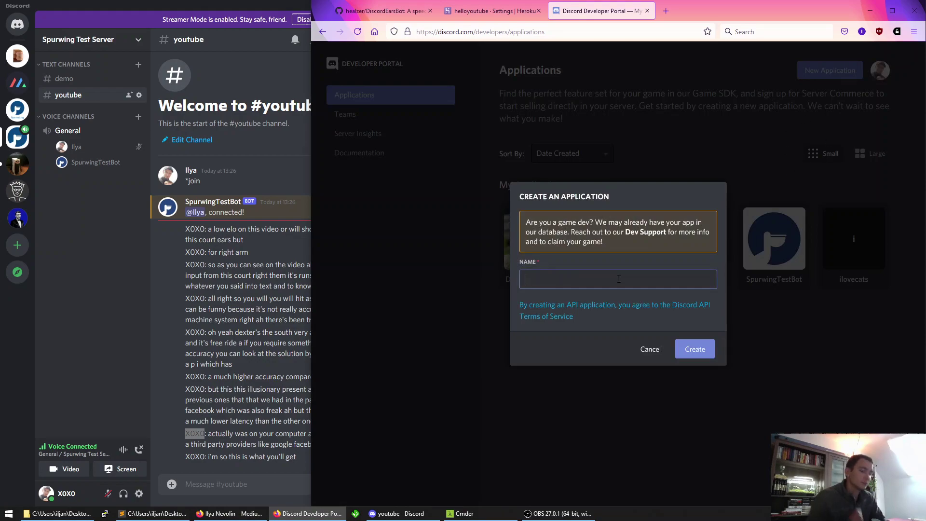
text(helloyoutube)
click(696, 356)
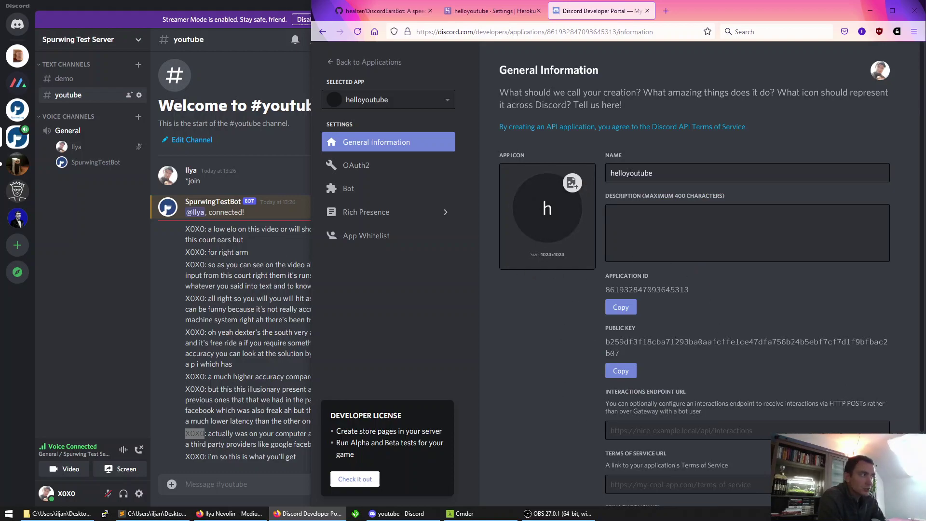
drag(614, 174, 653, 186)
scroll(595, 352, down, 2)
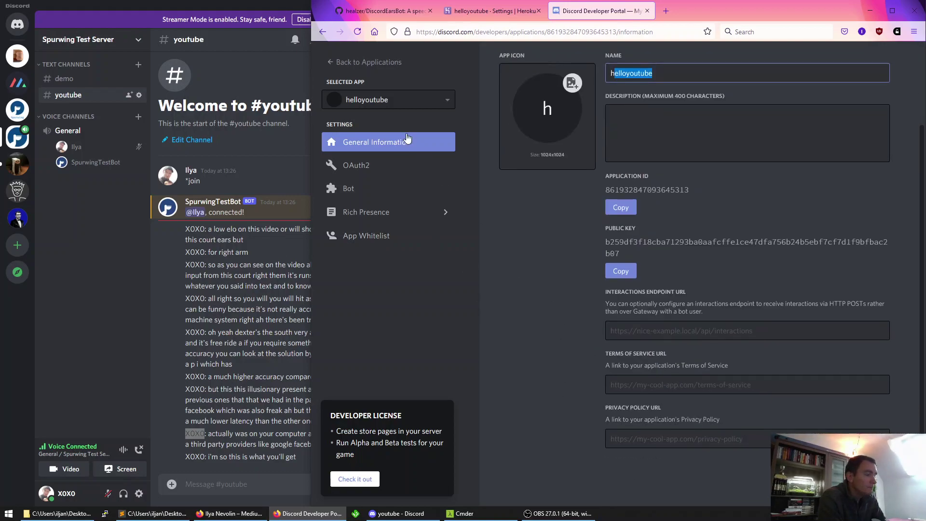
click(374, 191)
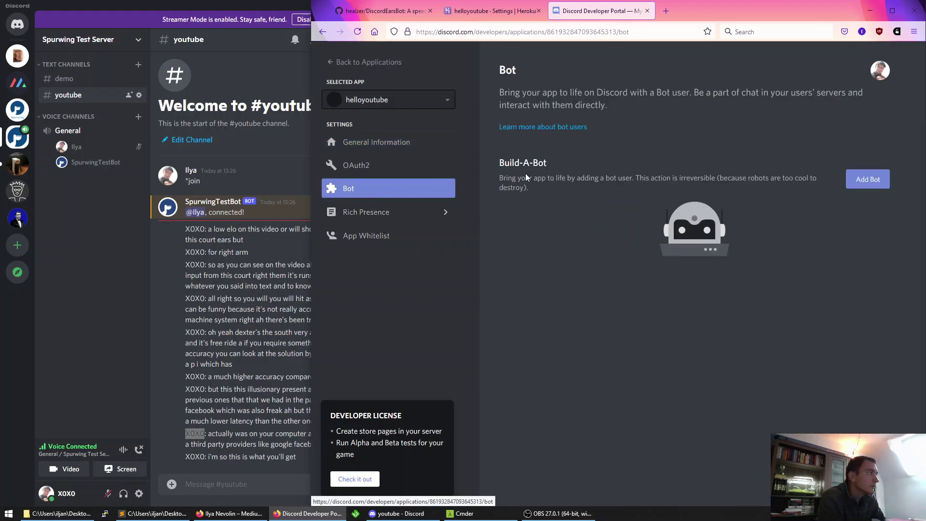
- Add a bot user to the helloyoutube application and confirm it
click(868, 179)
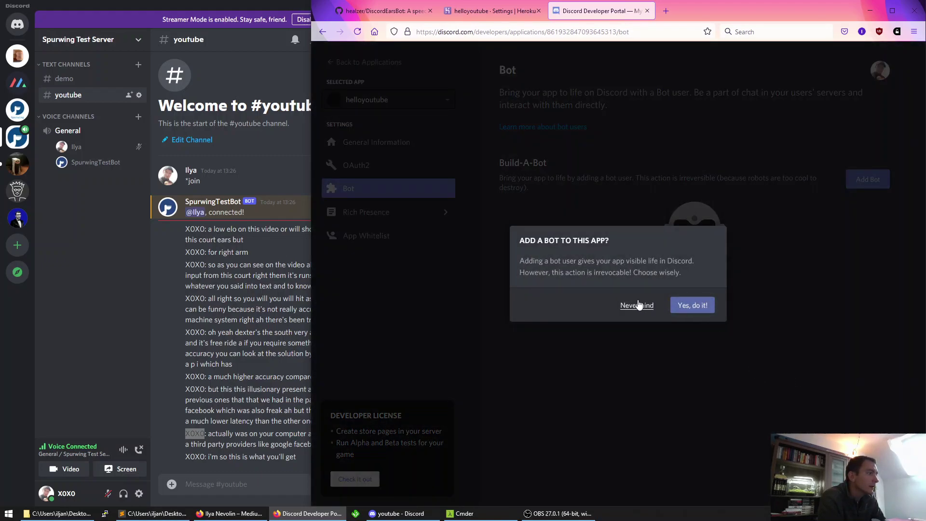
click(692, 304)
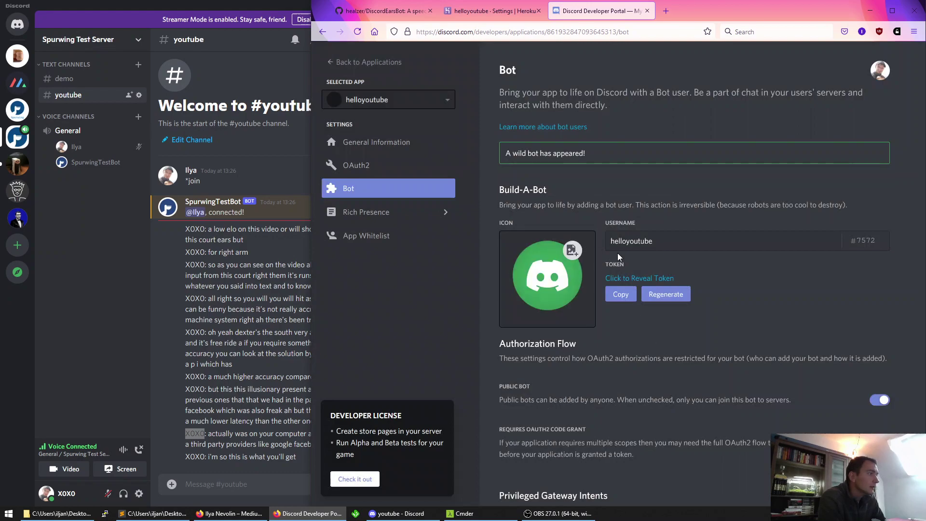
drag(610, 241, 683, 245)
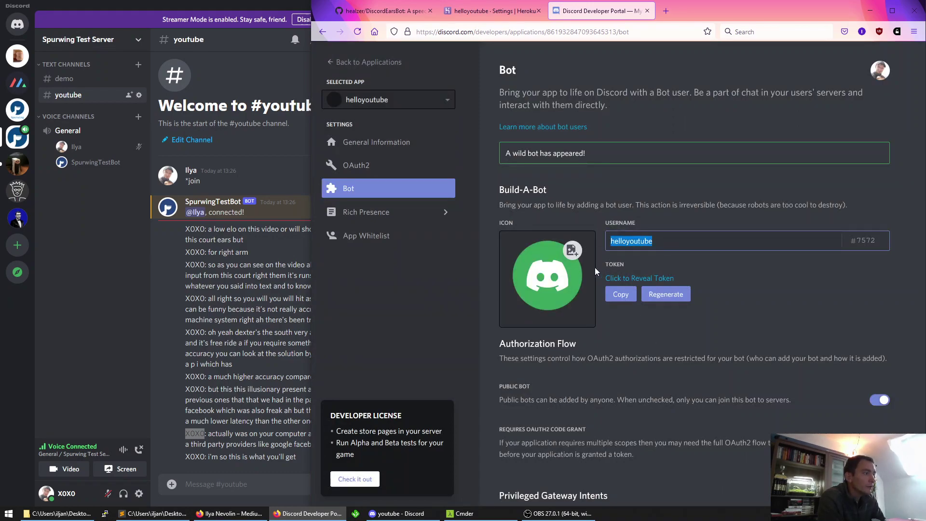
- Copy the new bot's token to the clipboard
scroll(603, 325, down, 10)
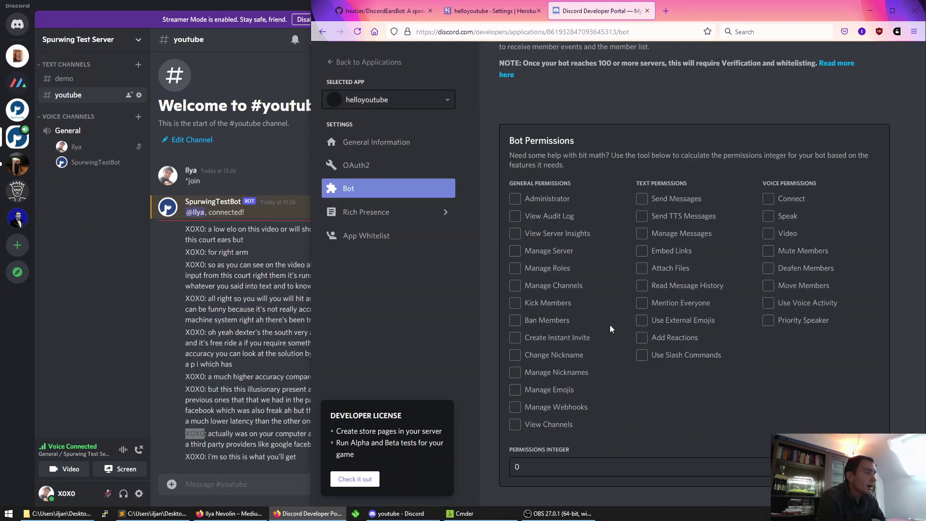
scroll(609, 325, up, 10)
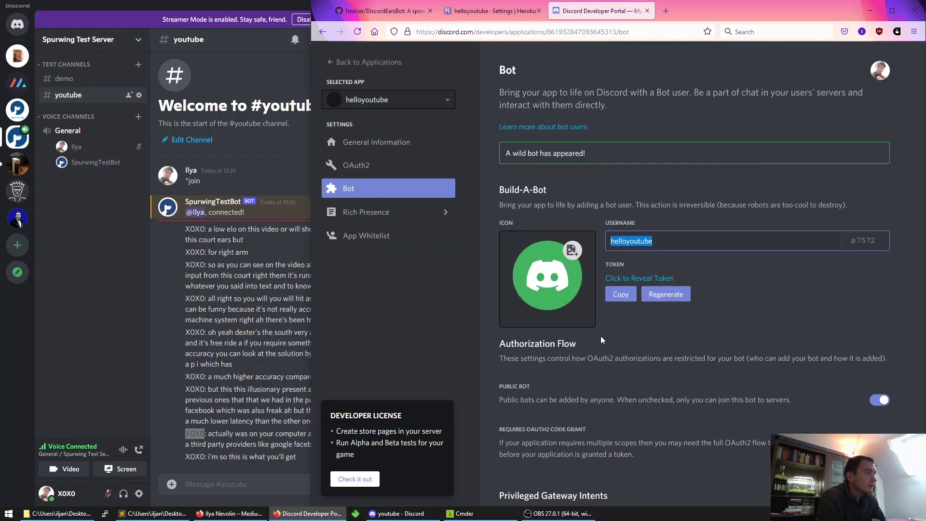
click(621, 294)
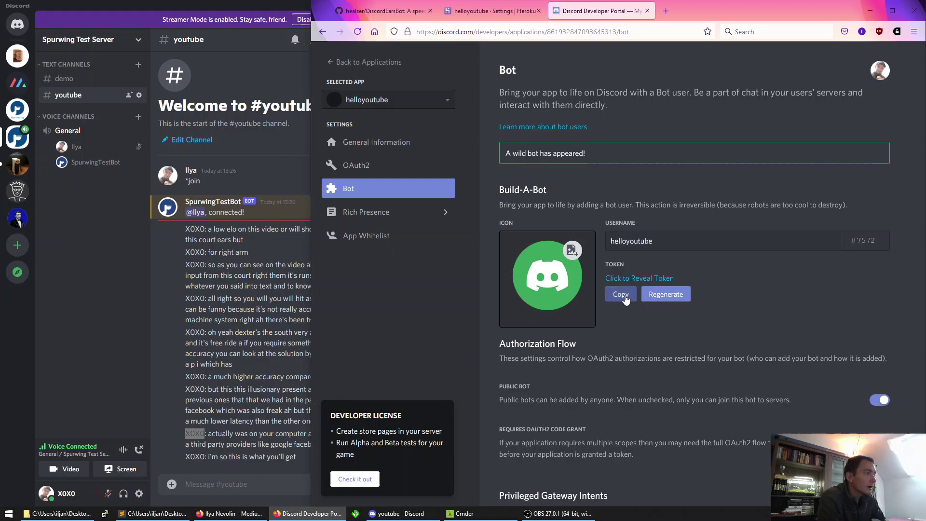
drag(609, 264, 630, 264)
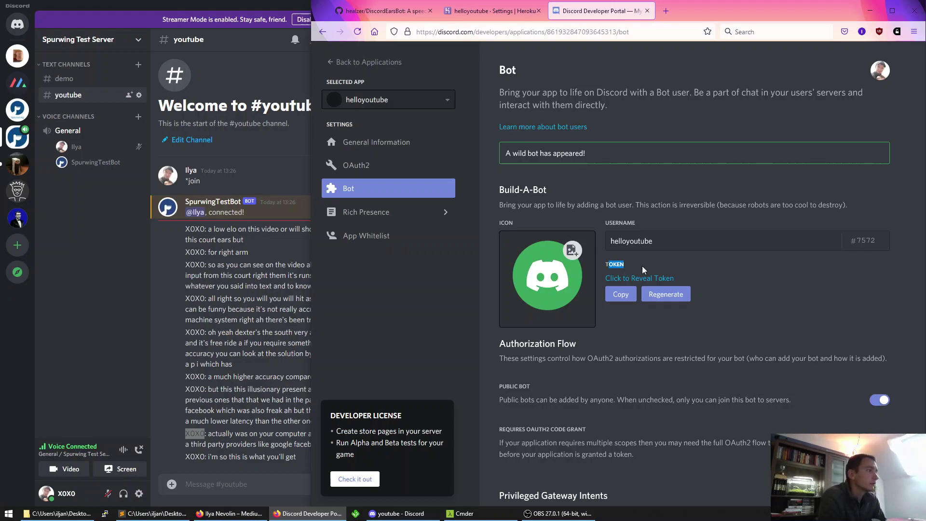
click(621, 294)
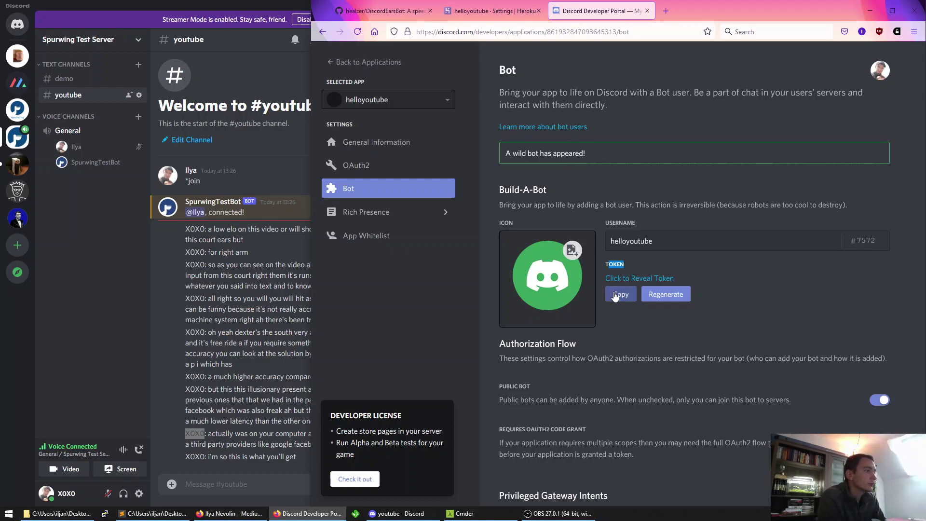
- On the Heroku app's Settings page, reveal the Config Vars
click(508, 12)
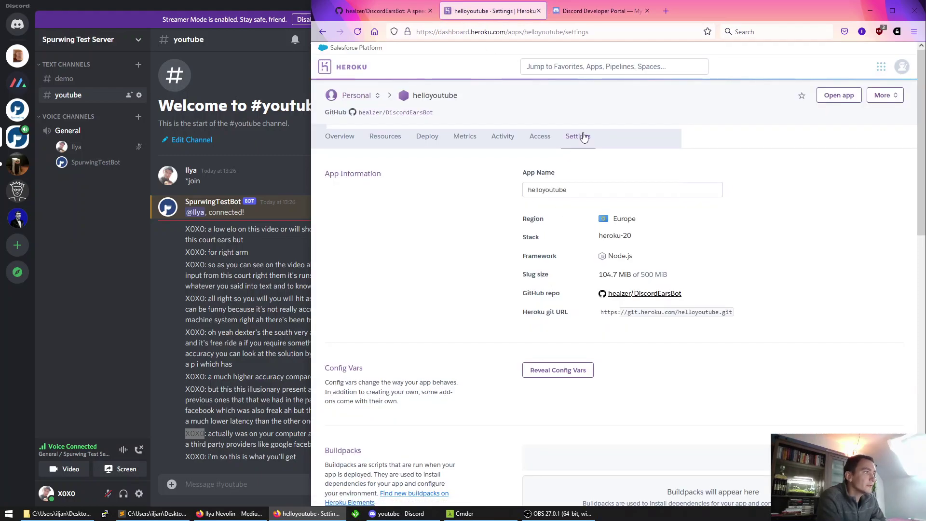
scroll(555, 227, down, 5)
scroll(555, 227, up, 4)
scroll(447, 278, down, 3)
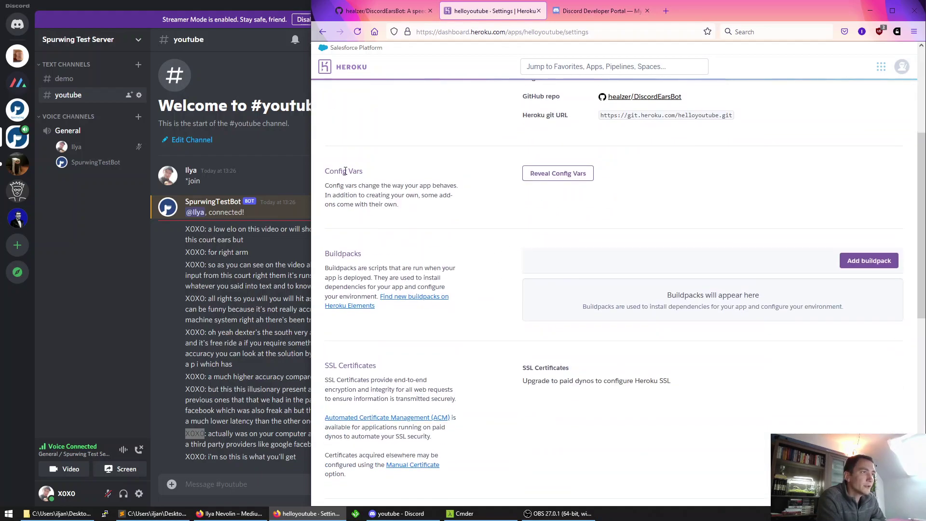
drag(333, 171, 390, 174)
click(388, 189)
click(558, 172)
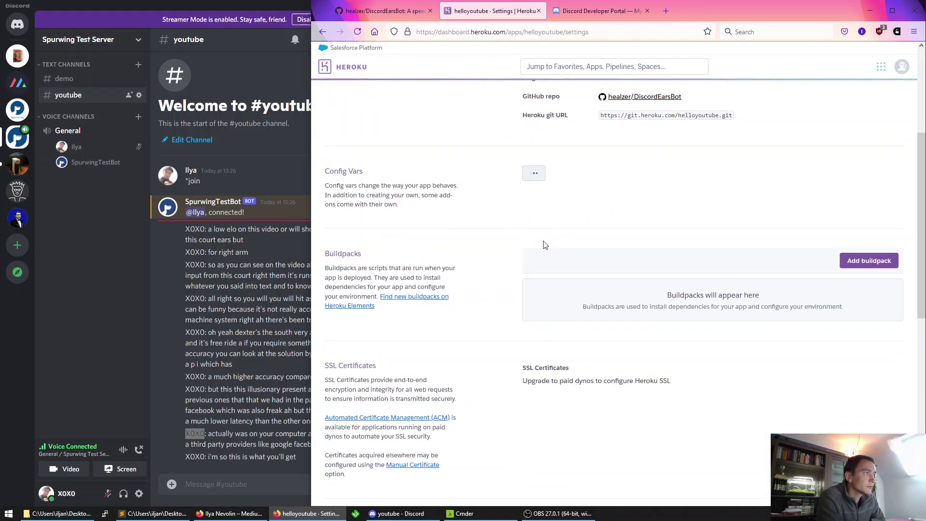
- Add a config var with key DISCORD_TOK and the copied bot token as value
click(549, 256)
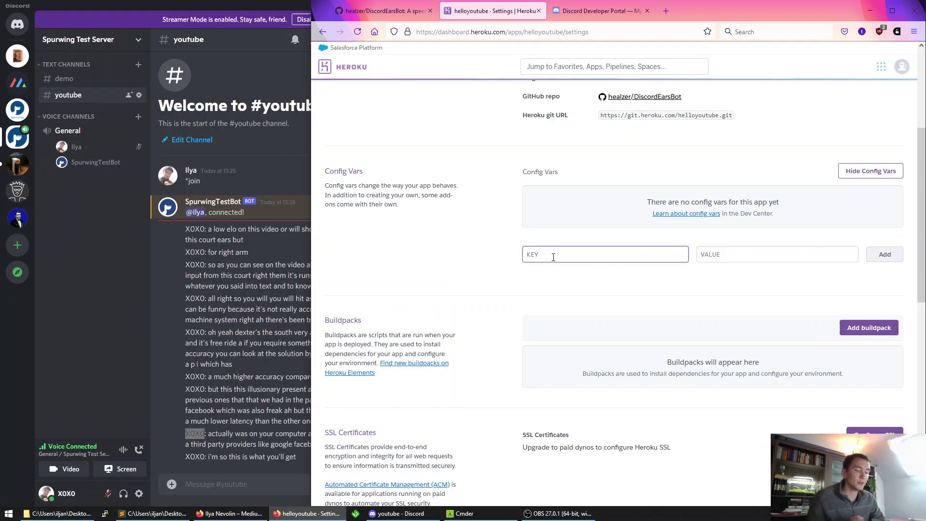
text(DISCORD_TOK)
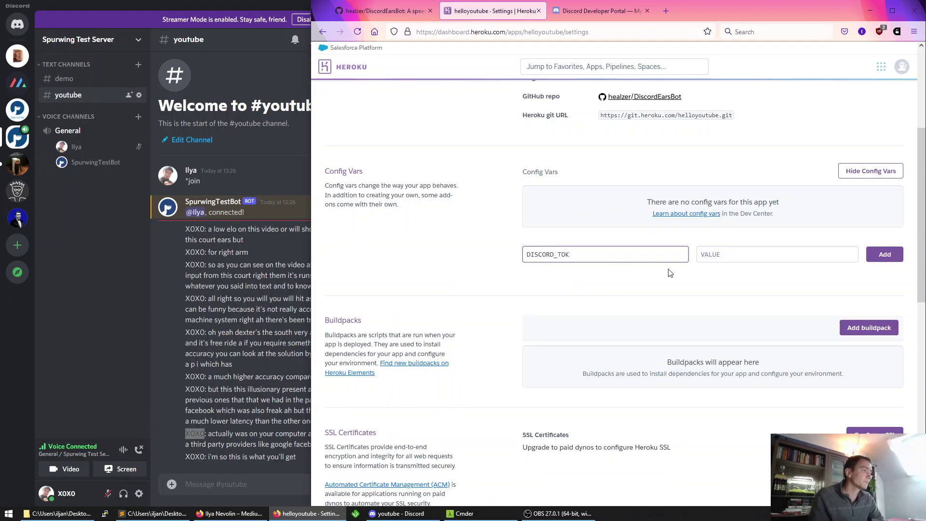
click(717, 260)
key(ctrl+v)
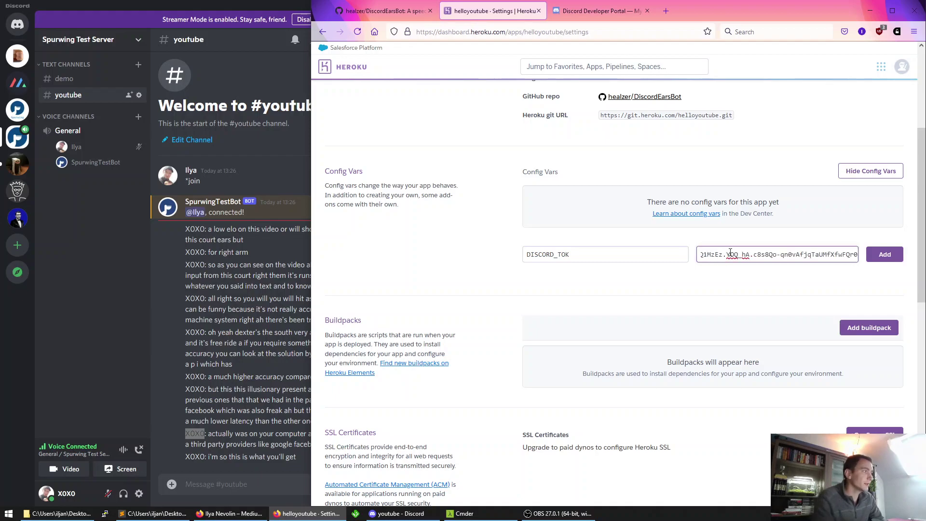
key(Home)
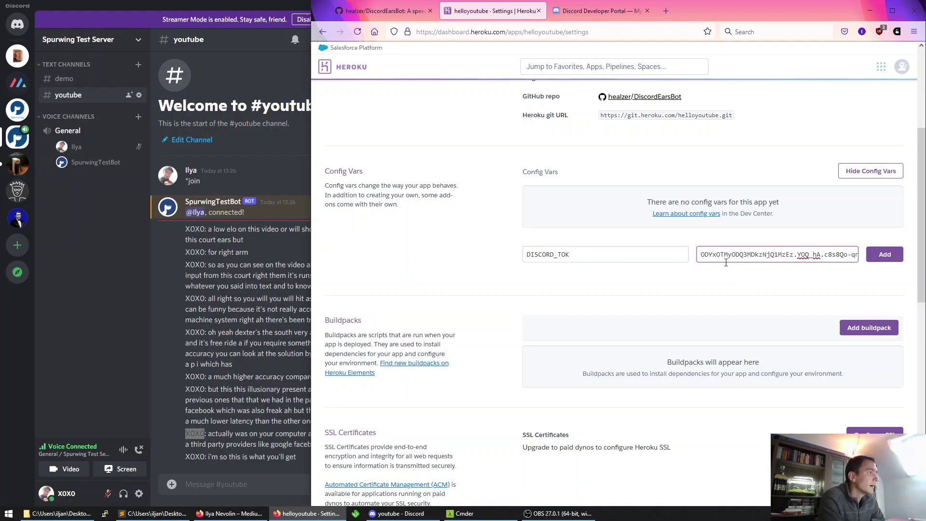
drag(701, 255, 856, 256)
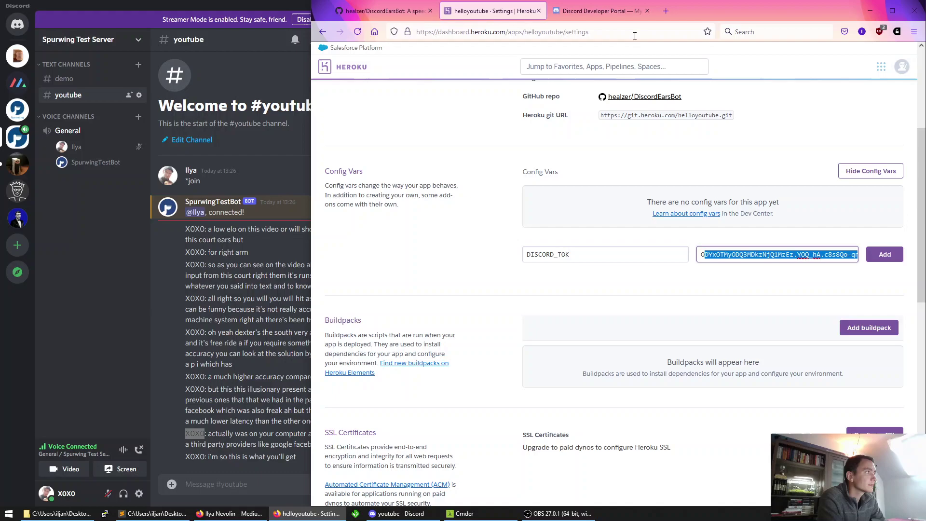
- Check both ends of the pasted token value and select the config var key name
key(ctrl+Tab)
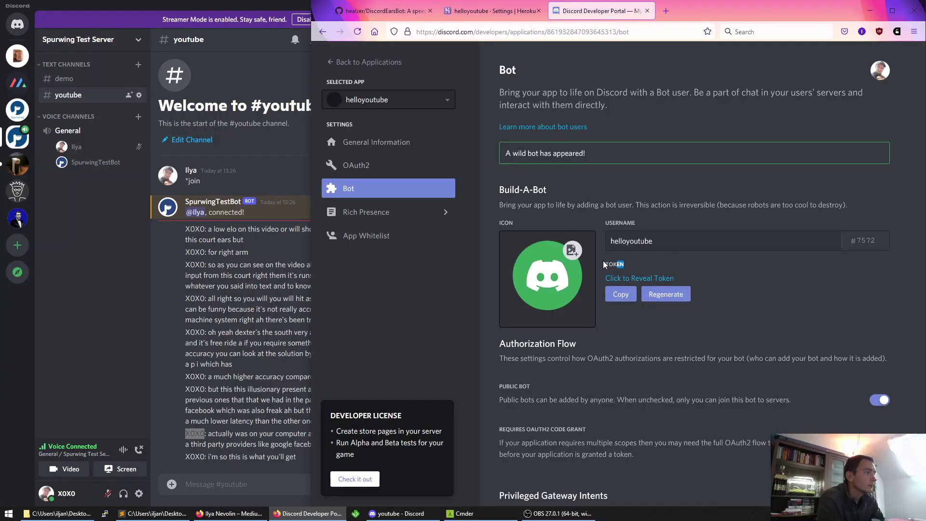
click(488, 14)
click(735, 254)
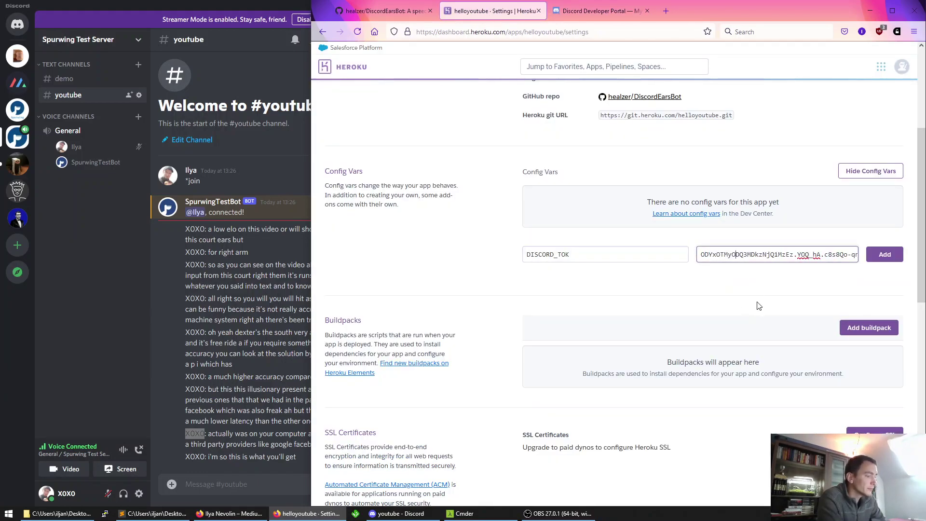
key(End)
key(Home)
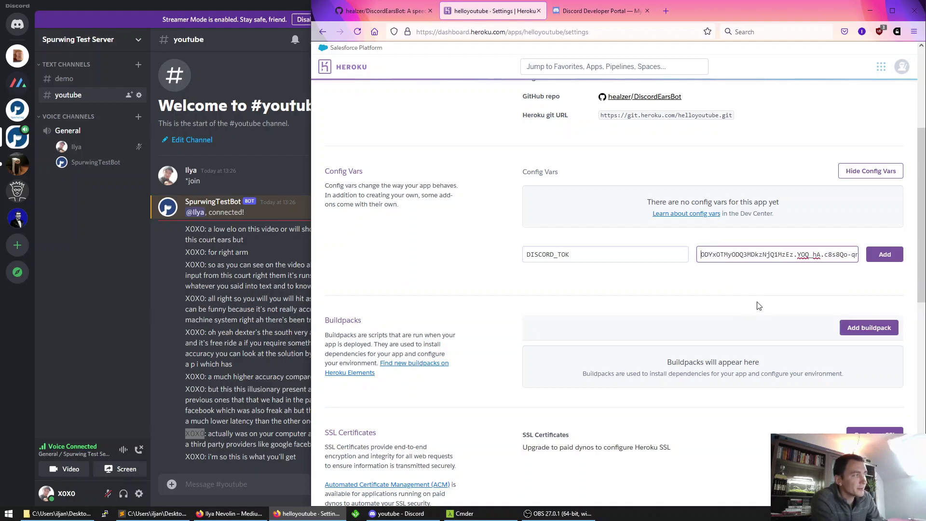
key(End)
key(Home)
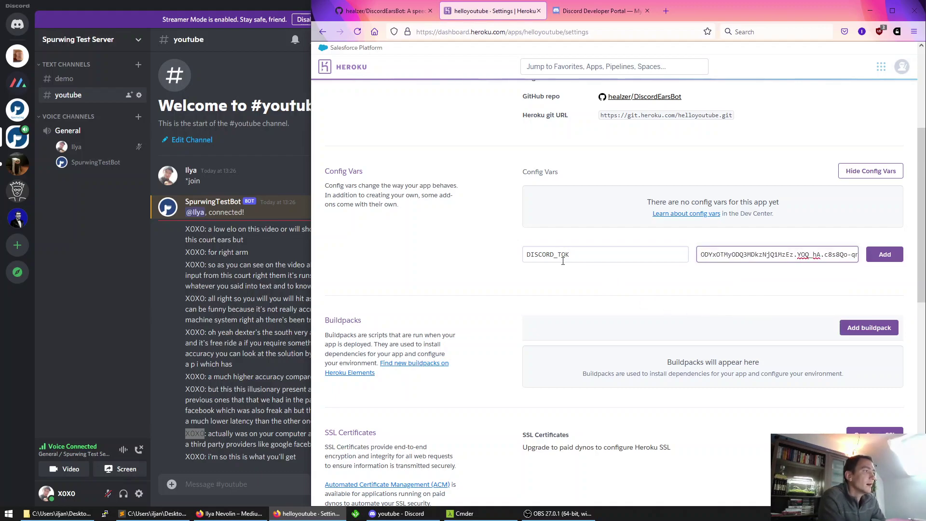
drag(563, 261, 517, 256)
- Confirm in the DiscordEarsBot README that the token variable is named DISCORD_TOK, then return to Heroku
click(412, 11)
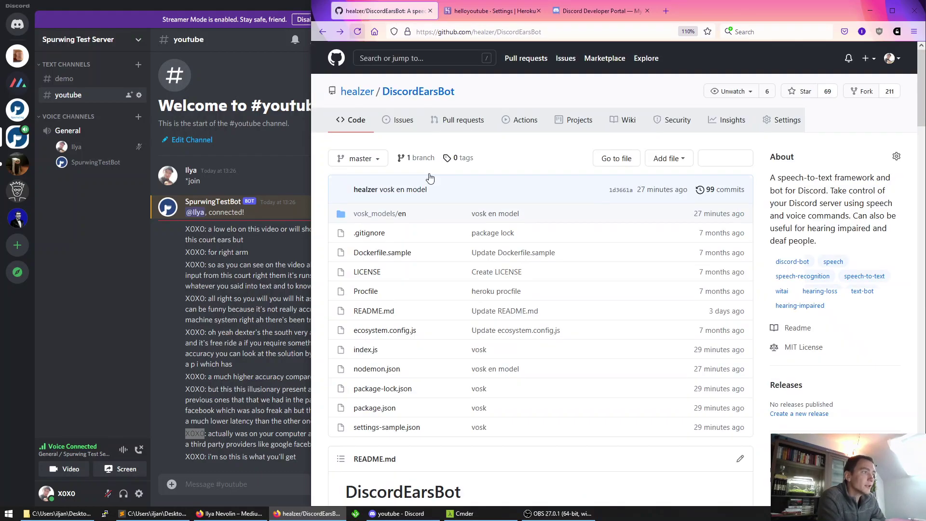
scroll(430, 179, down, 15)
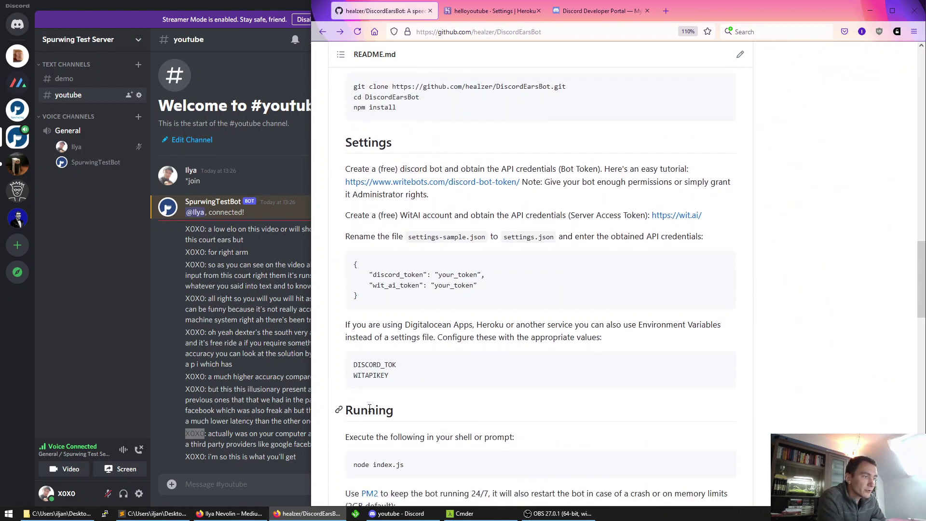
double_click(374, 351)
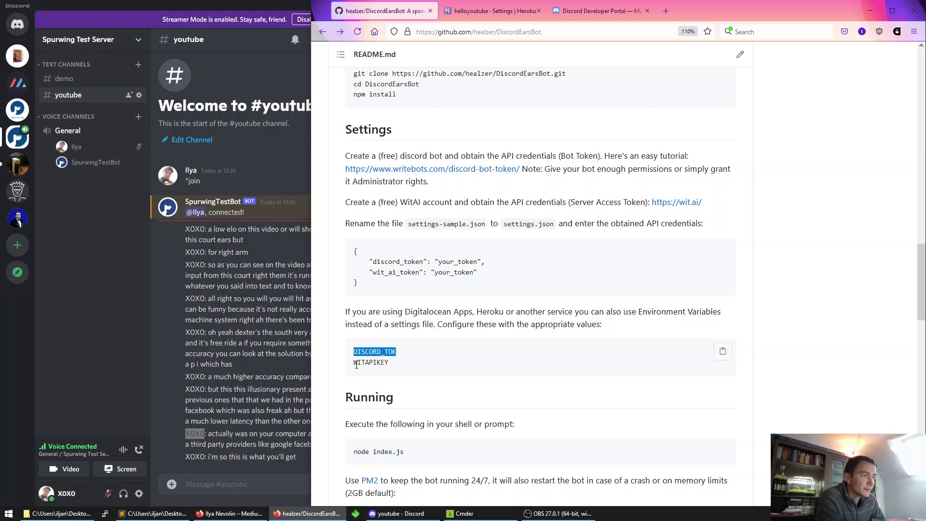
mouse_move(354, 352)
mouse_down()
mouse_move(404, 356)
mouse_move(354, 356)
mouse_up()
click(407, 353)
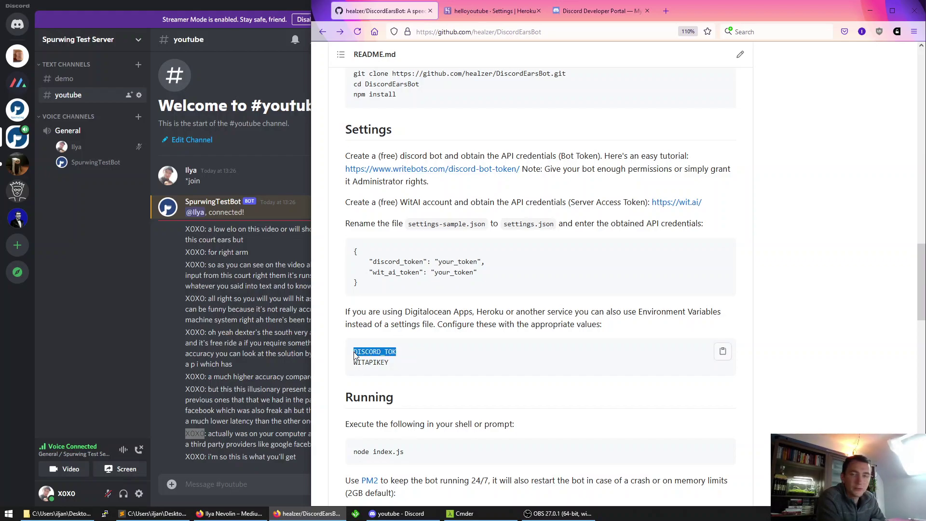
click(492, 11)
- Save the DISCORD_TOK config var on the helloyoutube app
click(599, 261)
drag(599, 261, 524, 262)
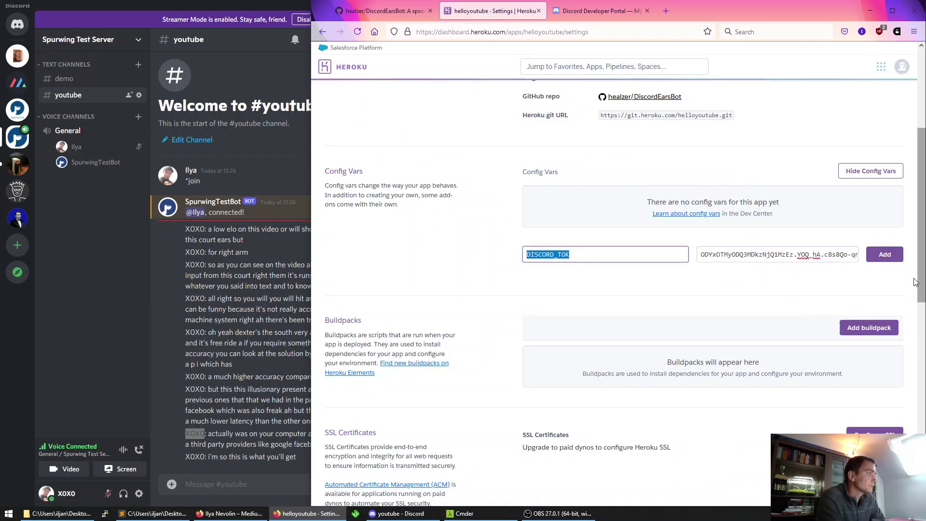
click(884, 254)
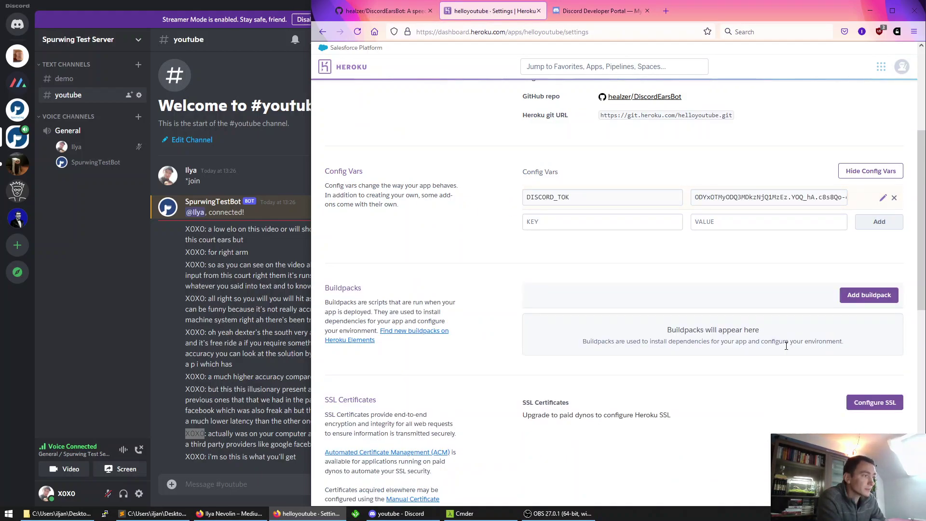
scroll(598, 341, down, 8)
scroll(616, 341, up, 5)
scroll(616, 341, up, 10)
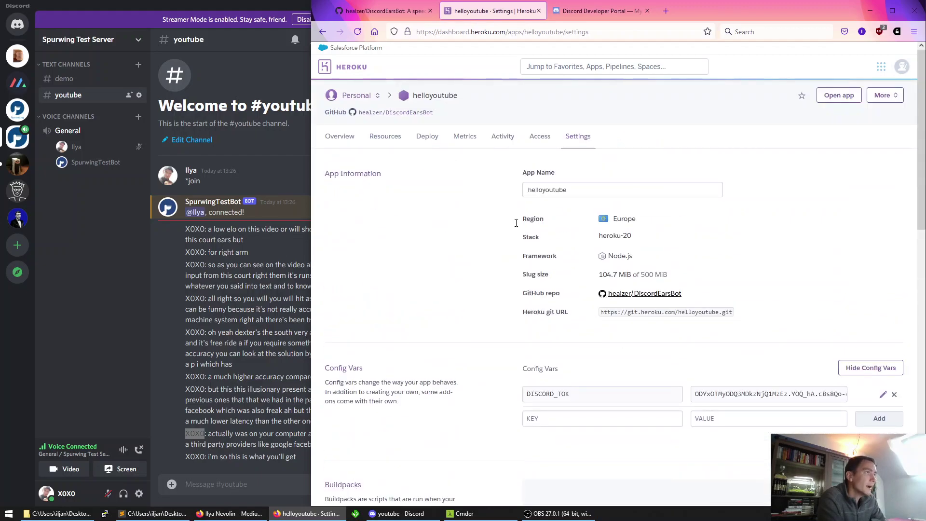
- Review the app's Resources and Deploy pages
click(389, 136)
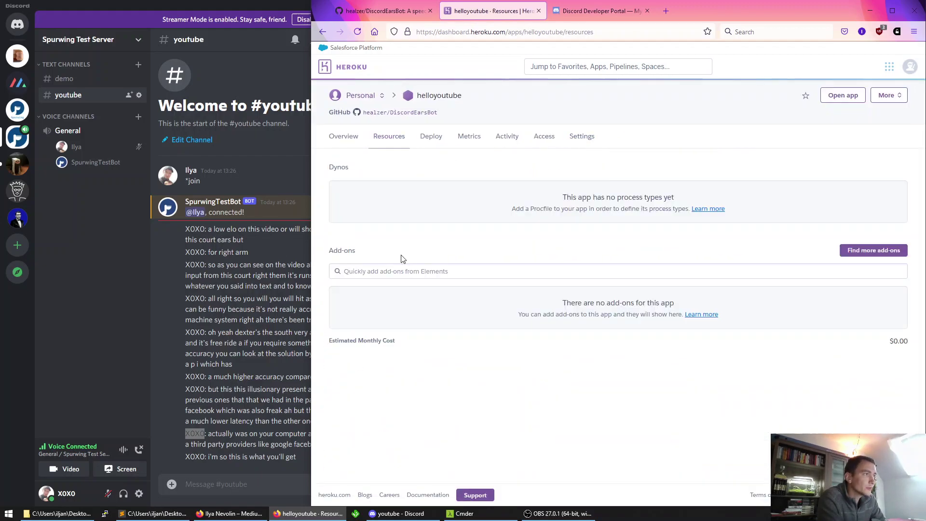
click(430, 137)
scroll(467, 387, down, 5)
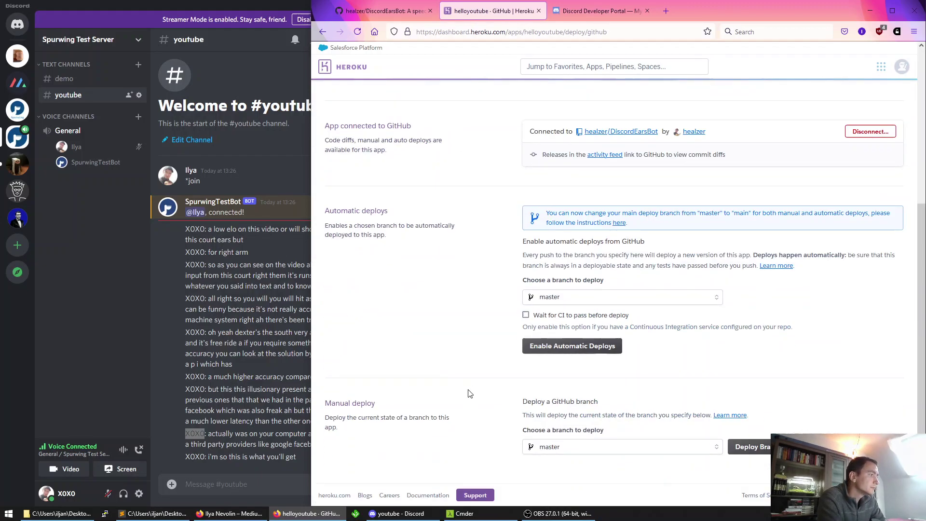
scroll(472, 393, up, 5)
scroll(477, 389, down, 5)
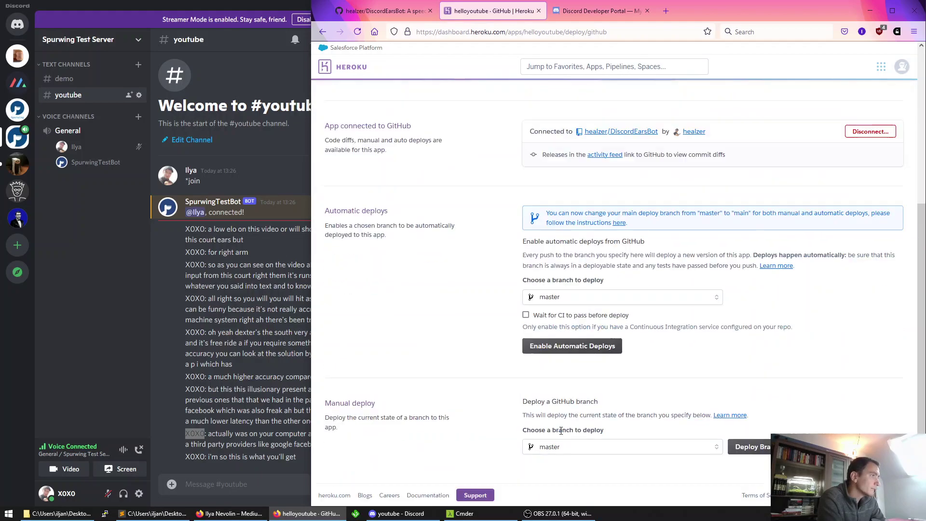
scroll(477, 388, up, 5)
- Open the application logs and highlight the lines showing DISCORD_TOK was set
click(892, 99)
click(871, 128)
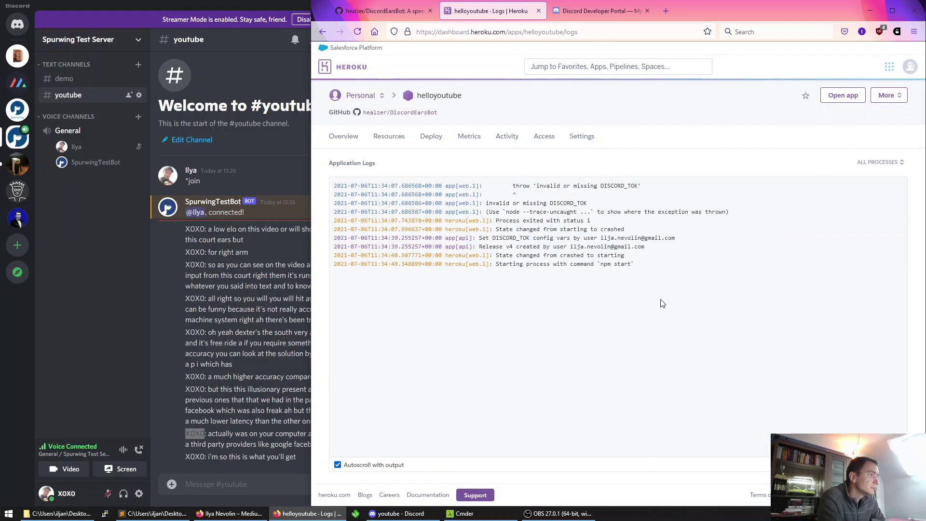
drag(481, 238, 641, 256)
- Switch off the helloyoutube web dyno on the Resources page
click(376, 142)
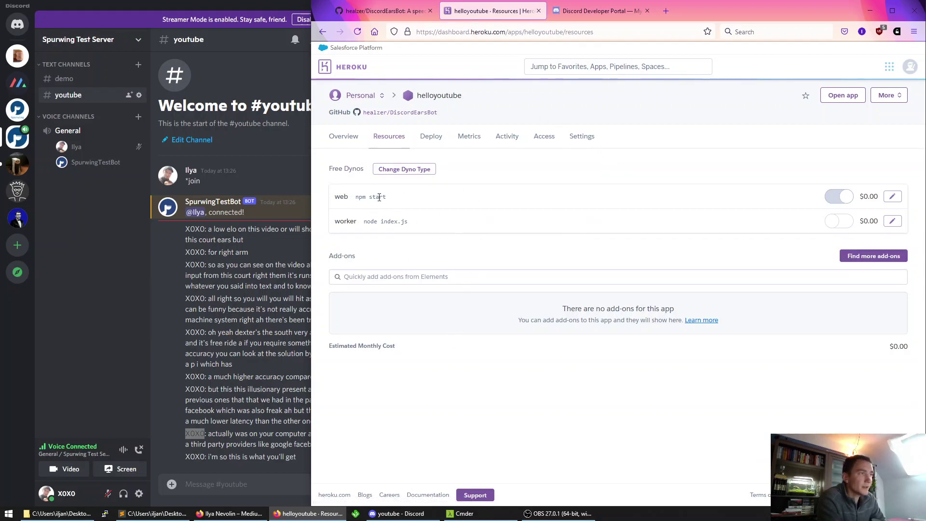
click(892, 197)
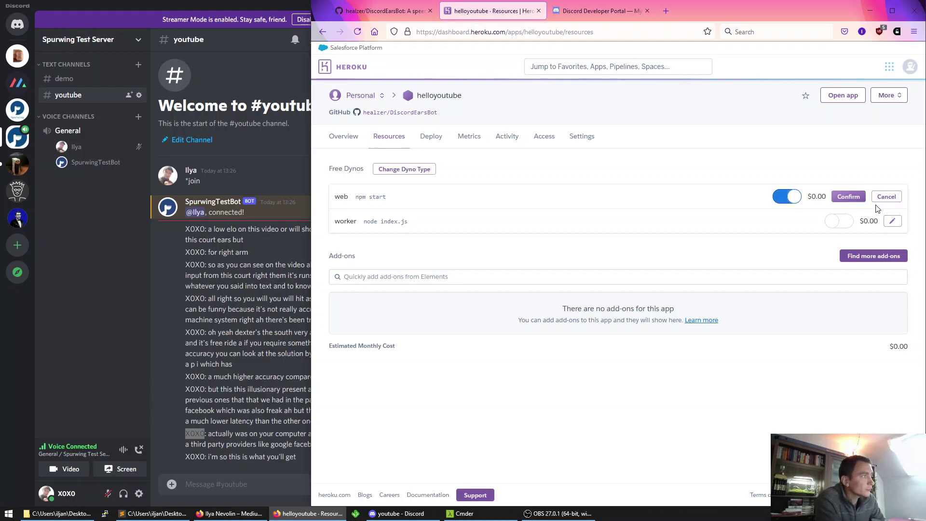
click(785, 197)
triple_click(344, 199)
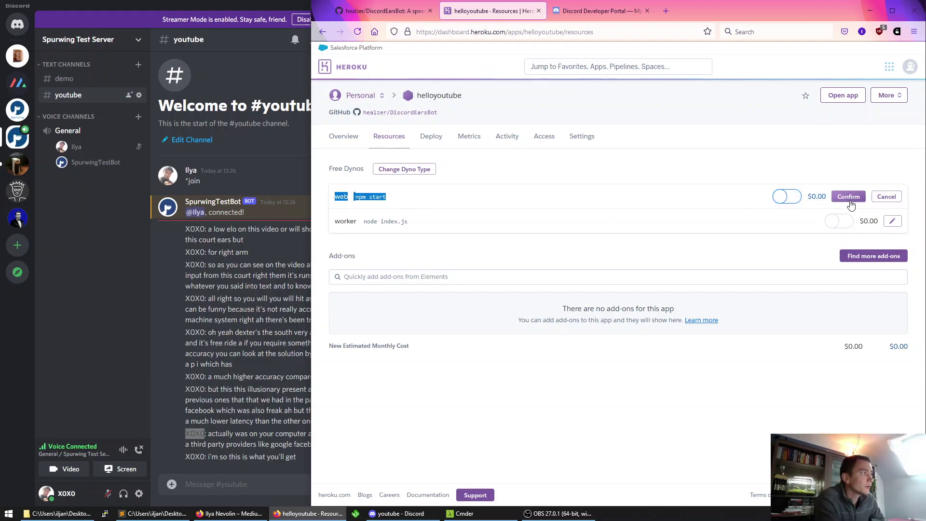
click(848, 198)
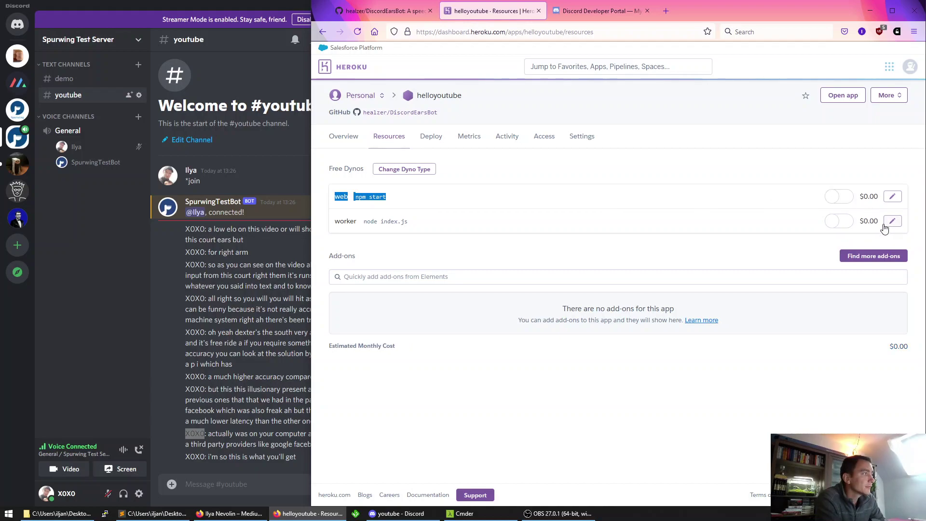
- Switch on the worker dyno running node index.js
drag(340, 222, 413, 223)
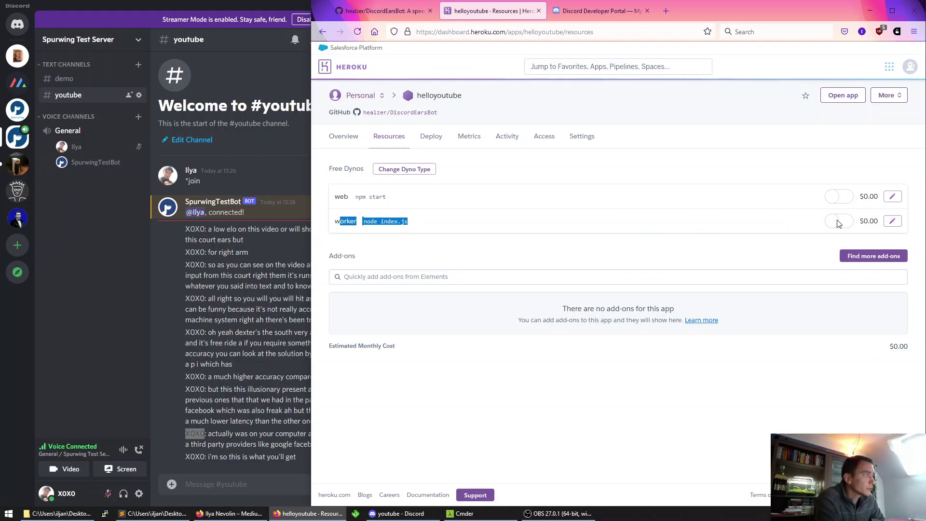
click(892, 221)
click(785, 220)
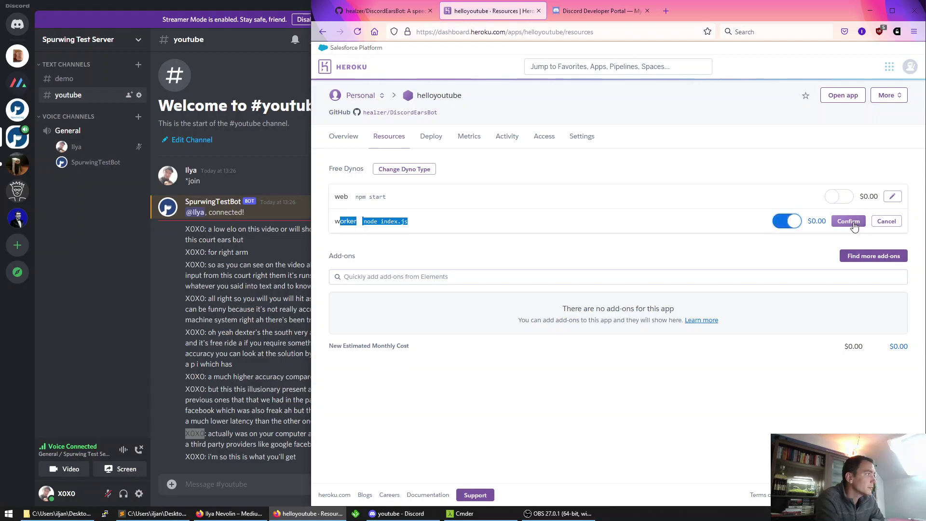
click(848, 221)
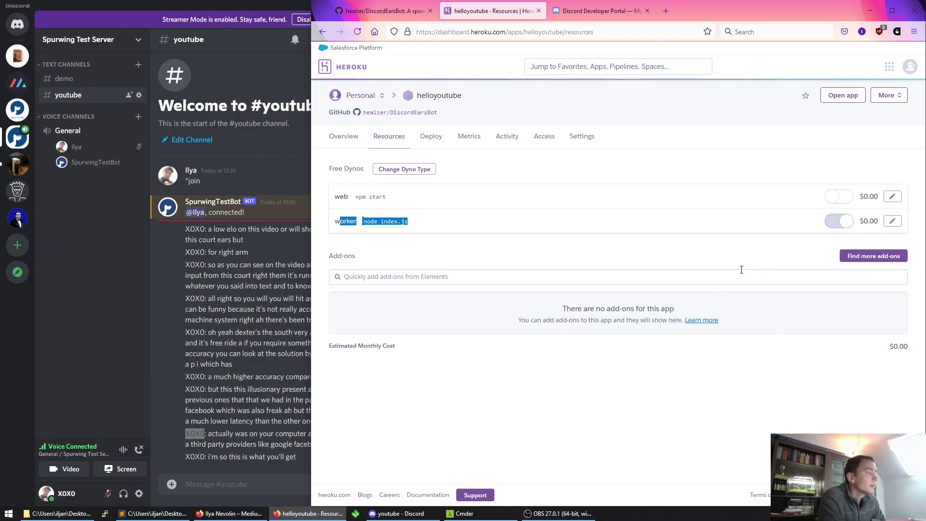
- Open View logs and highlight the start command, web state change and 'Logged in as helloyoutube' lines
click(890, 96)
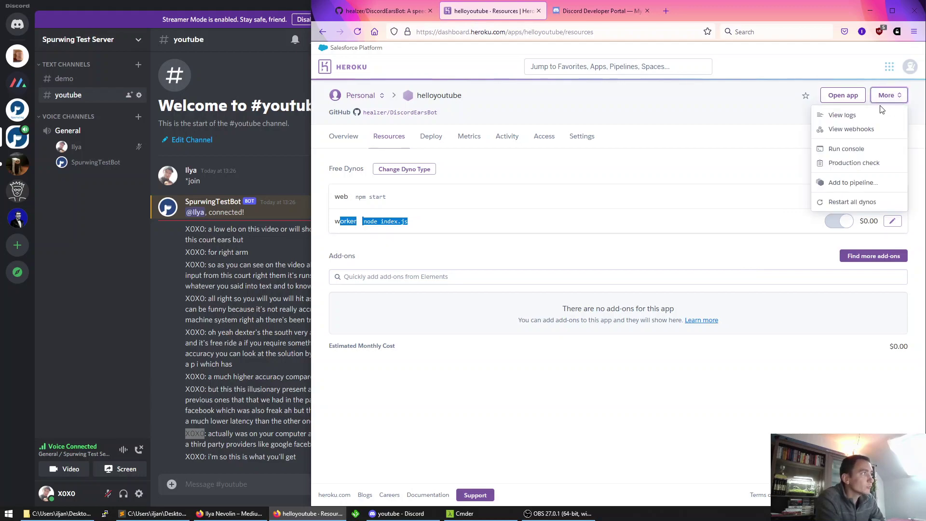
click(847, 116)
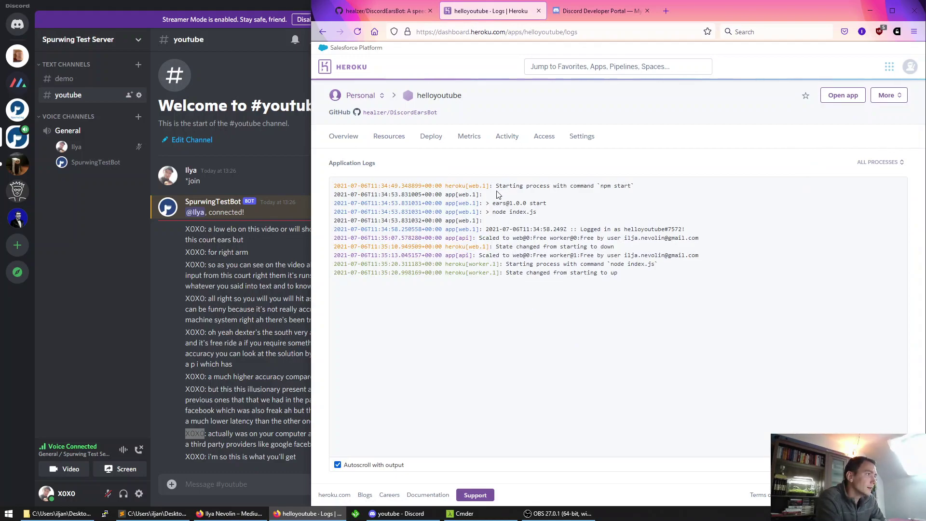
drag(466, 203, 689, 234)
click(492, 249)
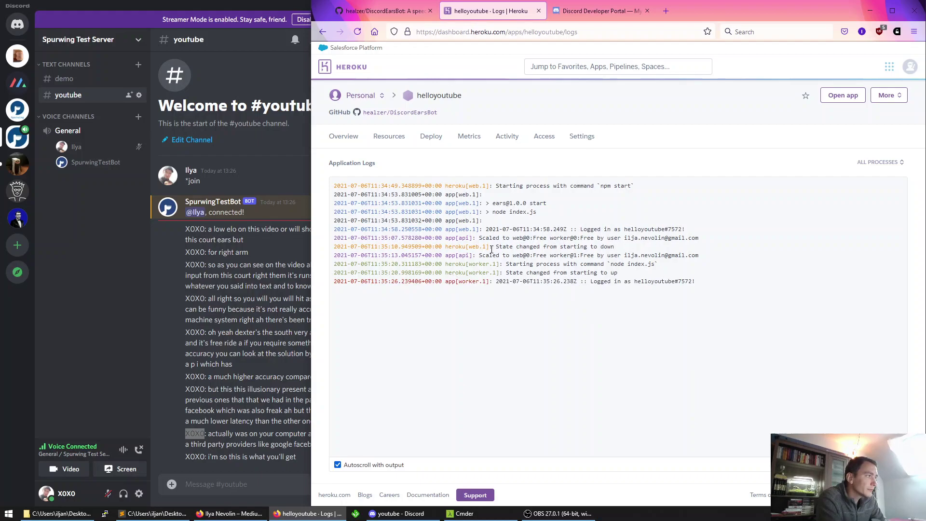
drag(491, 249, 622, 253)
drag(445, 281, 706, 283)
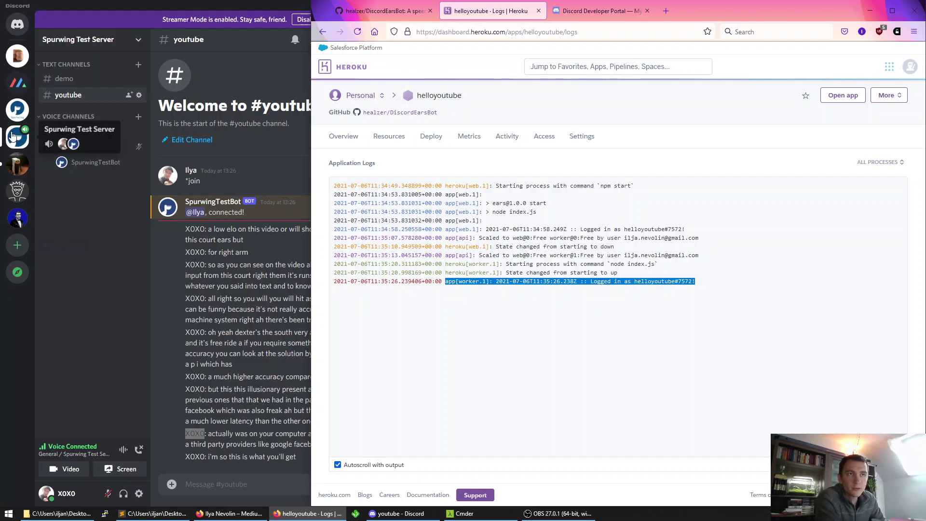
- Kick SpurwingTestBot from the Discord test server and return to the Developer Portal
click(92, 205)
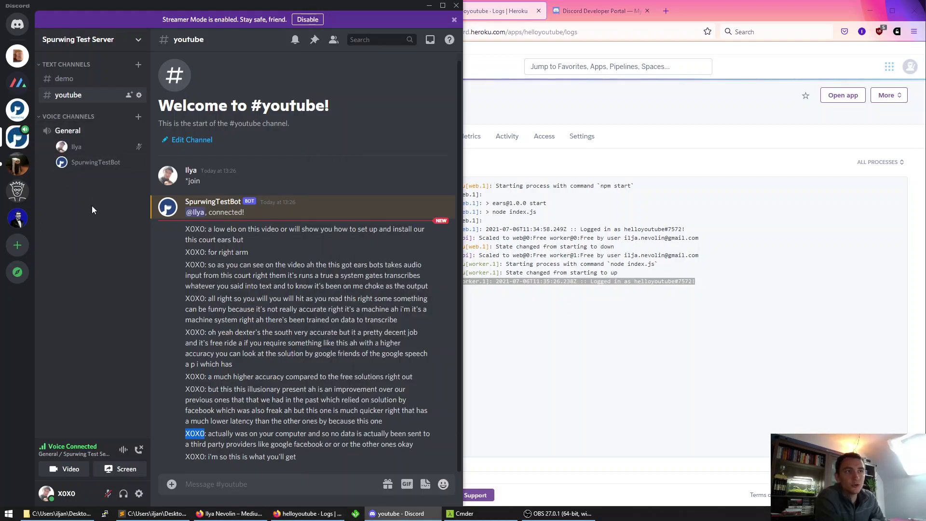
right_click(92, 167)
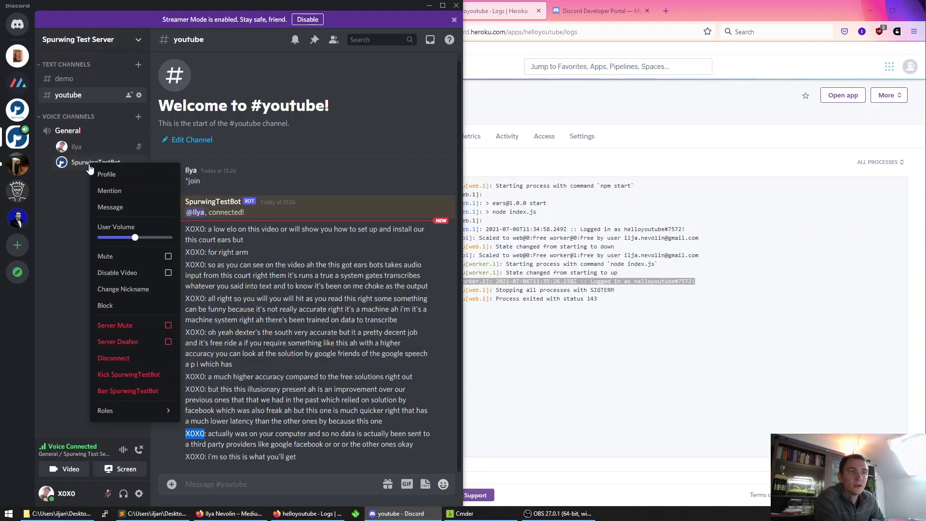
click(146, 376)
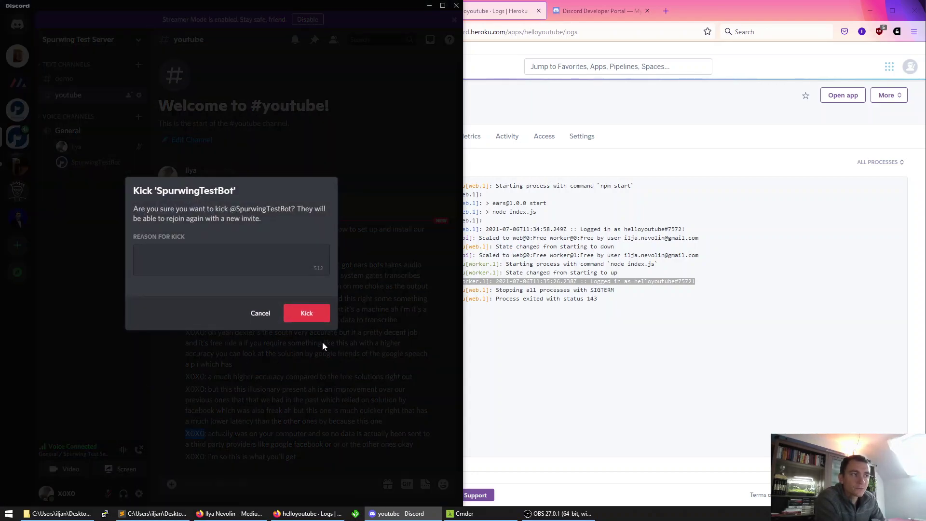
click(306, 313)
click(611, 11)
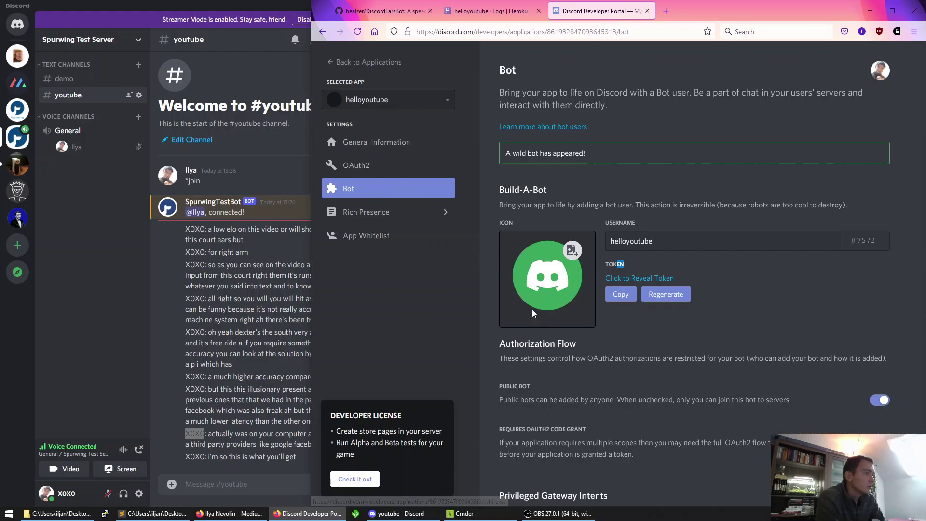
- Add the bot scope in the OAuth2 URL Generator
scroll(529, 324, down, 5)
scroll(530, 324, down, 8)
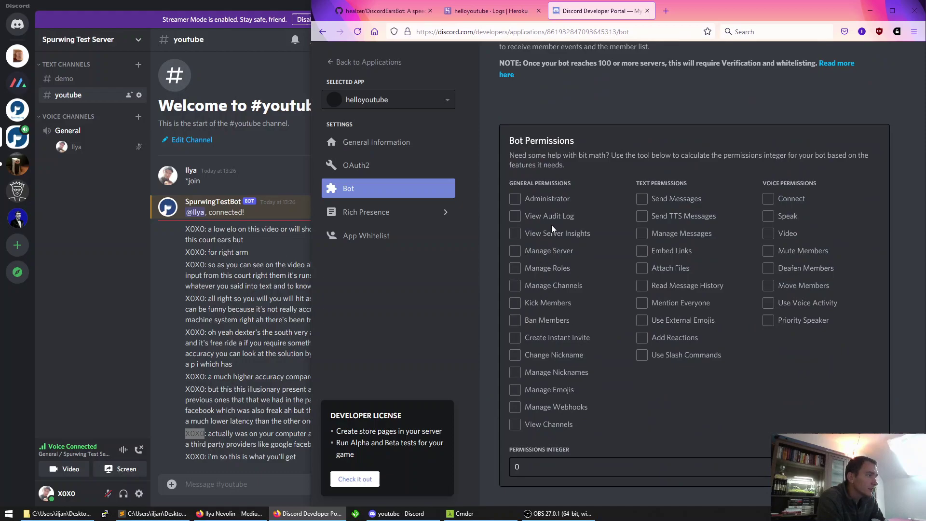
scroll(551, 225, up, 5)
scroll(572, 315, down, 6)
click(366, 167)
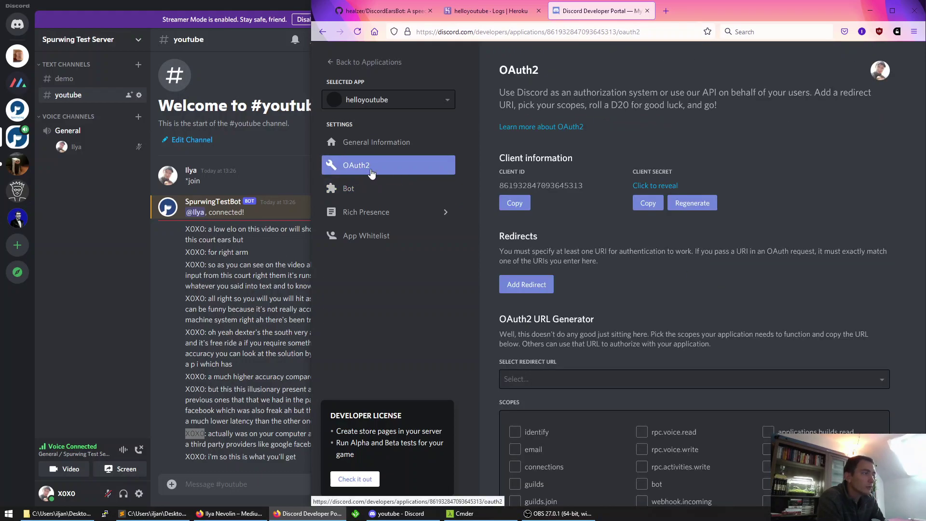
scroll(596, 348, down, 3)
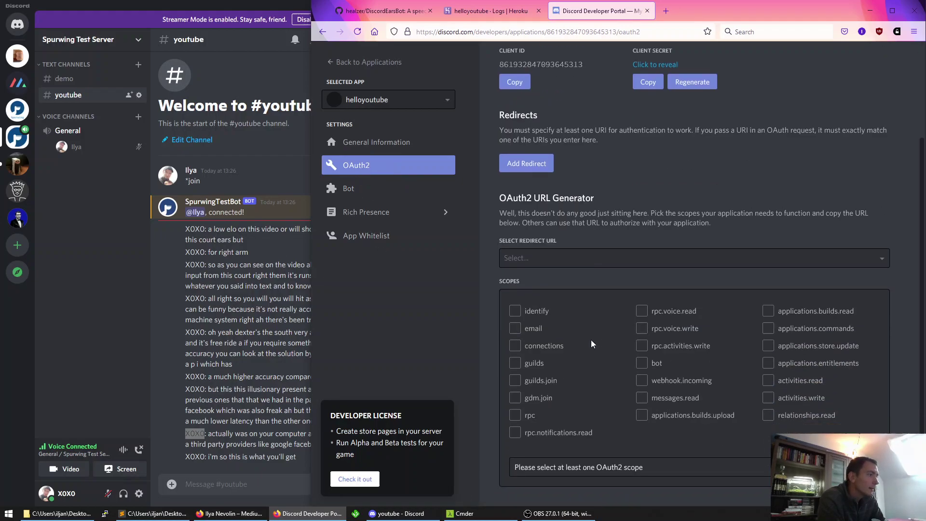
click(641, 363)
- Grant the Connect and Send Messages bot permissions, leaving Administrator unticked
scroll(648, 367, down, 6)
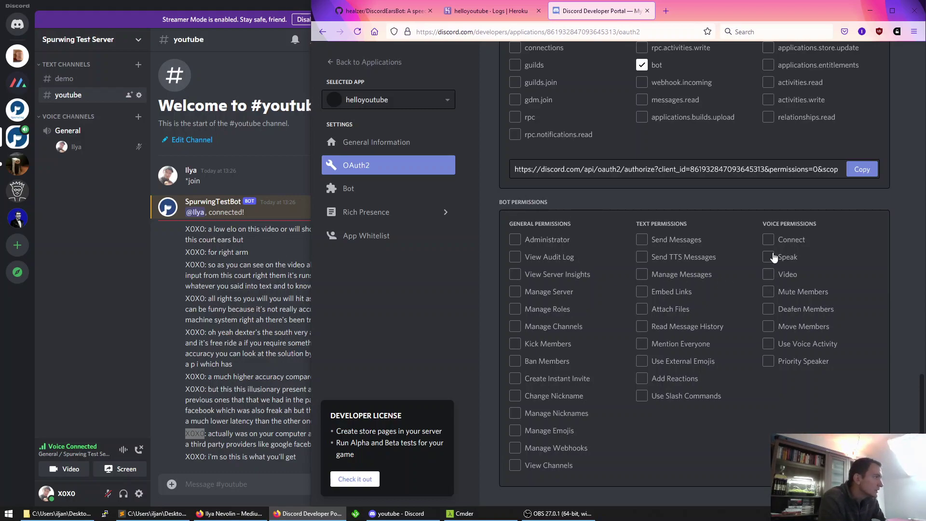
click(768, 239)
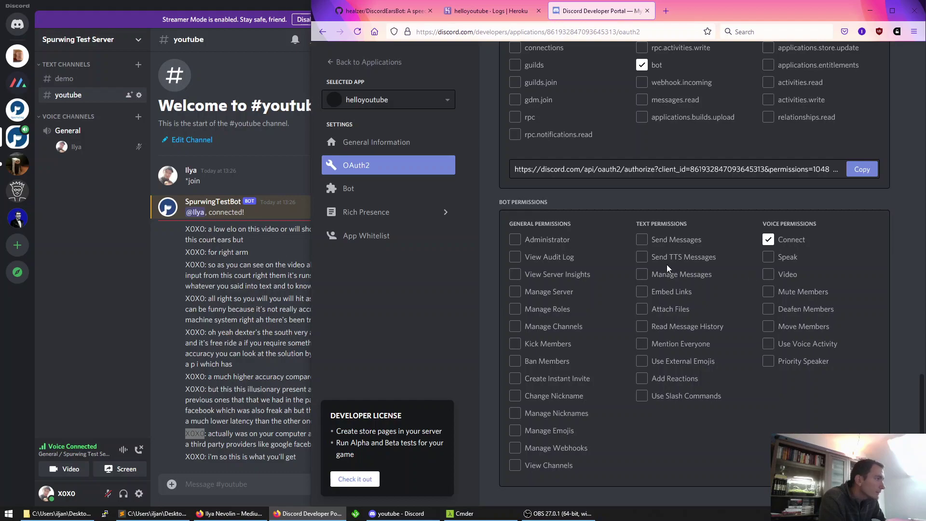
click(643, 241)
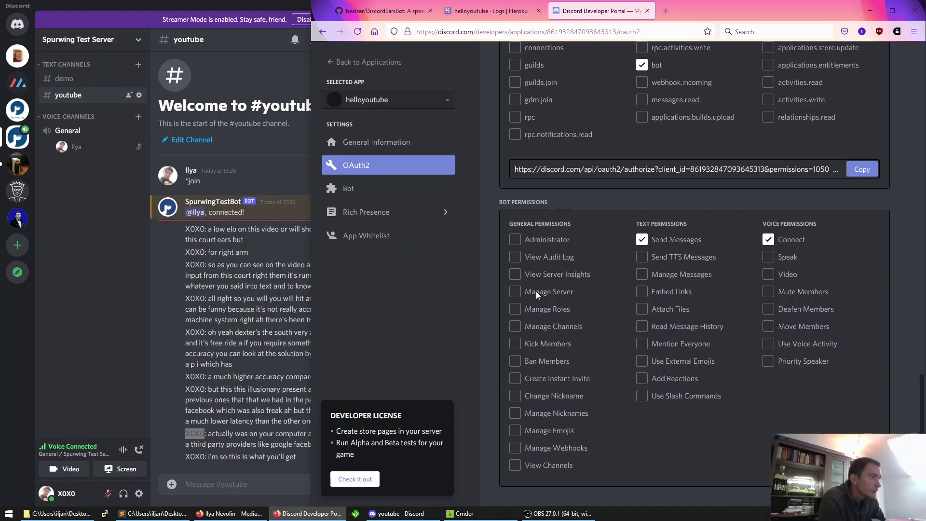
scroll(539, 303, up, 4)
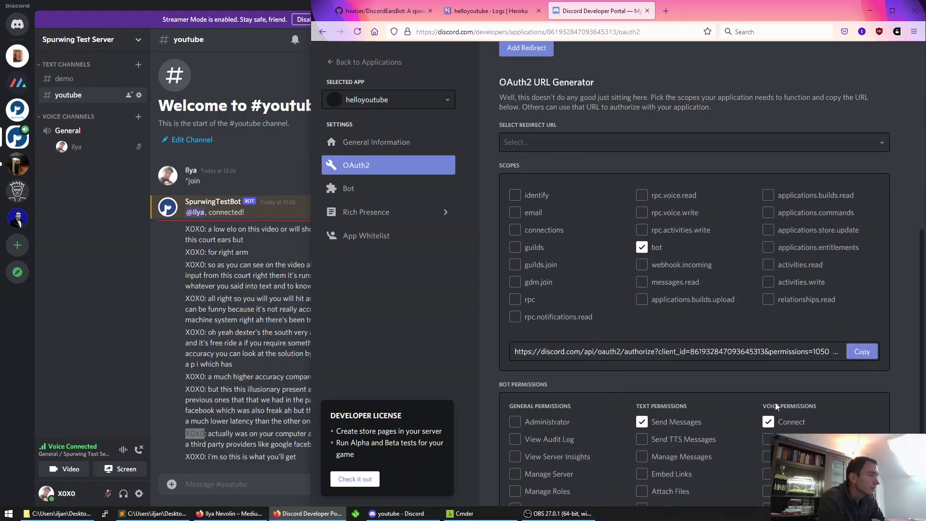
scroll(775, 402, up, 1)
scroll(762, 414, down, 5)
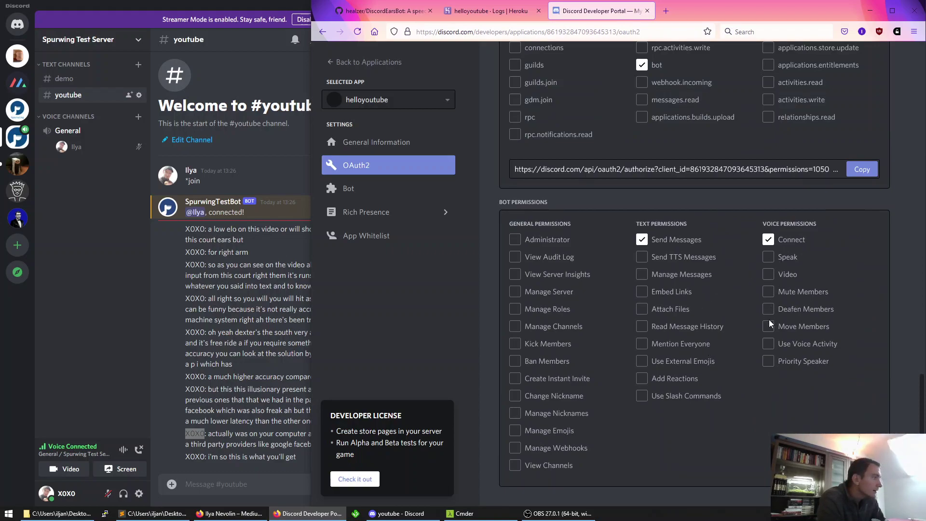
click(515, 240)
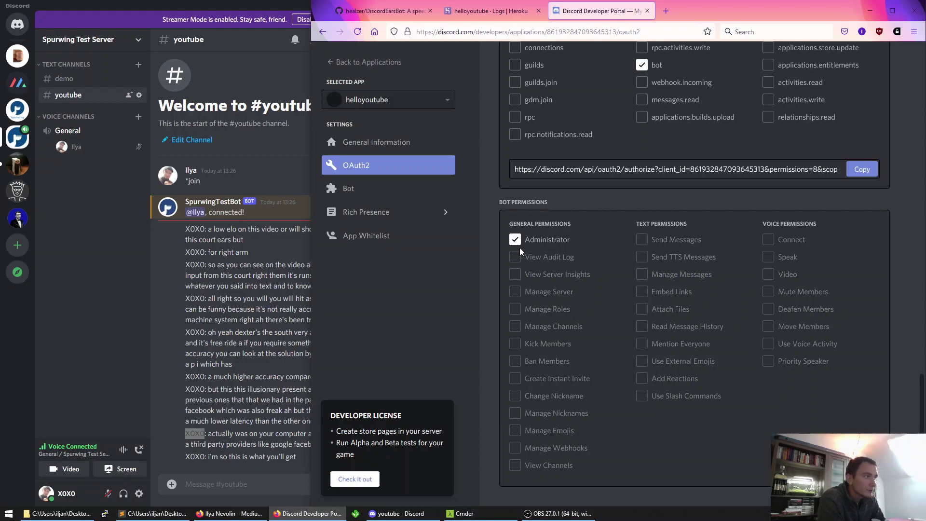
click(515, 241)
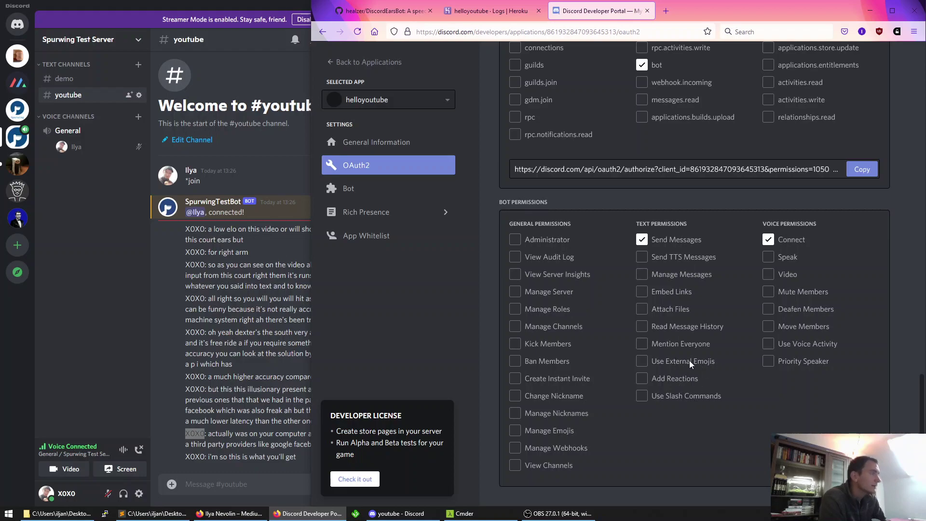
- Copy the generated invite URL
scroll(664, 403, up, 3)
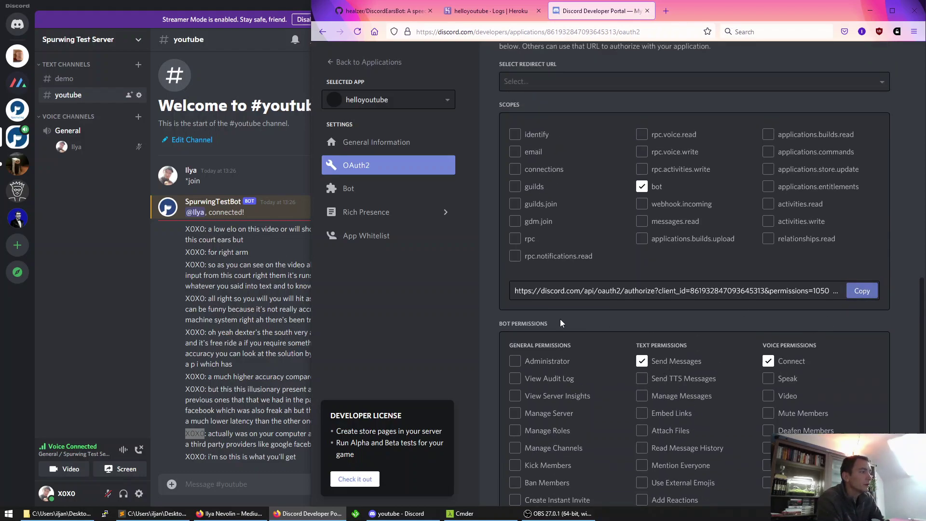
scroll(554, 414, up, 3)
click(862, 413)
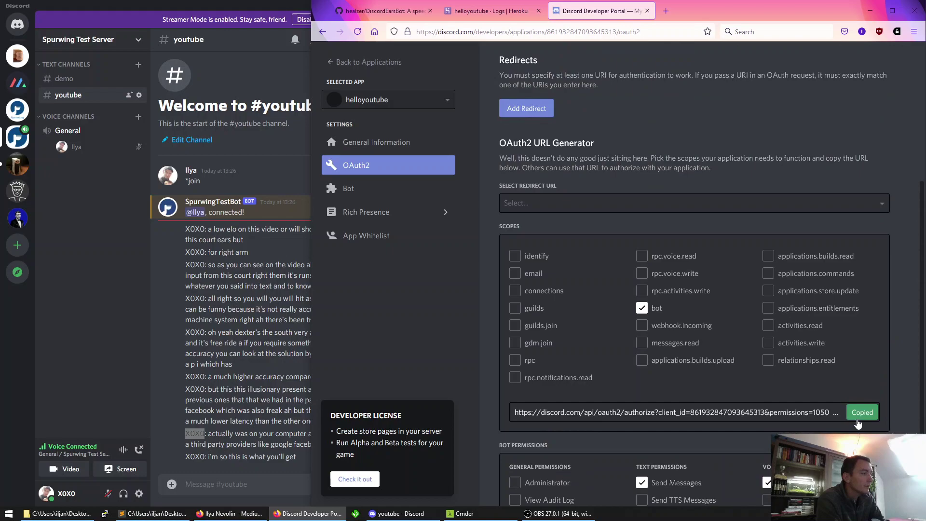
- Load the invite URL in a new tab and choose Spurwing Test Server
click(666, 10)
key(ctrl+v)
key(Return)
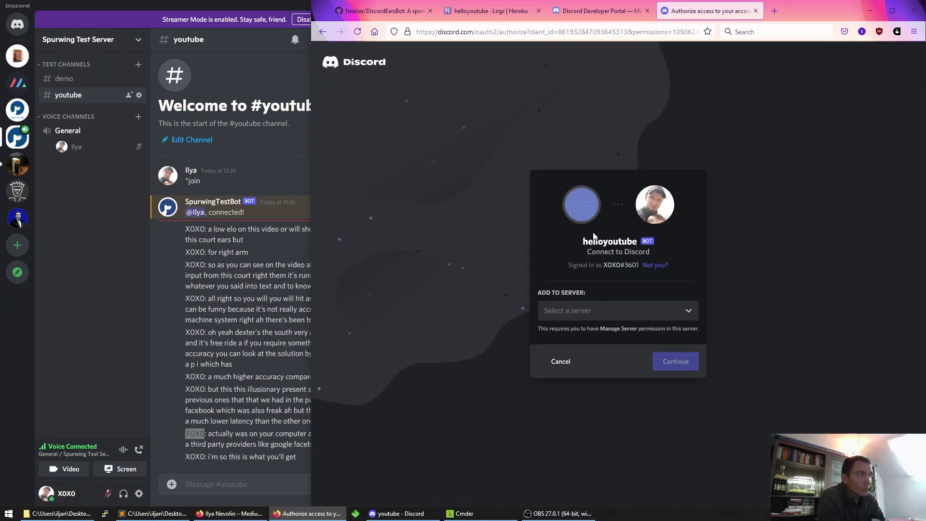
click(593, 314)
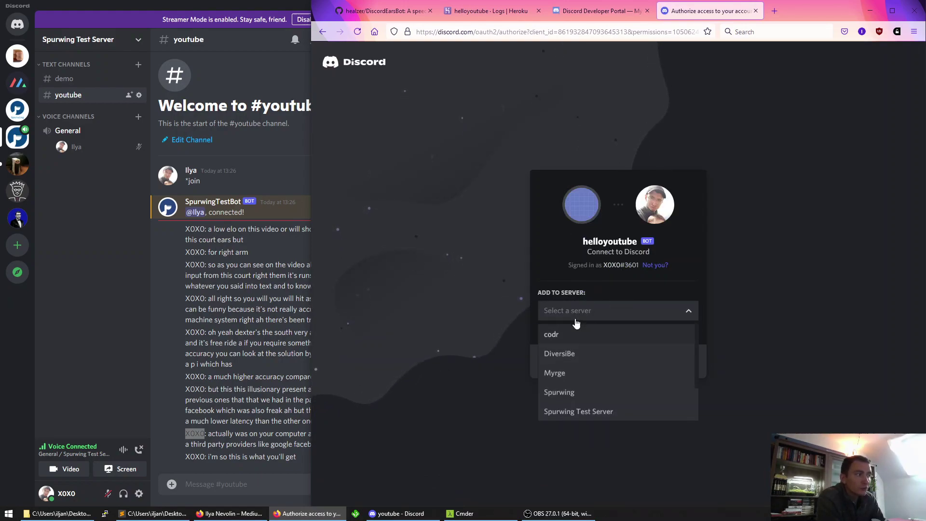
click(592, 409)
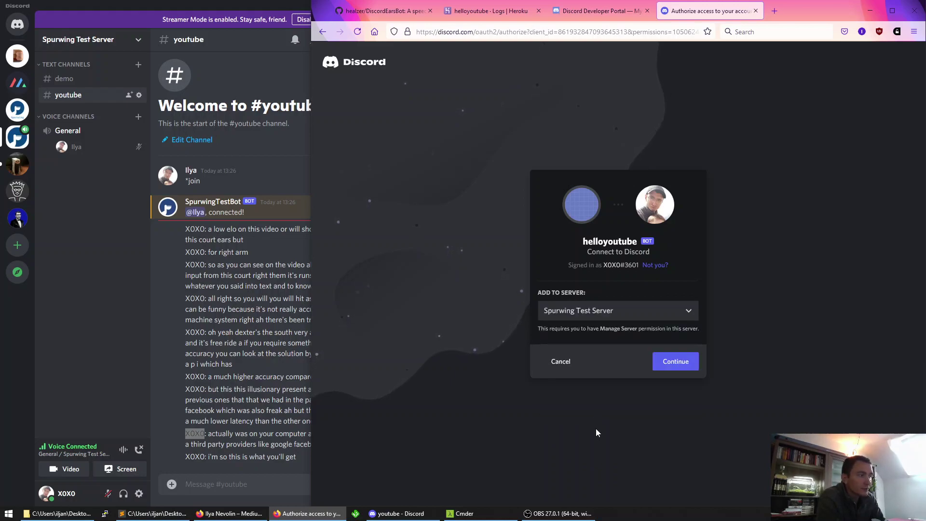
click(673, 364)
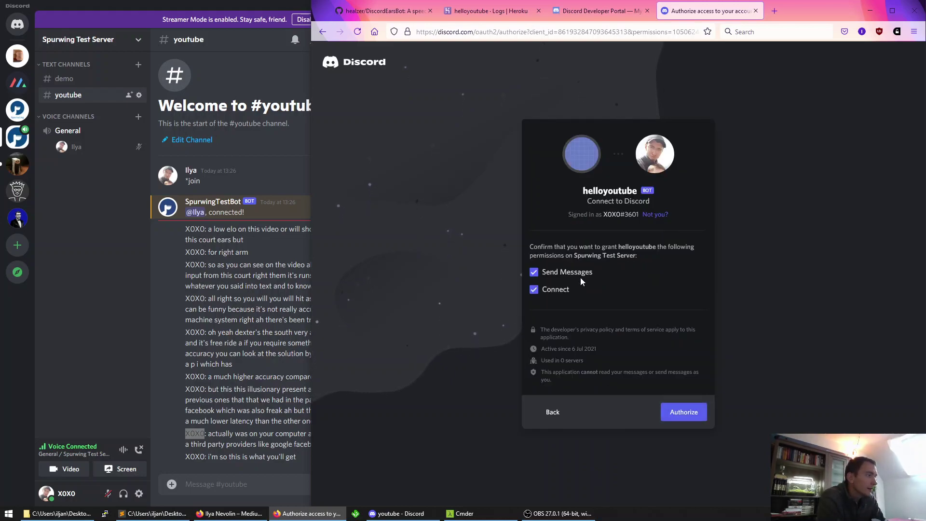
- Authorize the bot, pass the captcha, and close the invite tab
click(704, 418)
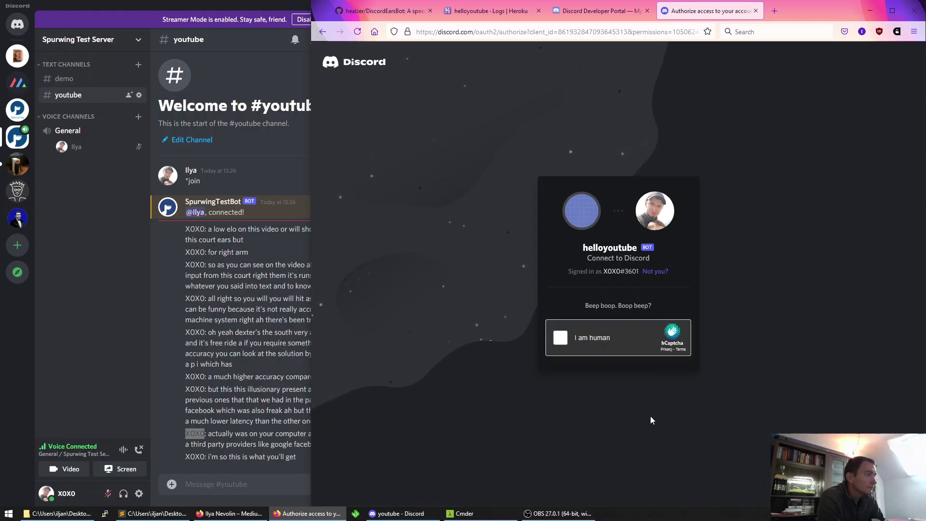
click(569, 338)
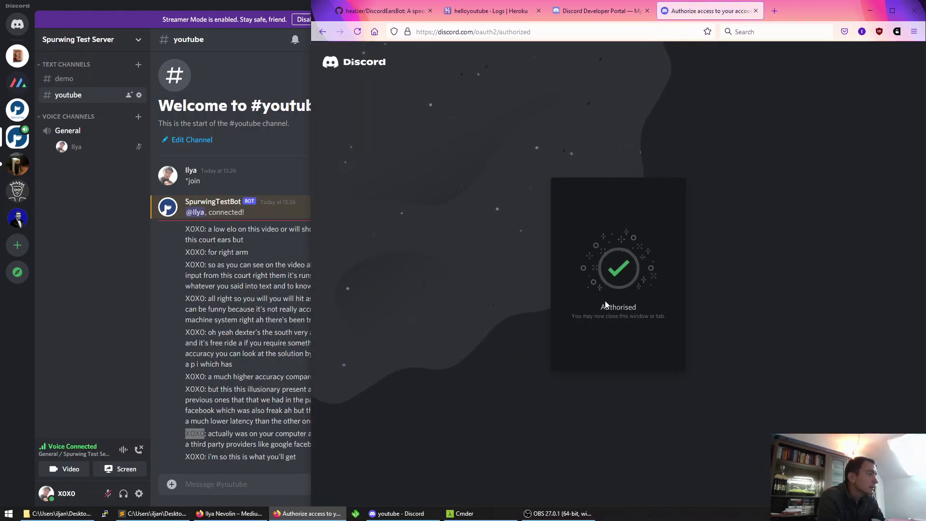
key(ctrl+w)
key(alt+Tab)
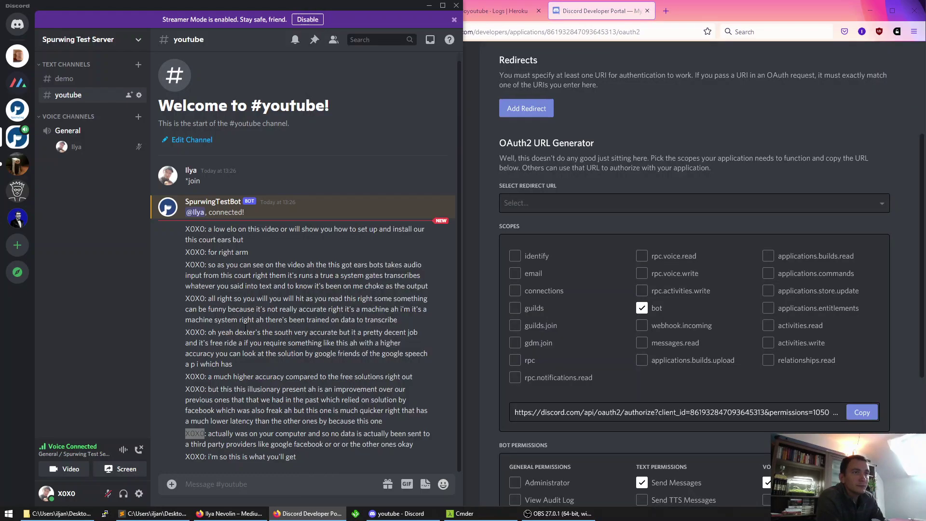
- Send *join, unmute, and highlight the bot's transcription 'the this is a test hello youtube'
click(333, 40)
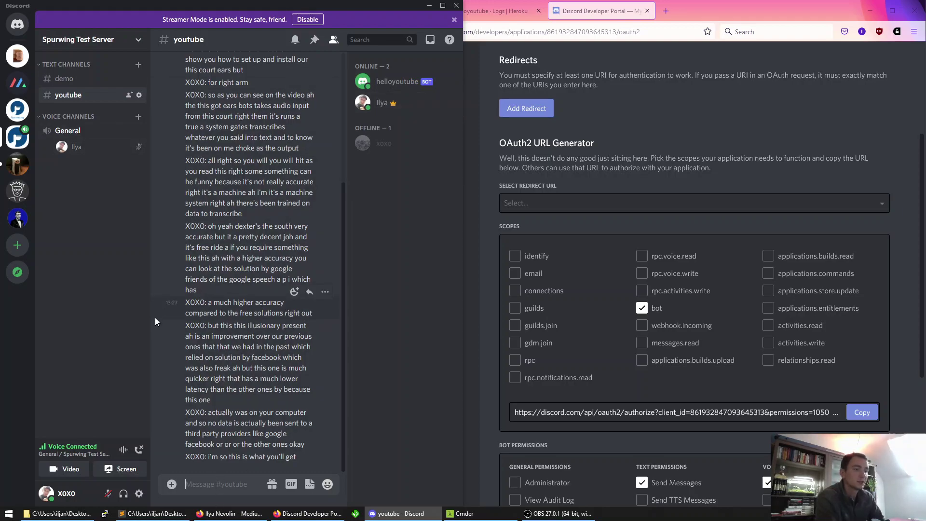
text(*join)
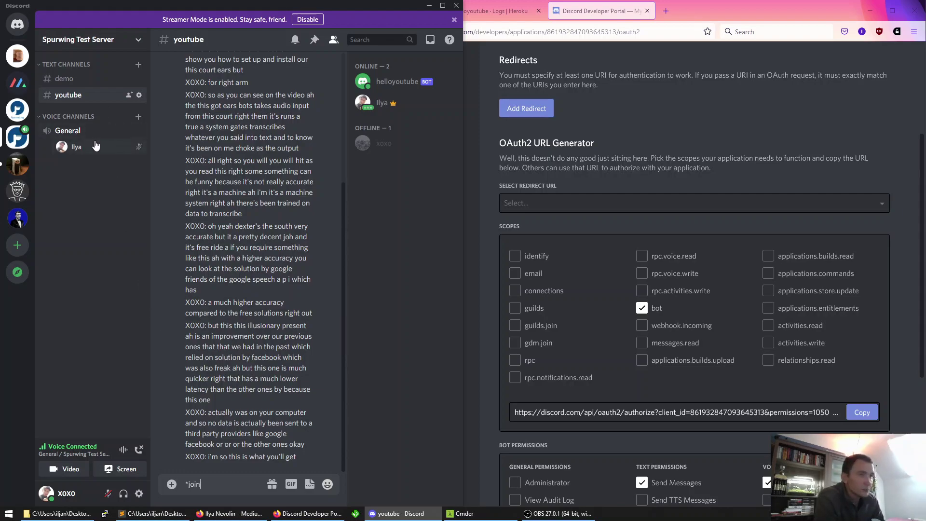
key(Return)
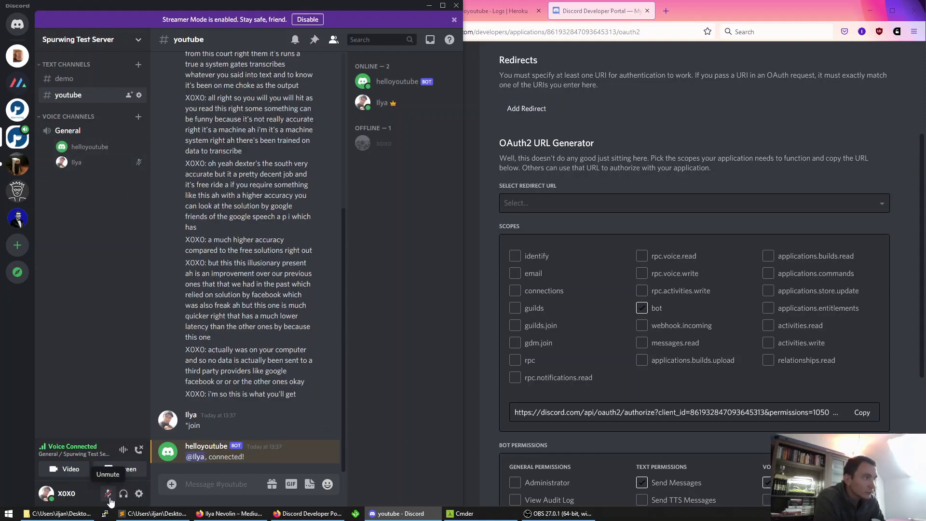
click(108, 494)
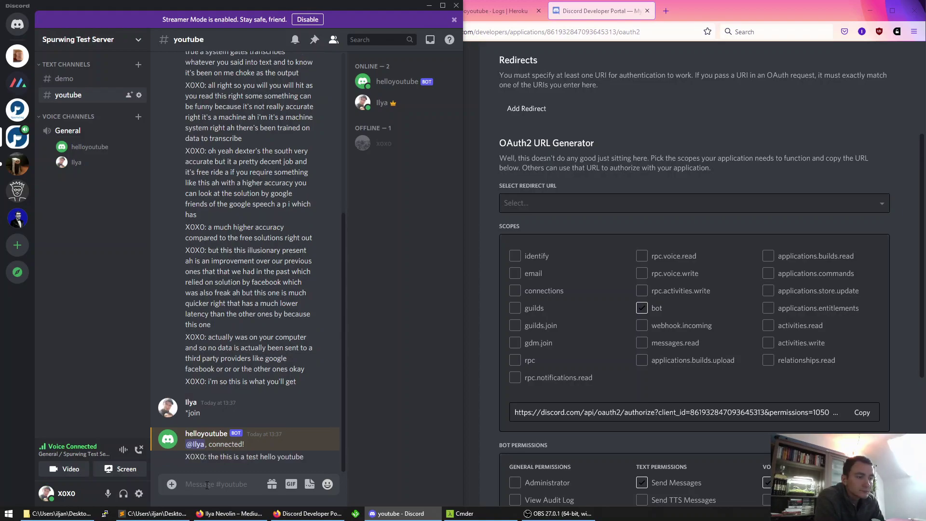
drag(209, 457, 300, 456)
- Place the browser beside Discord showing the helloyoutube Heroku logs
click(307, 513)
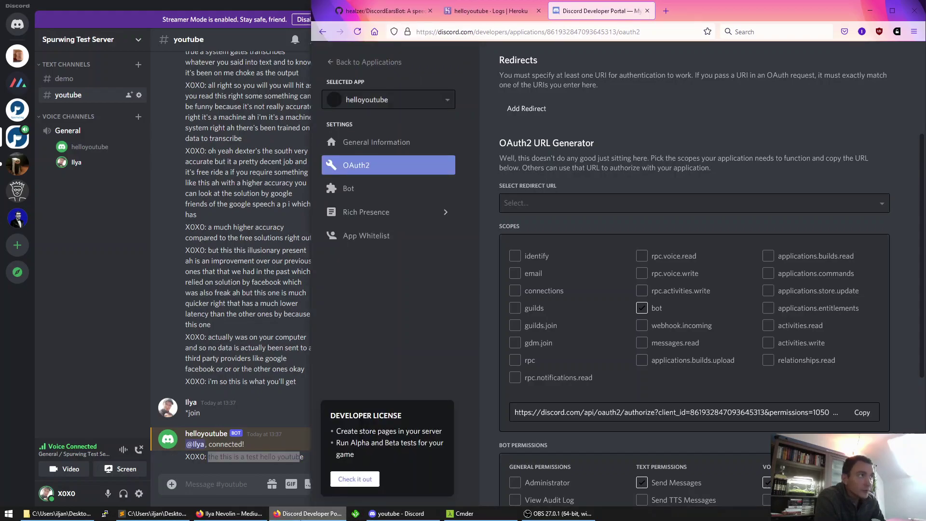
drag(449, 68, 450, 68)
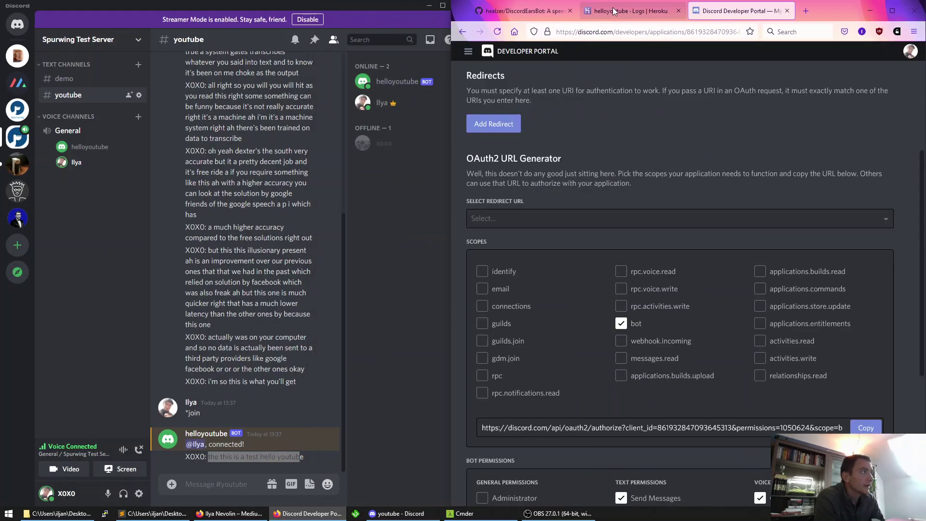
click(627, 11)
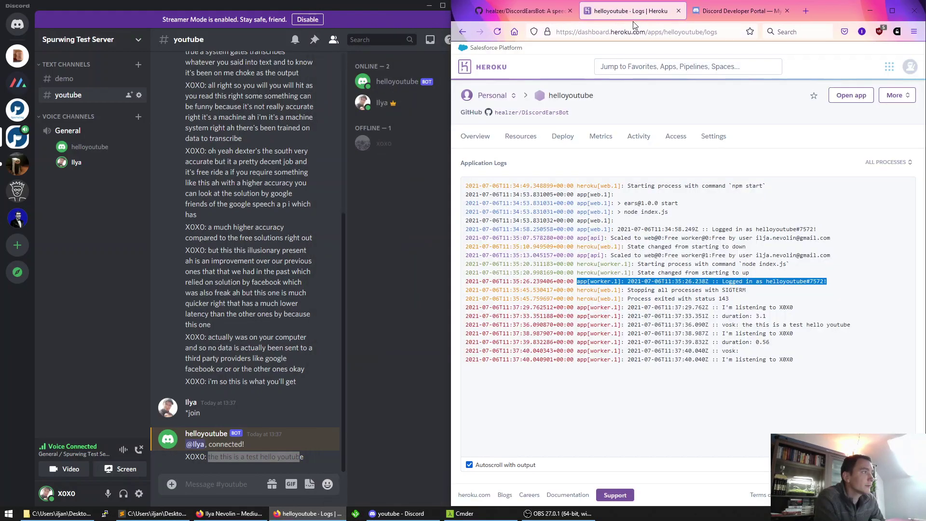
- Toggle the Discord microphone to speak, producing transcriptions like 'it's quite responsive' in the logs
click(674, 381)
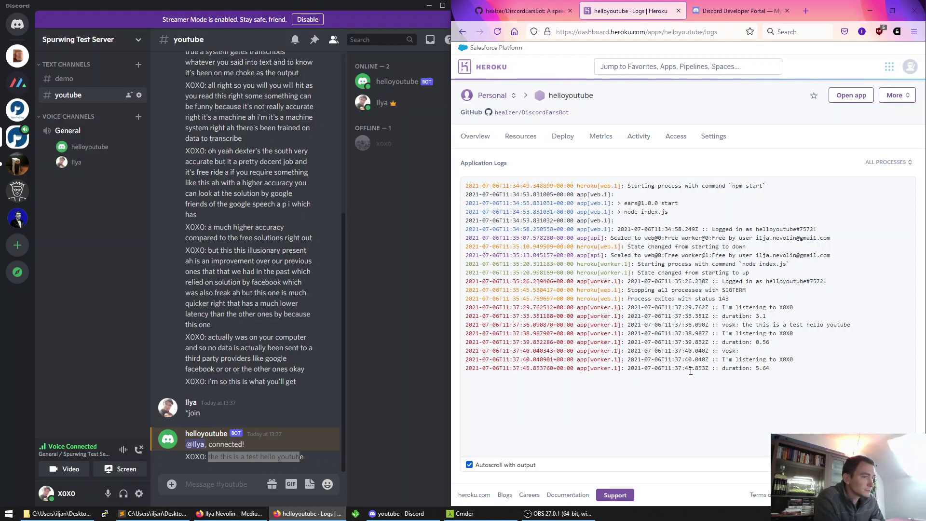
click(108, 493)
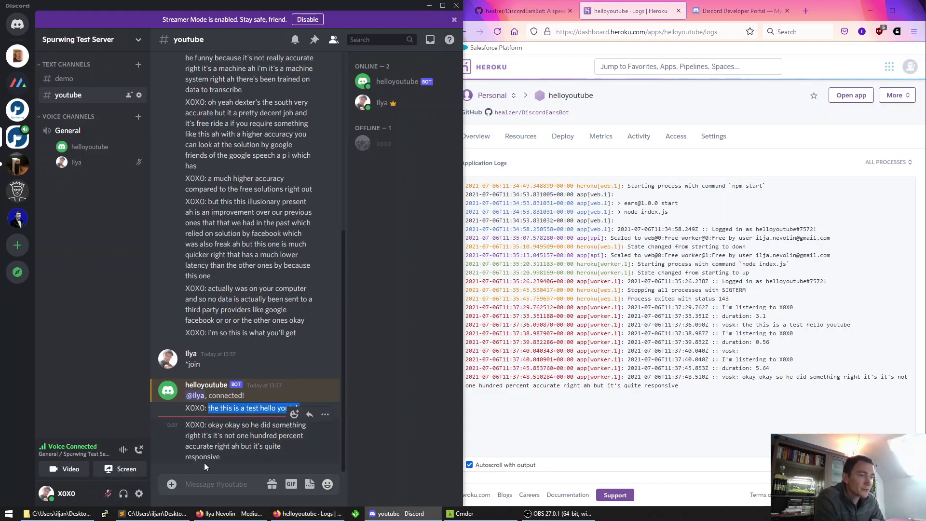
click(257, 449)
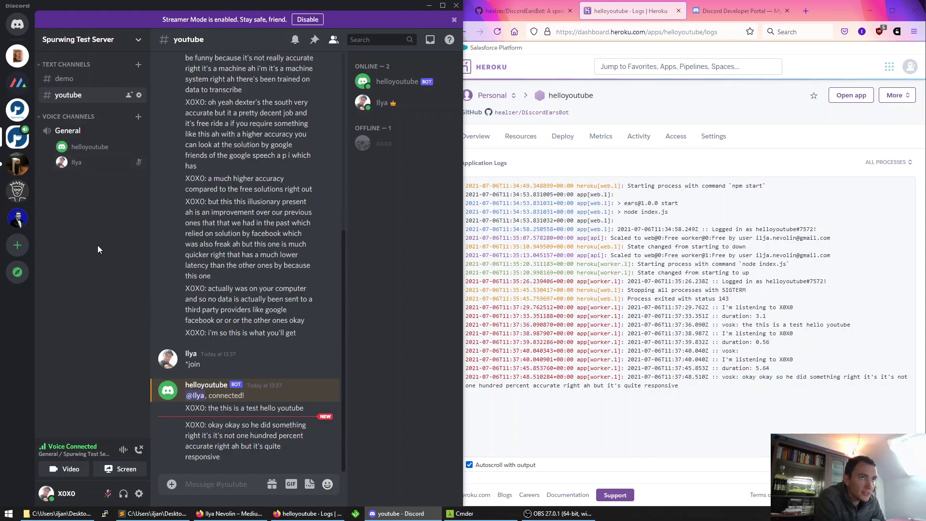
click(108, 492)
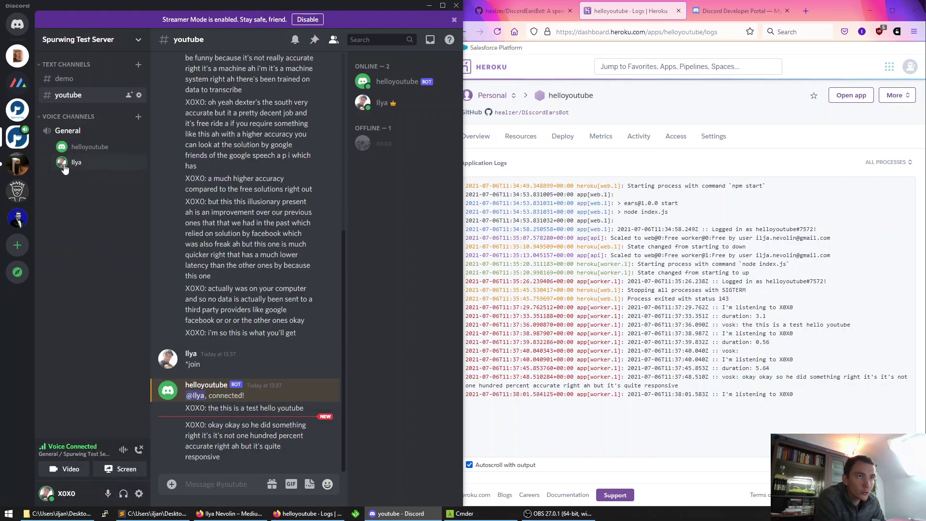
click(108, 493)
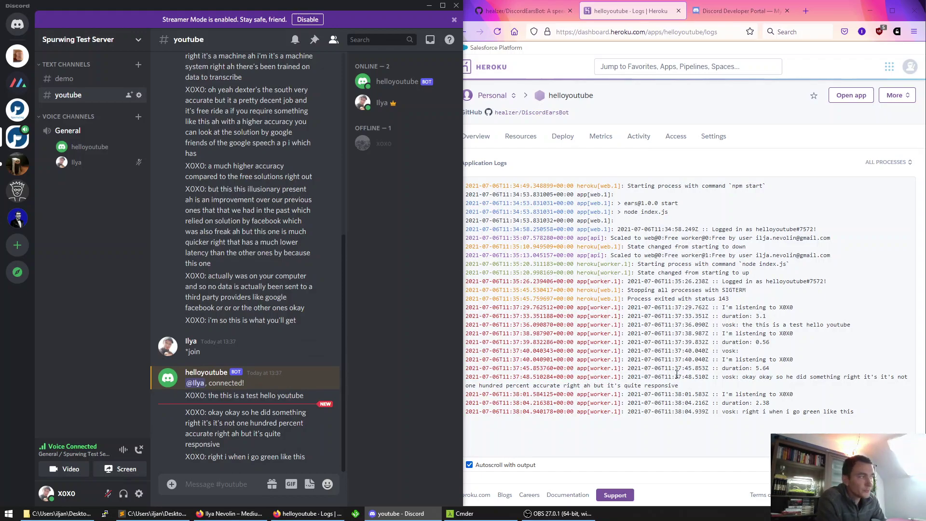
click(723, 378)
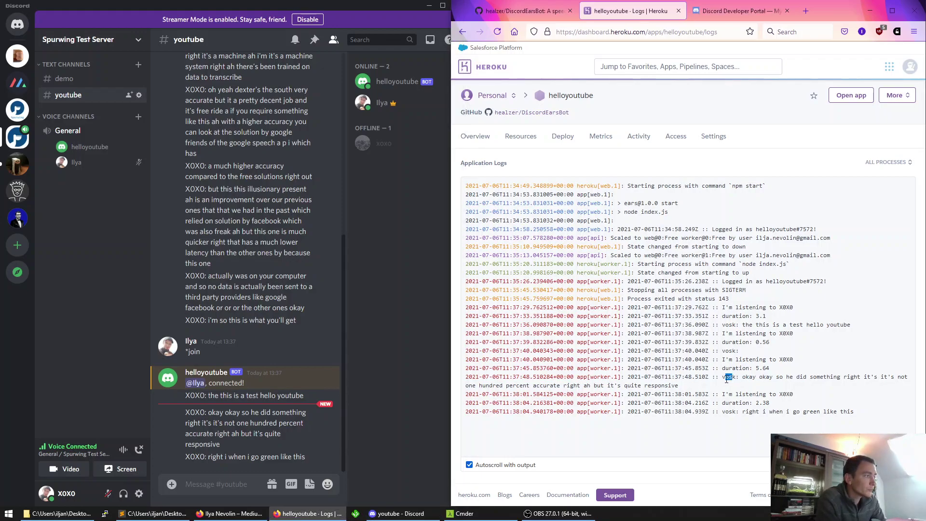
drag(720, 379, 739, 379)
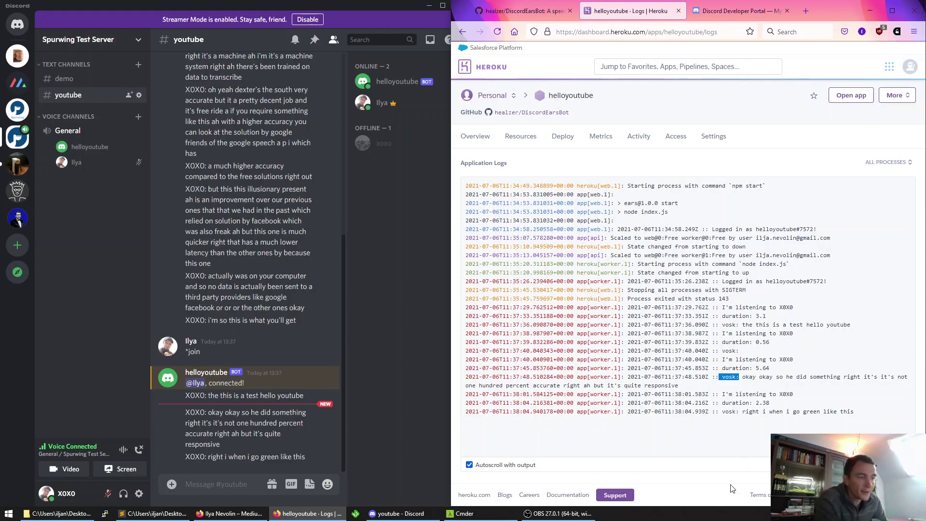
drag(188, 456, 305, 462)
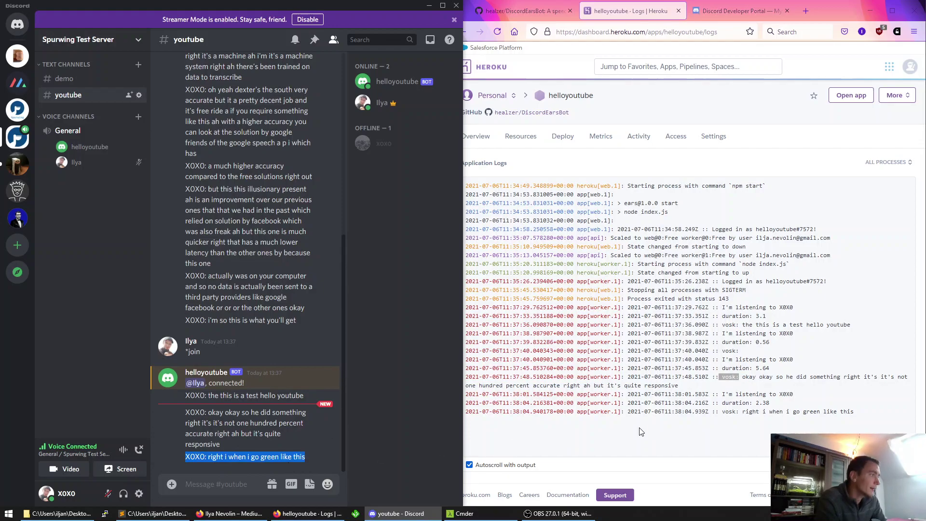
click(616, 434)
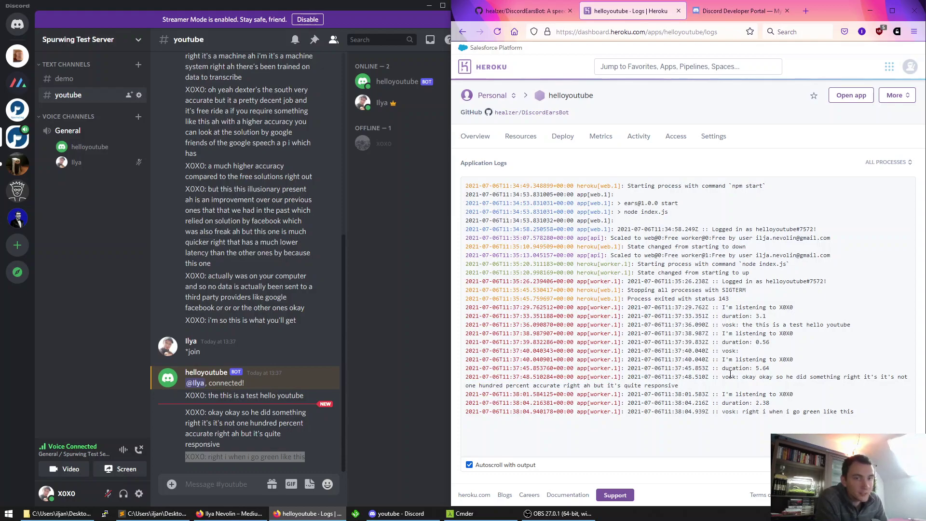
drag(722, 367, 770, 368)
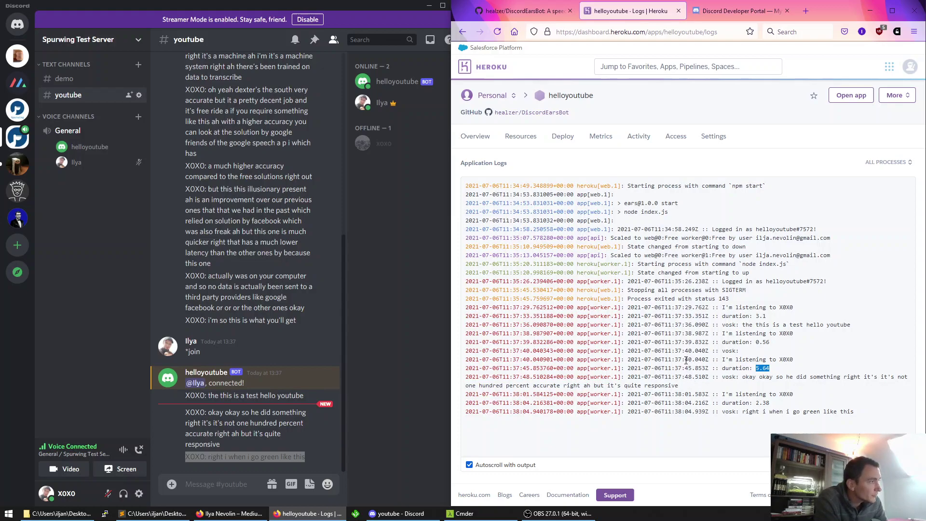
drag(685, 360, 688, 361)
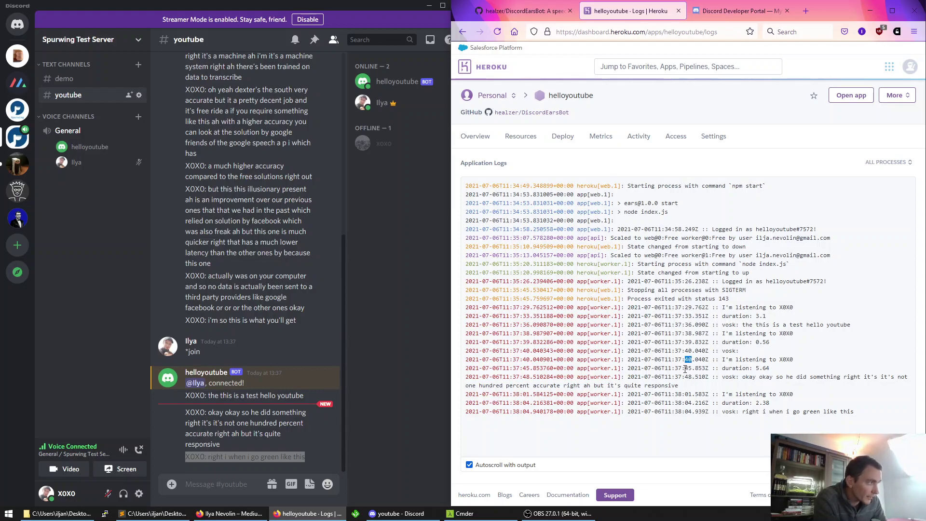
drag(685, 368, 692, 369)
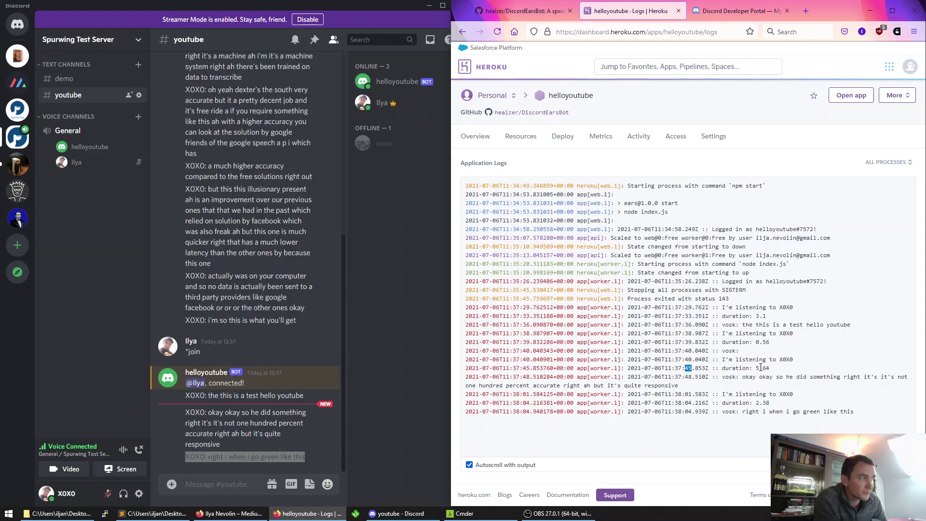
drag(685, 359, 692, 368)
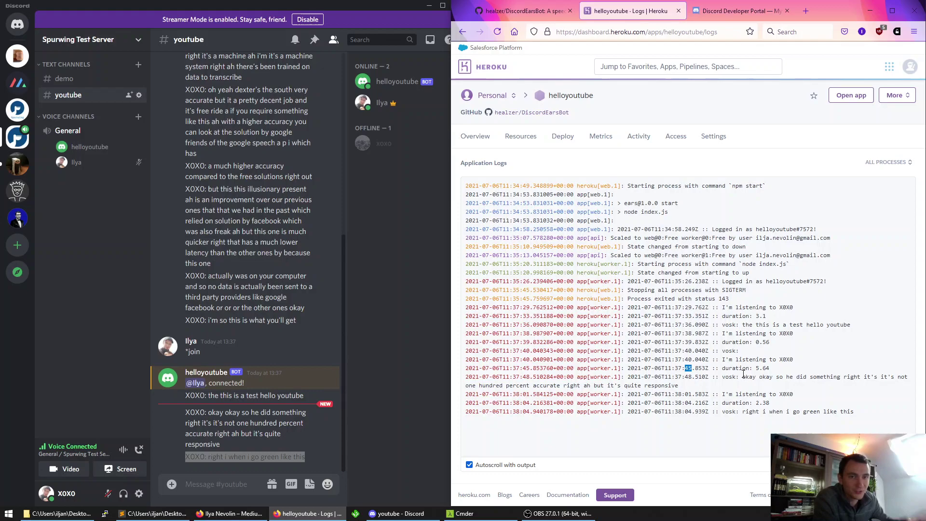
double_click(691, 376)
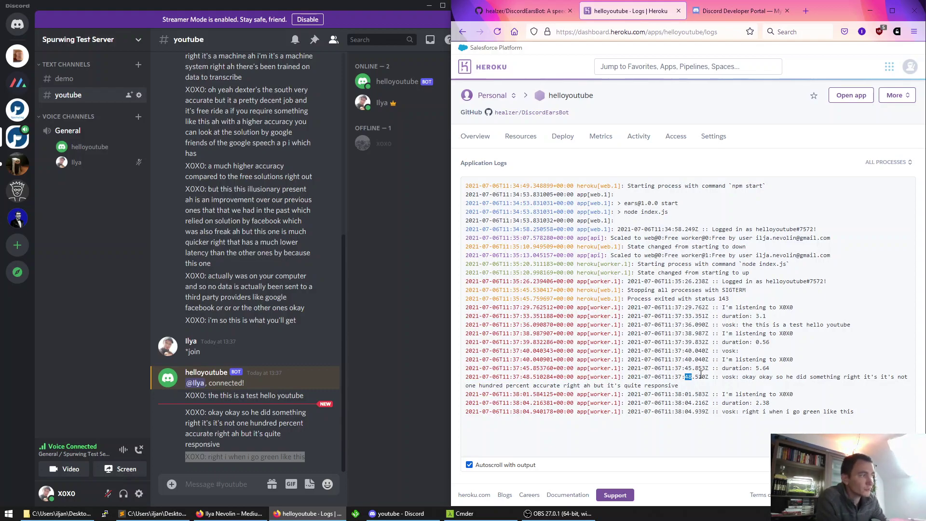
double_click(689, 368)
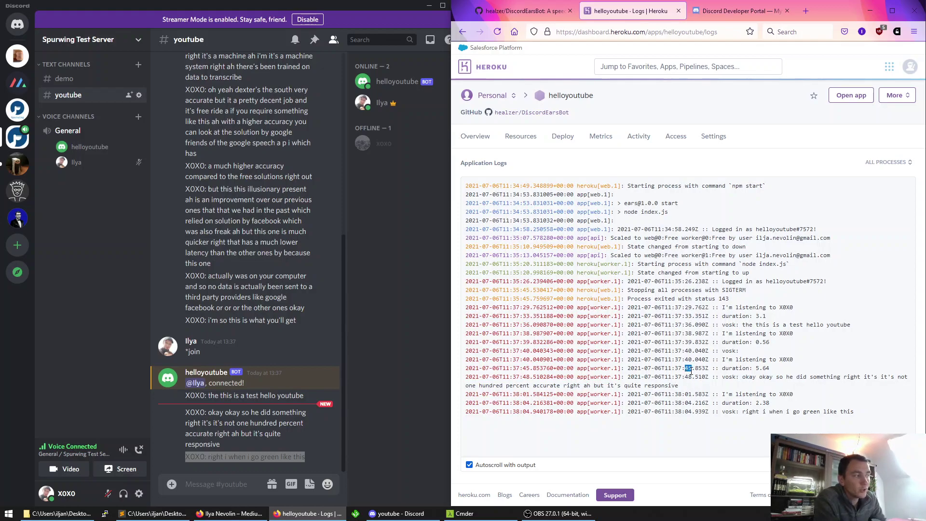
double_click(689, 377)
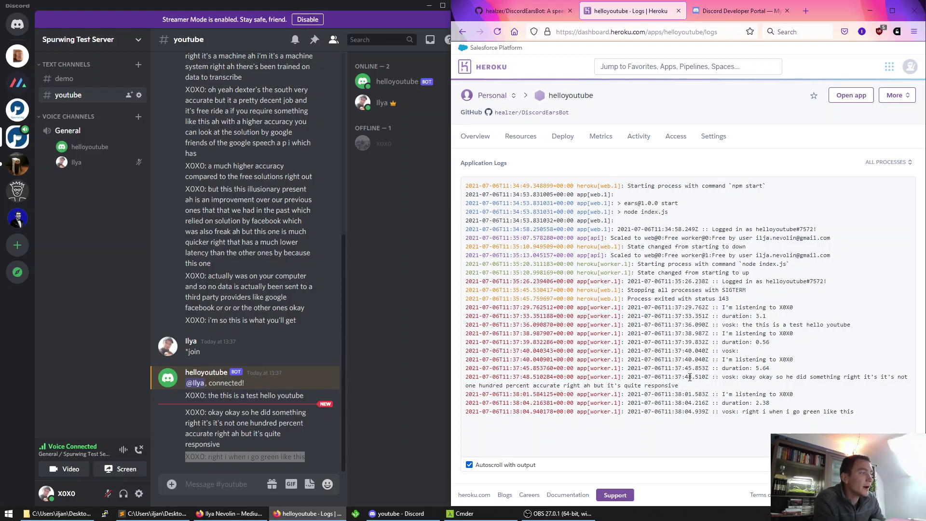
drag(688, 368, 692, 369)
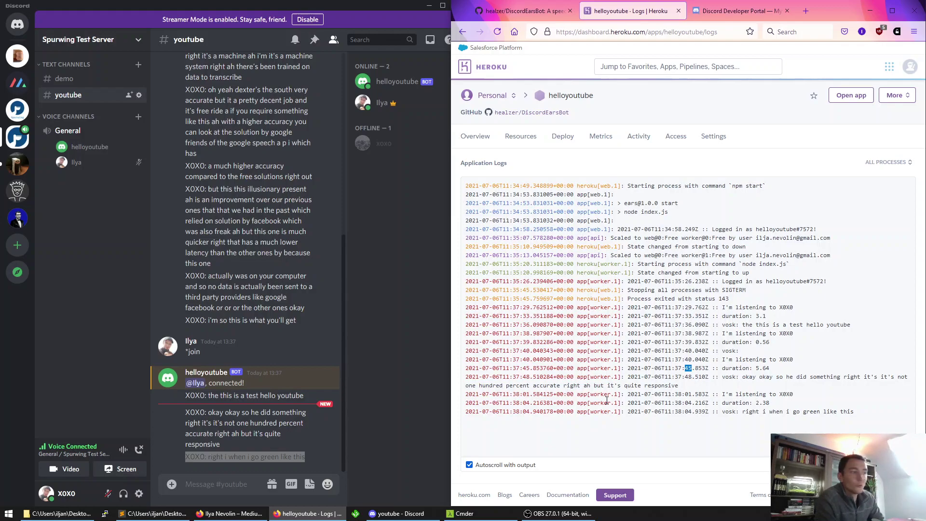
- Unmute and speak a sentence about multiple people talking, then go to the DiscordEarsBot README
click(108, 493)
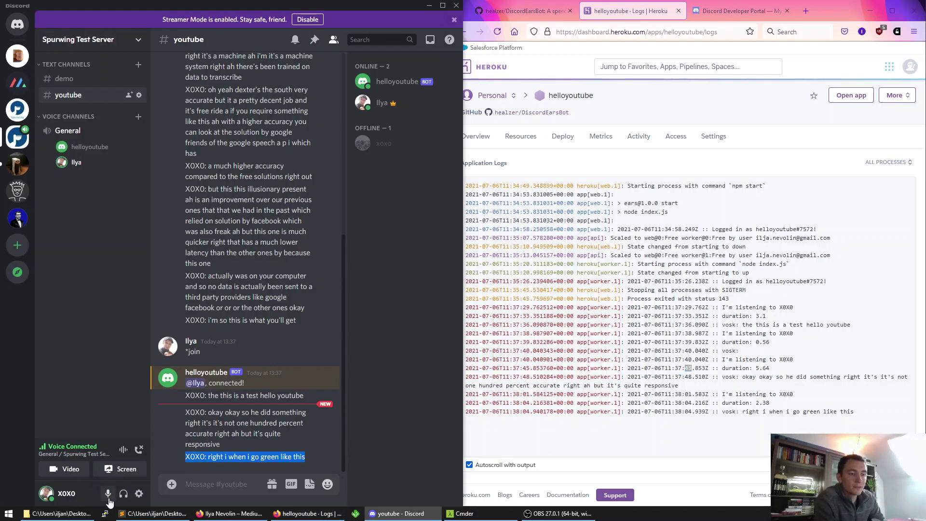
click(218, 491)
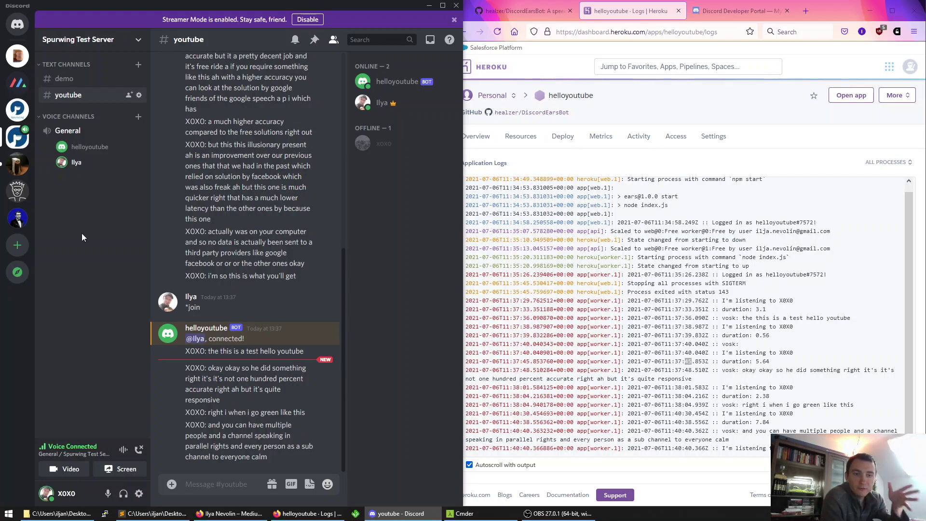
click(522, 9)
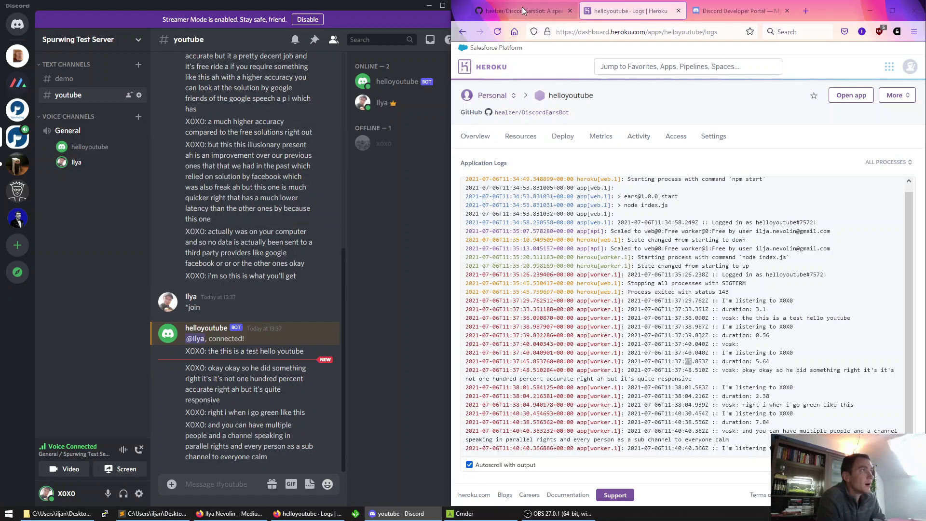
- Highlight the README's Heroku and Docker headings and the clone and npm install commands
scroll(554, 390, up, 7)
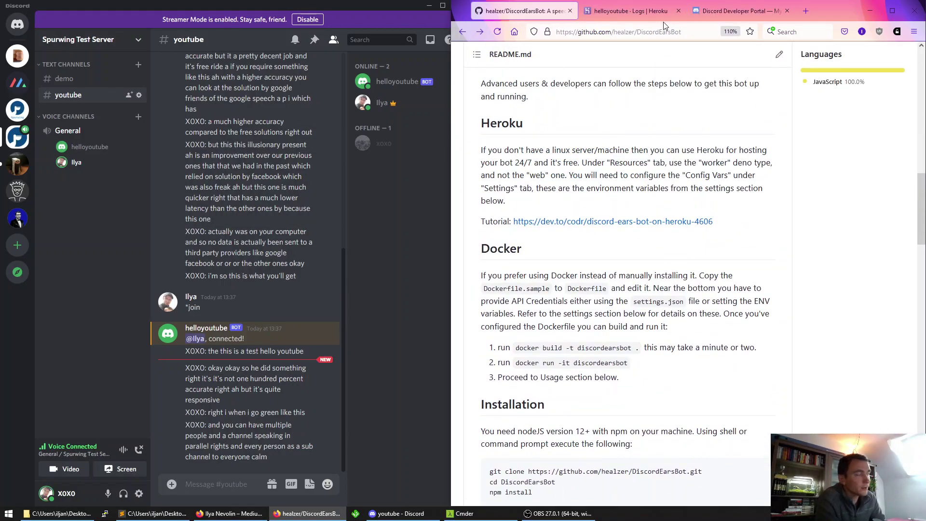
drag(539, 126, 477, 133)
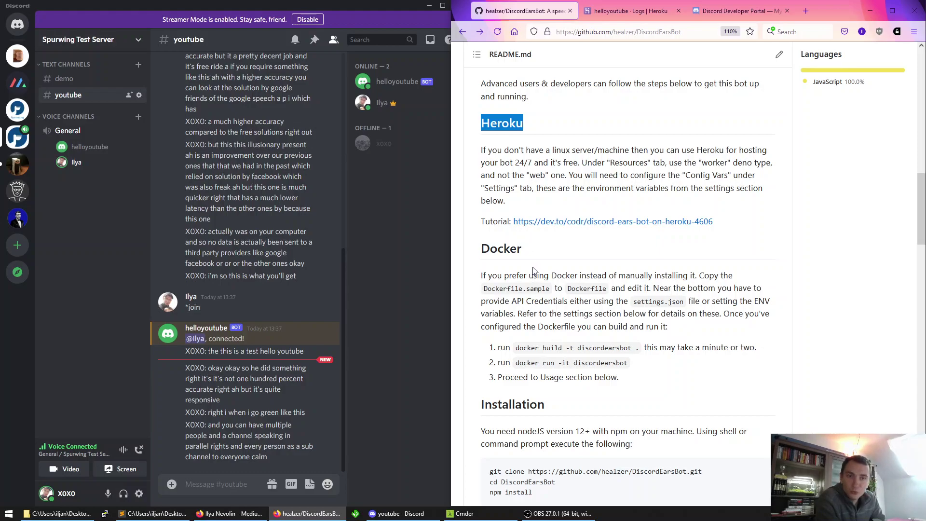
double_click(508, 251)
scroll(513, 269, down, 3)
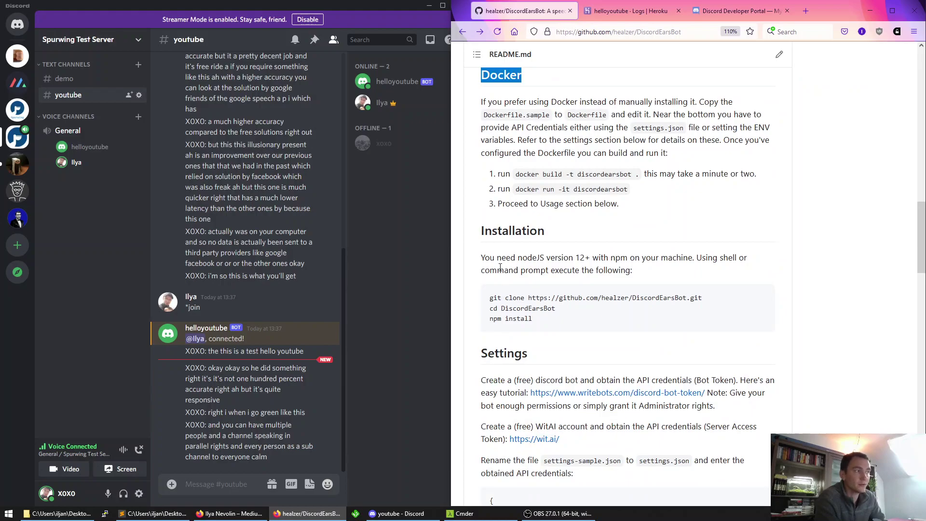
drag(502, 297, 533, 319)
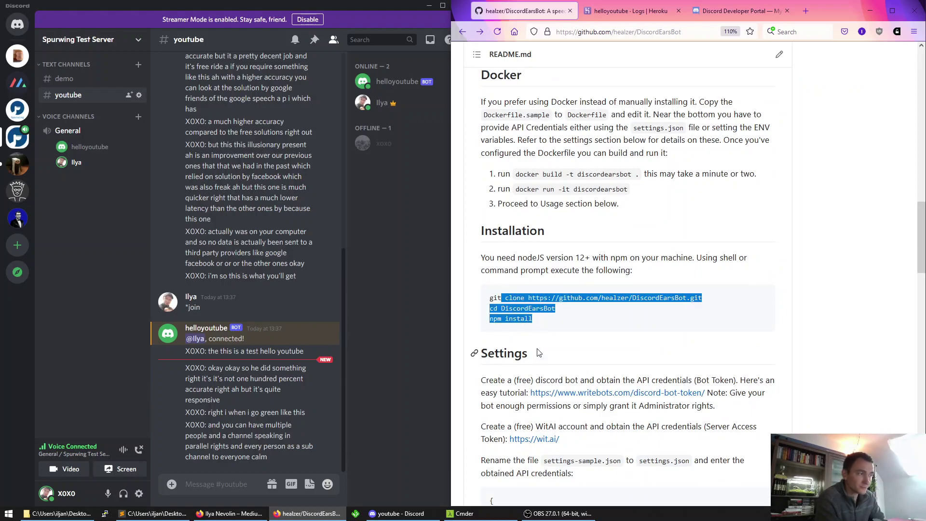
- Highlight the DISCORD_TOK variable, the settings.json file name and the wit_ai_token key
scroll(538, 353, down, 5)
scroll(538, 367, up, 2)
scroll(537, 375, down, 2)
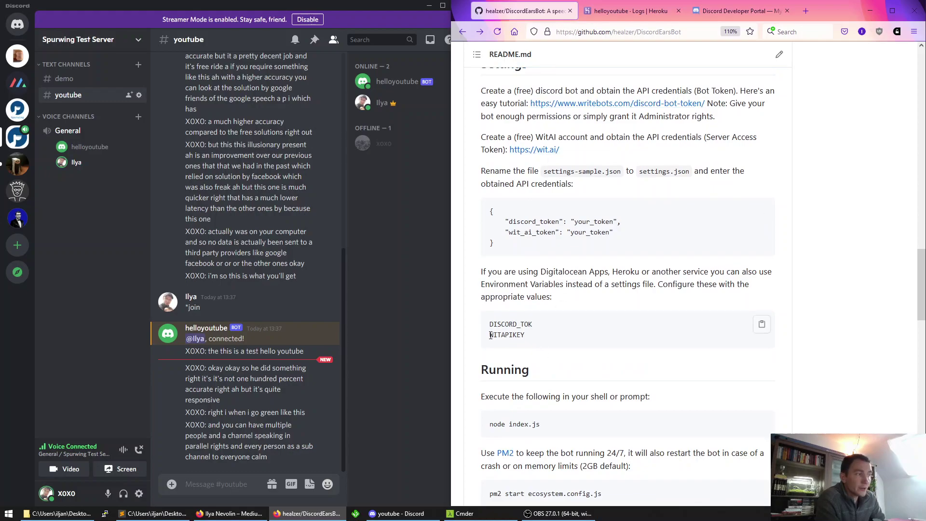
drag(490, 324, 533, 324)
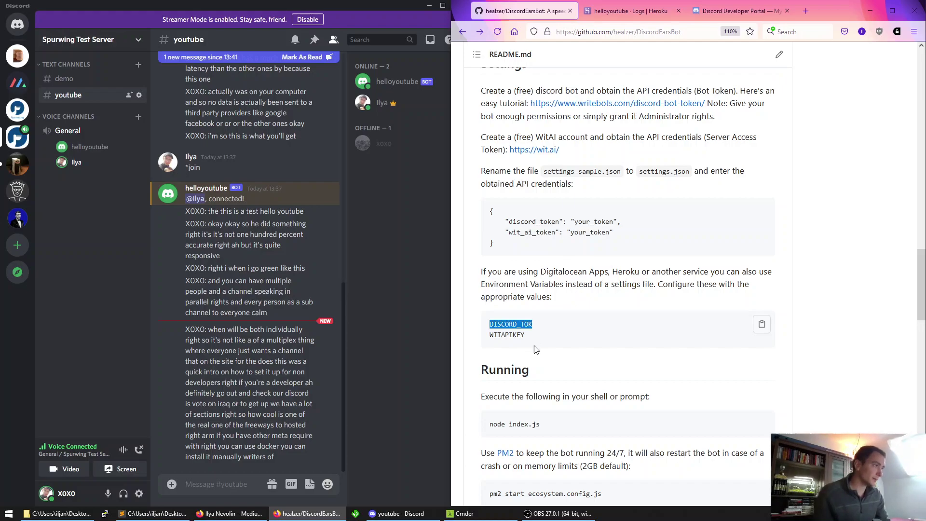
drag(638, 172, 690, 168)
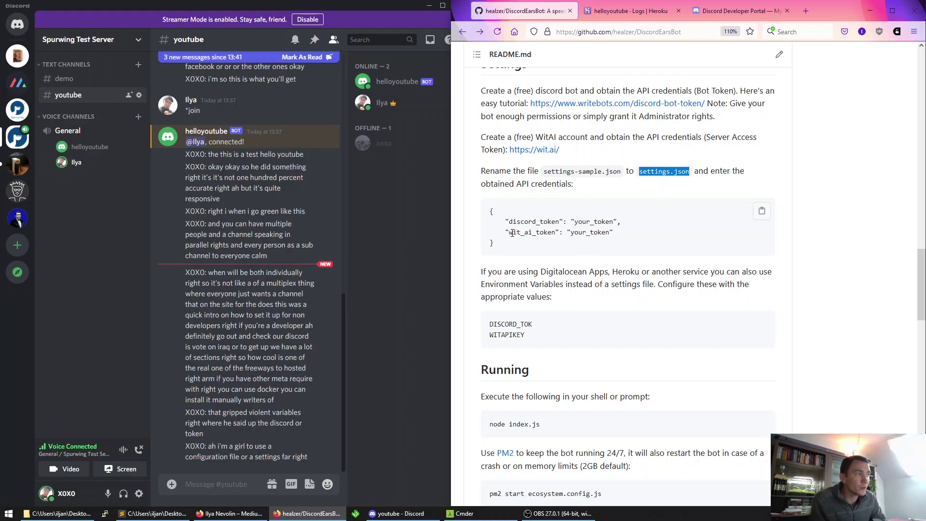
drag(509, 233, 531, 233)
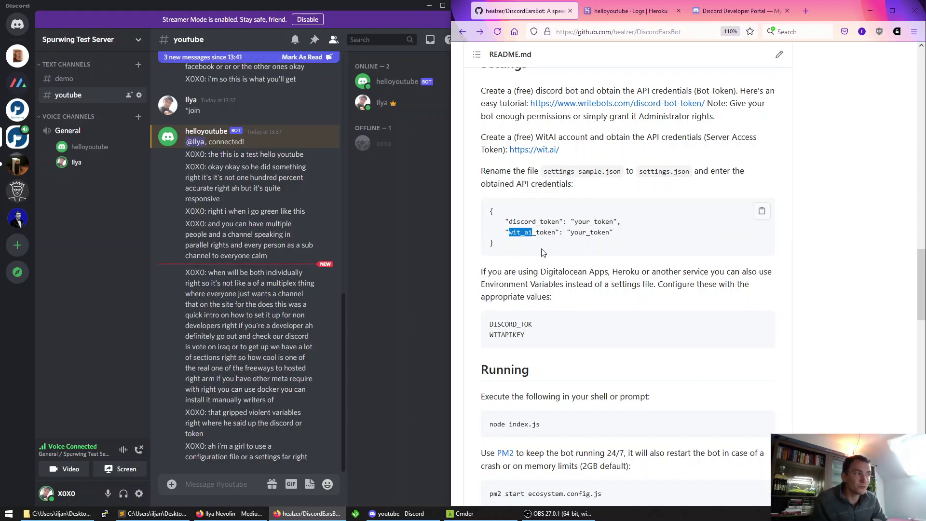
double_click(523, 233)
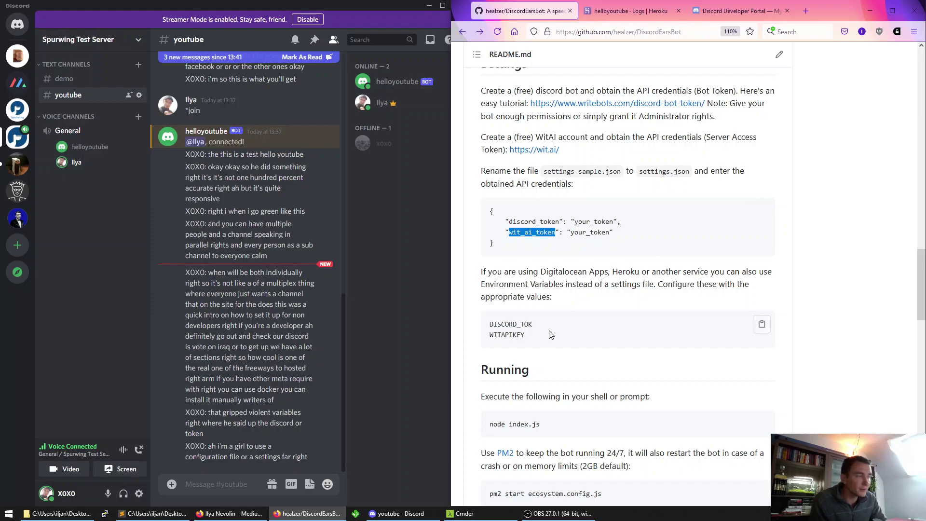
- Scroll through Usage, notes and Language, highlighting 'Mozilla DeepSpeech' under For developers
scroll(547, 347, down, 3)
scroll(546, 347, down, 7)
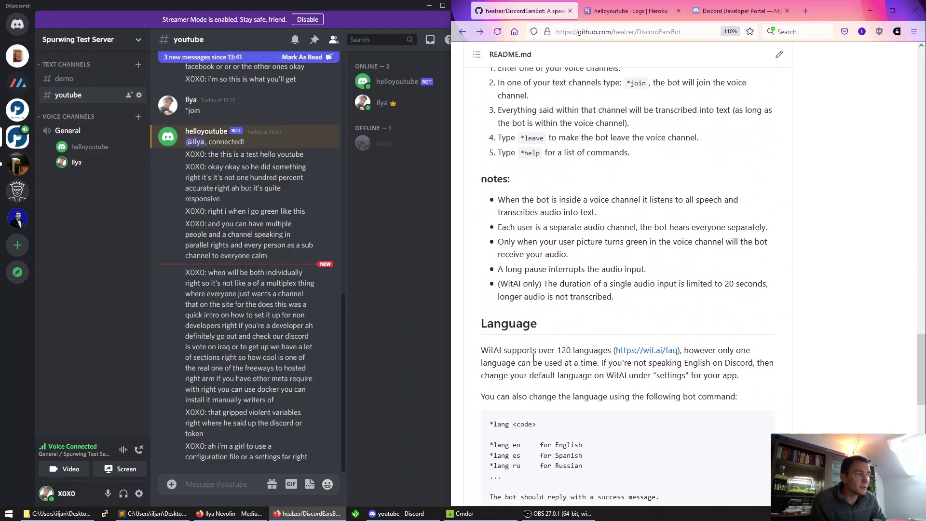
scroll(534, 356, up, 6)
scroll(533, 357, down, 11)
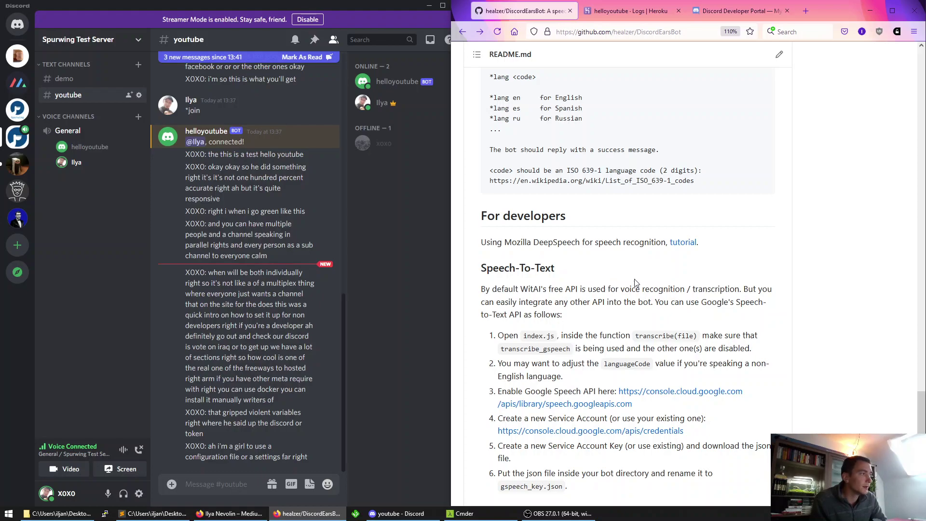
scroll(639, 299, down, 1)
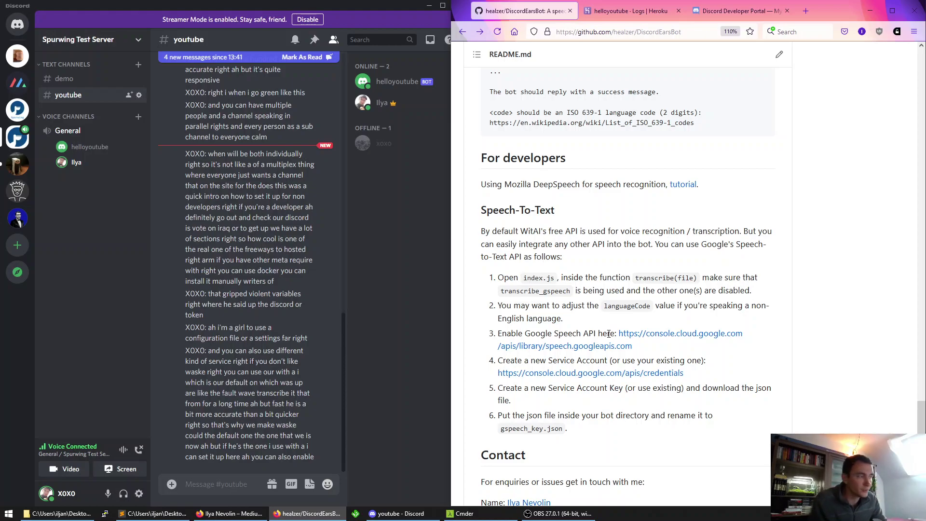
scroll(583, 340, up, 4)
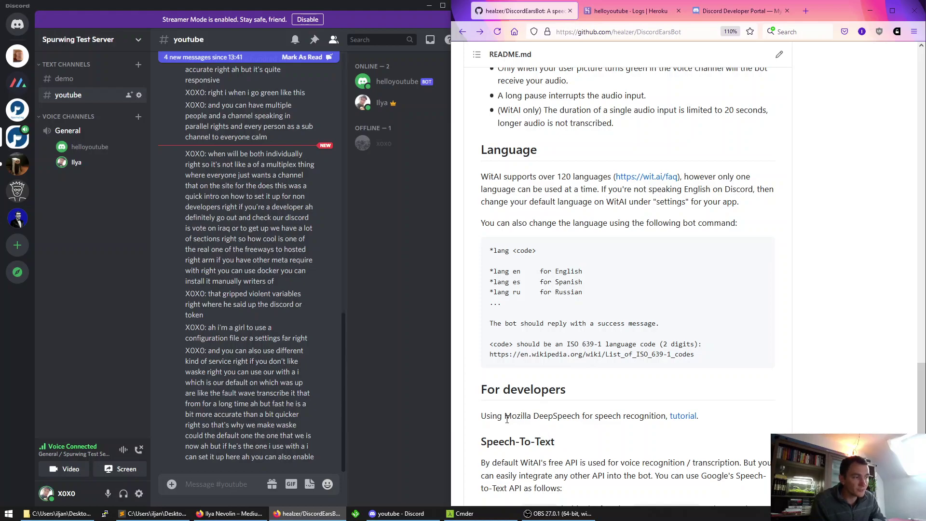
drag(504, 415, 580, 416)
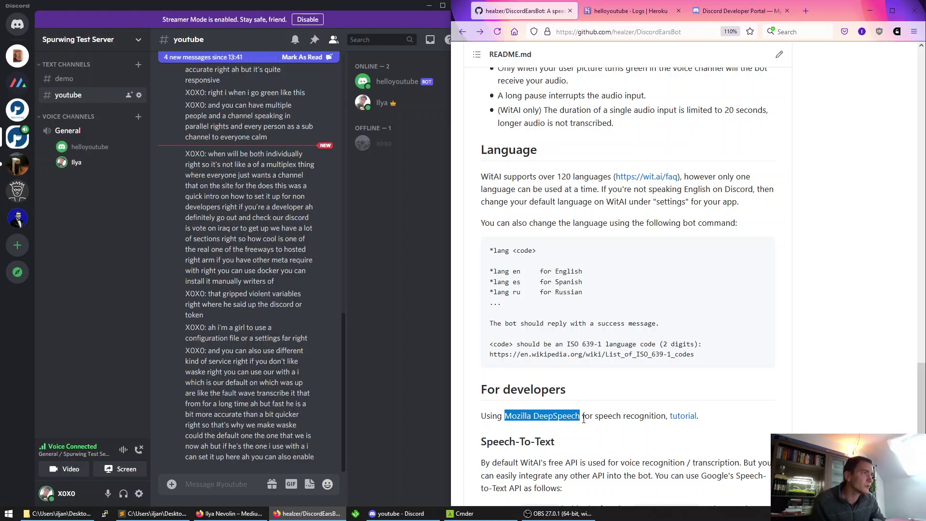
- Select the latest transcribed message in Discord's #youtube channel
scroll(580, 418, up, 3)
scroll(564, 424, down, 1)
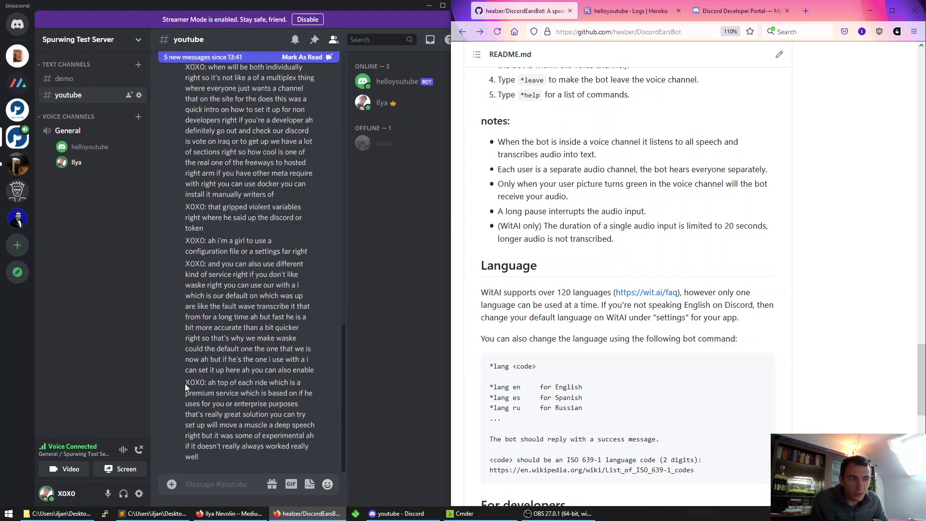
drag(186, 386, 209, 460)
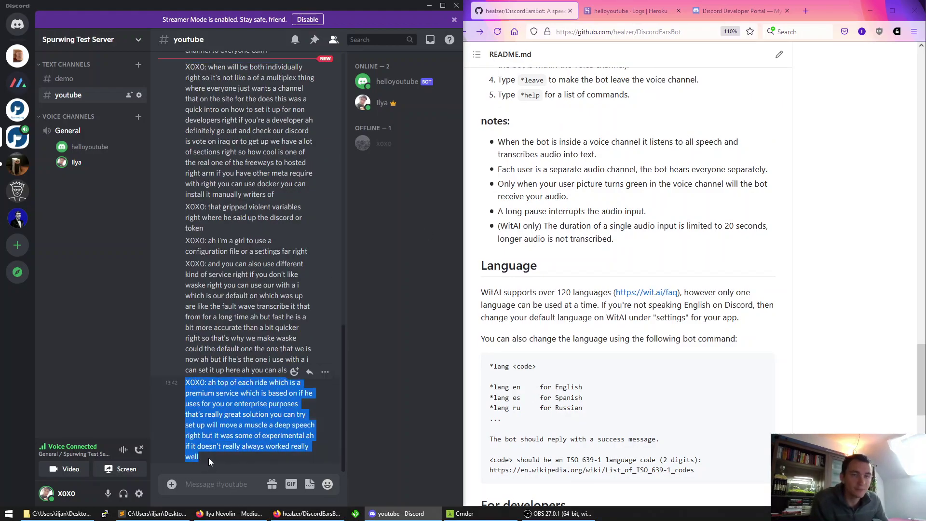
- Search 'vosk api' in a new tab and open the alphacep/vosk-api repository
click(804, 12)
text(voi)
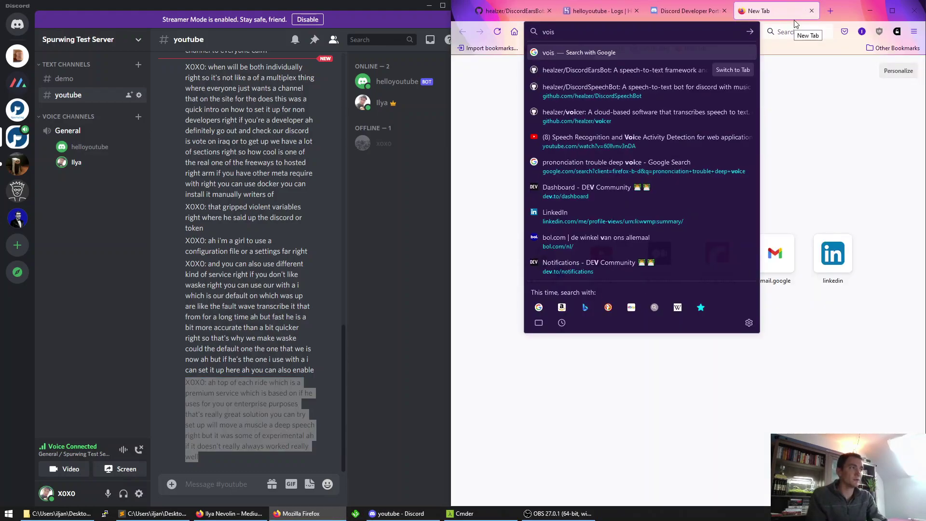
key(BackSpace)
text(sk api)
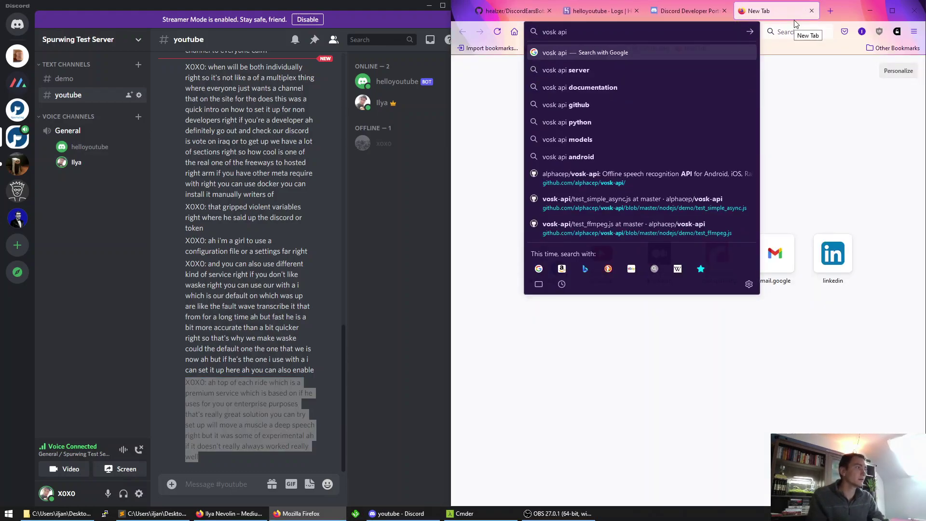
click(647, 177)
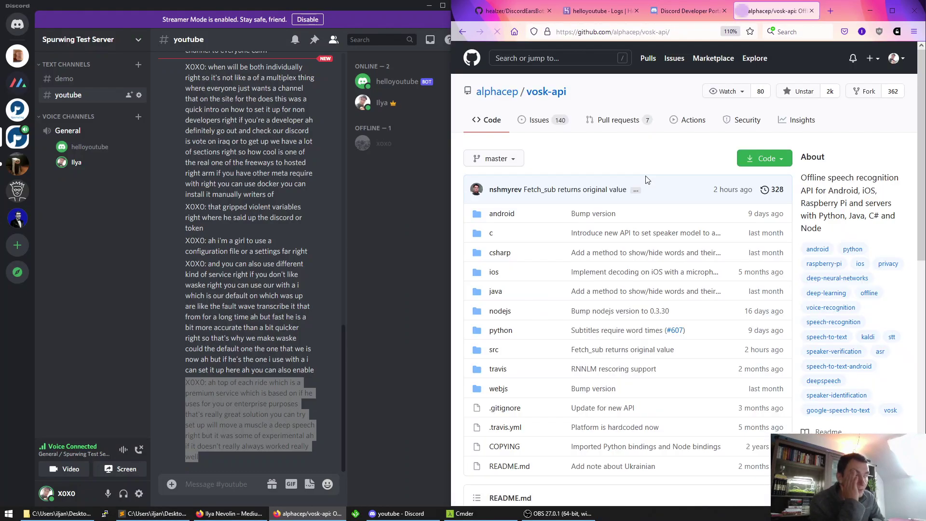
- Follow the repository's Vosk Website link to alphacephei.com
scroll(564, 387, down, 5)
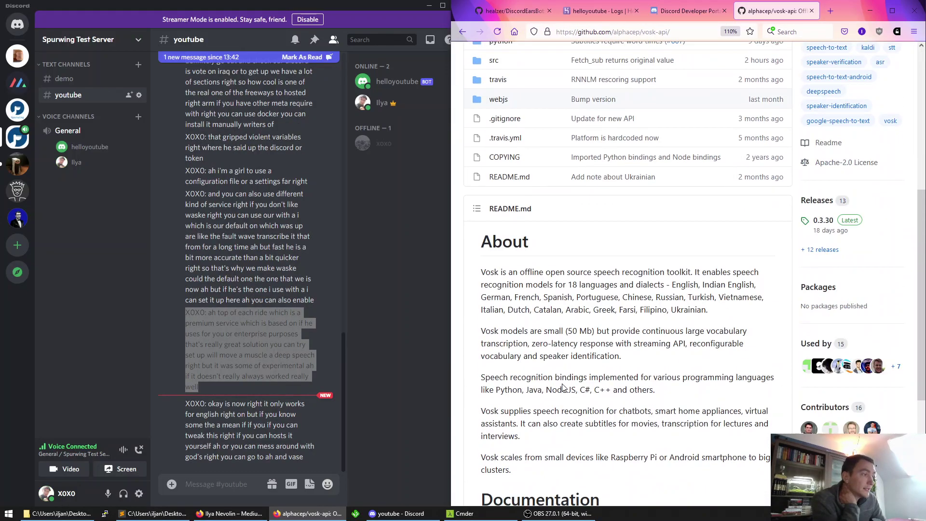
scroll(563, 387, down, 4)
scroll(574, 299, up, 8)
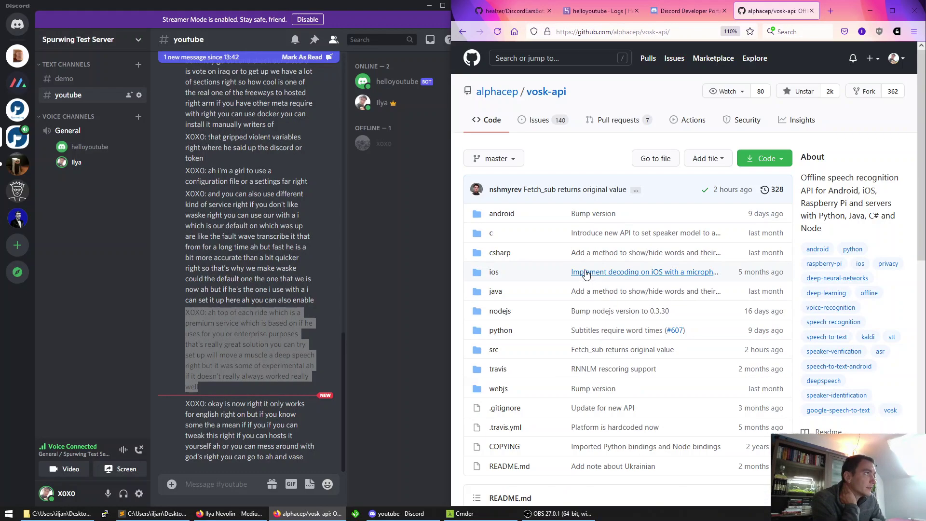
scroll(665, 410, down, 9)
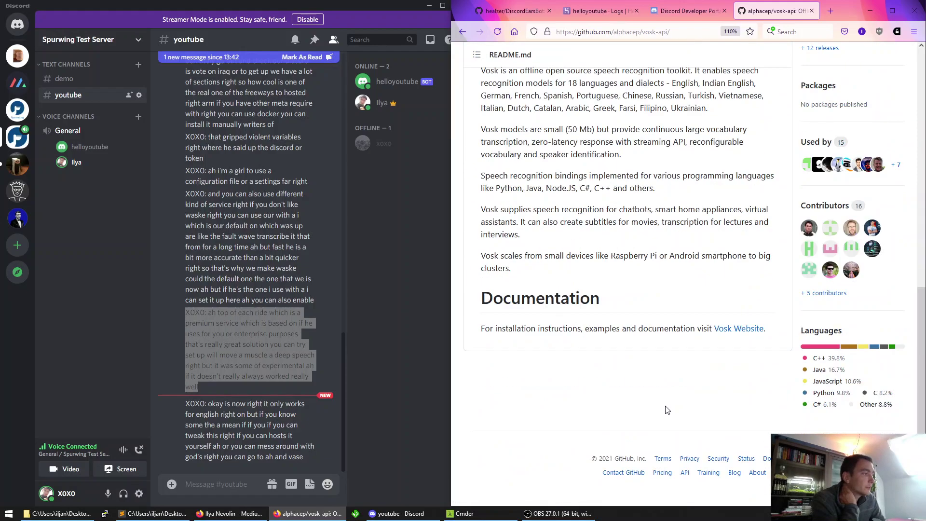
click(748, 329)
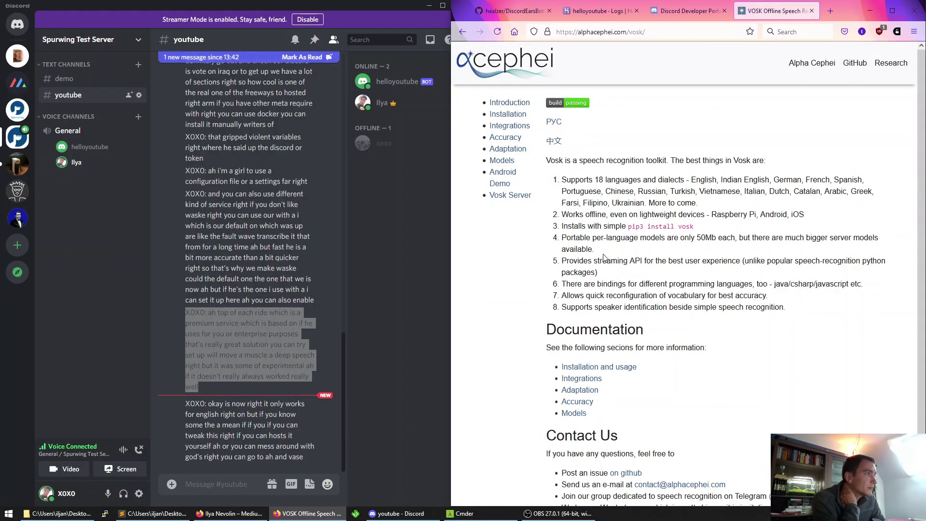
- On the Models page, compare English model sizes: 40M small, 129M lgraph, 1.4G aspire-0.2
click(502, 163)
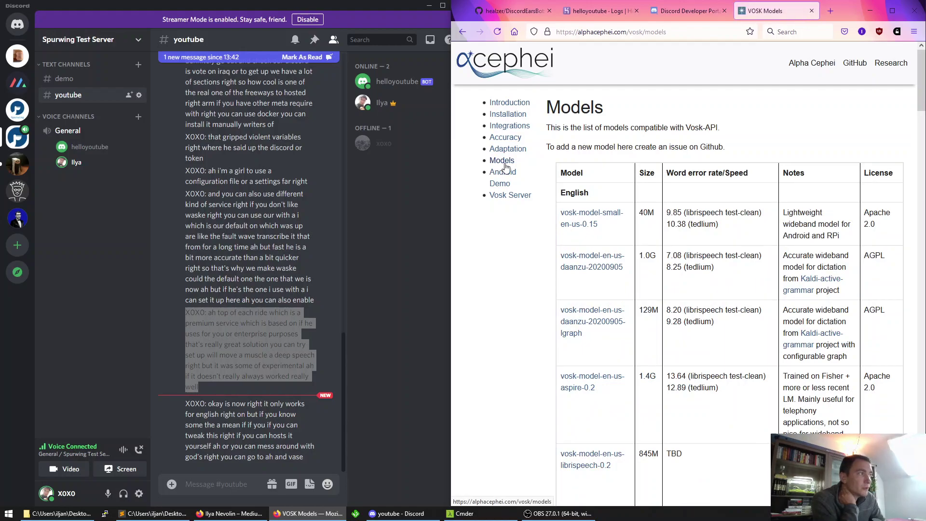
drag(451, 186, 299, 200)
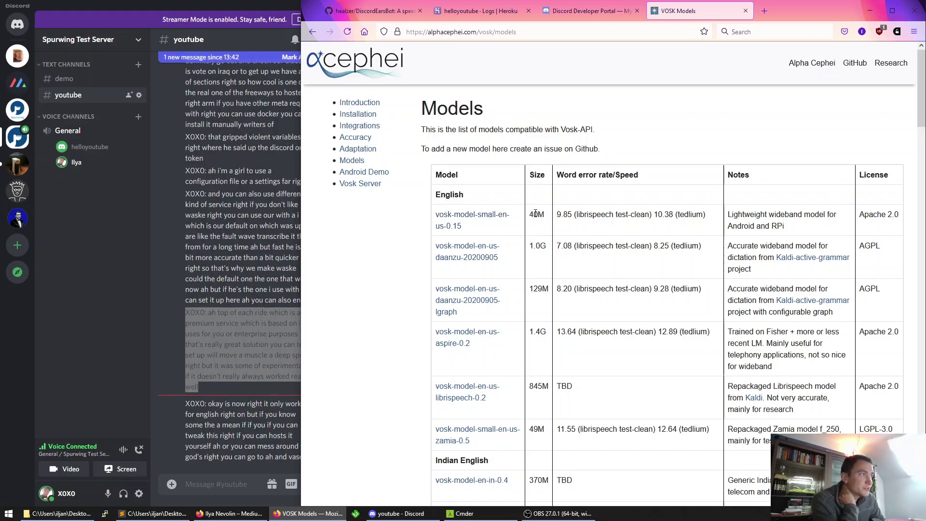
drag(529, 215, 546, 216)
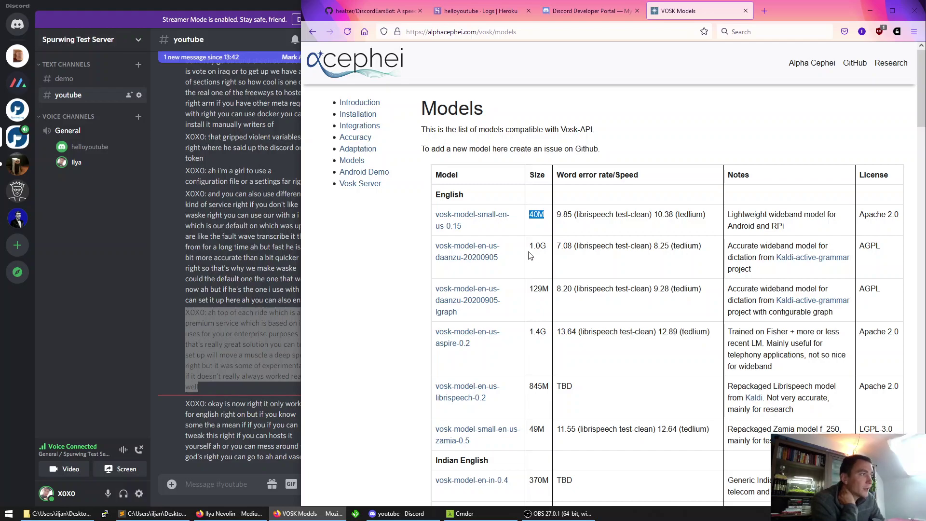
drag(531, 288, 550, 289)
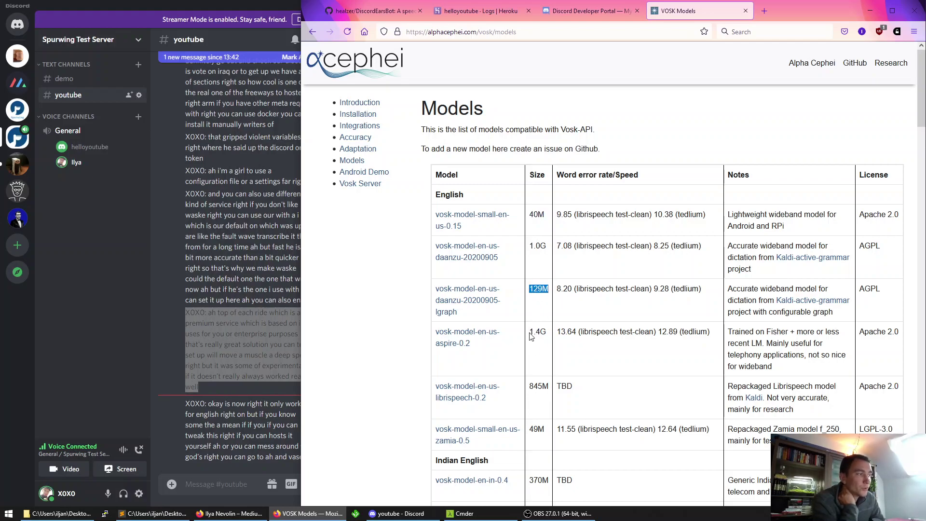
drag(529, 332, 547, 332)
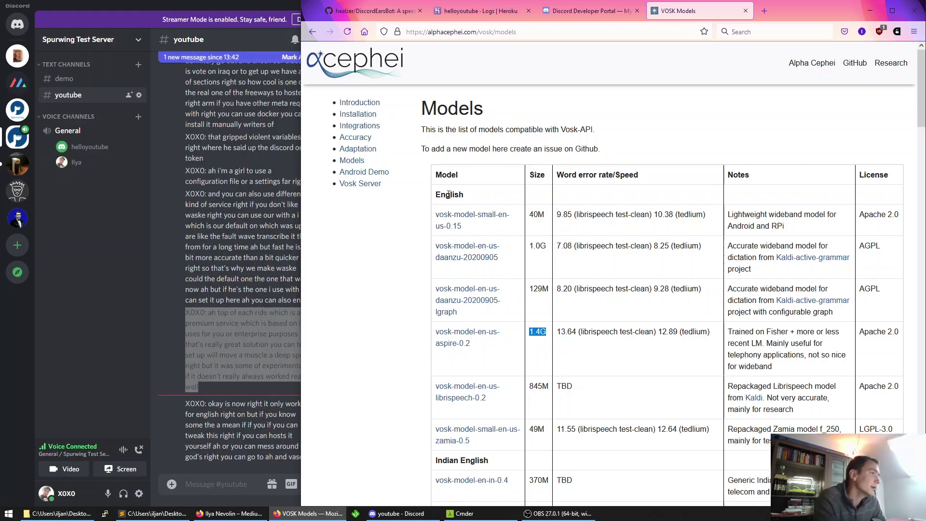
- Highlight the English, Chinese and Russian section headings and scroll through the other languages' models
double_click(480, 201)
scroll(480, 201, down, 4)
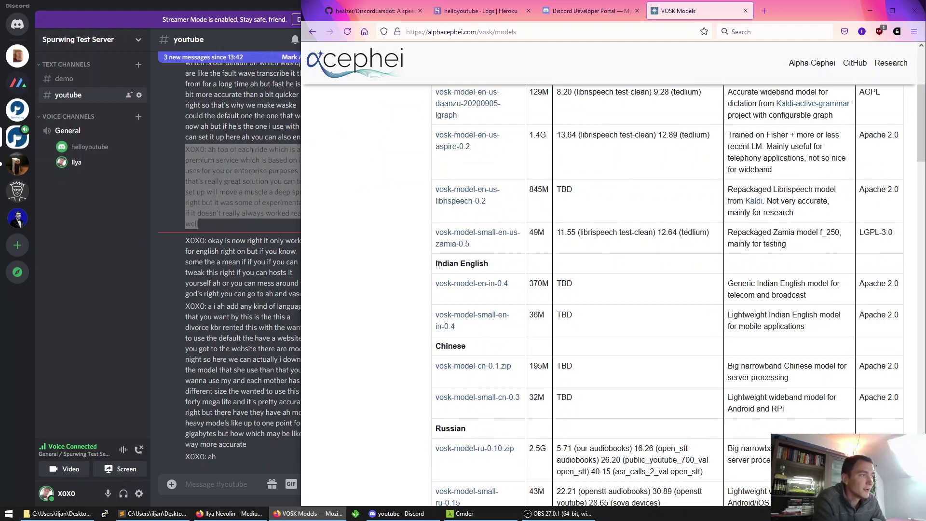
drag(436, 263, 487, 264)
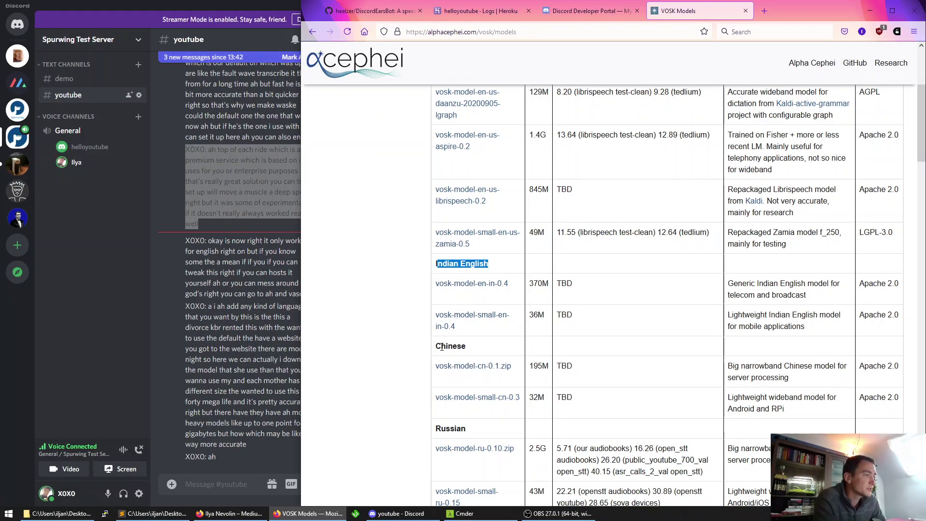
drag(440, 346, 476, 357)
scroll(476, 358, down, 3)
double_click(451, 280)
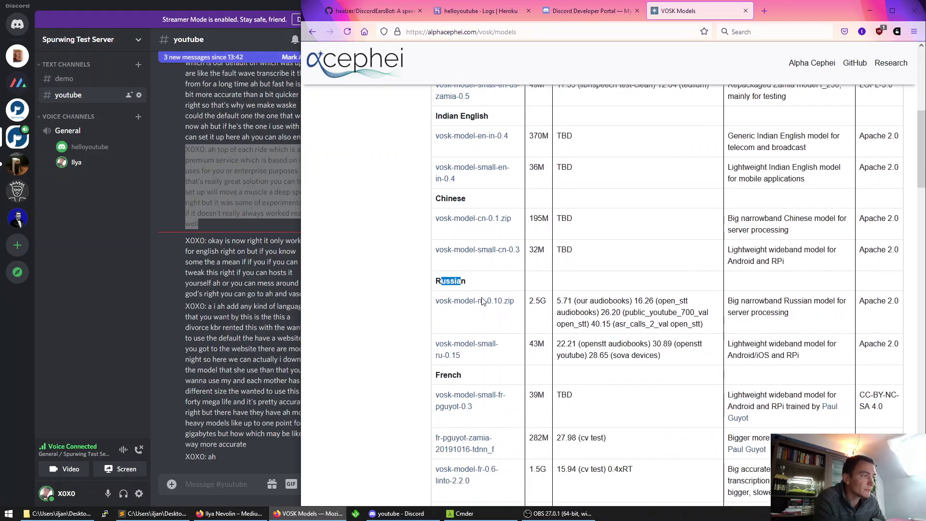
scroll(456, 379, down, 6)
scroll(456, 380, down, 2)
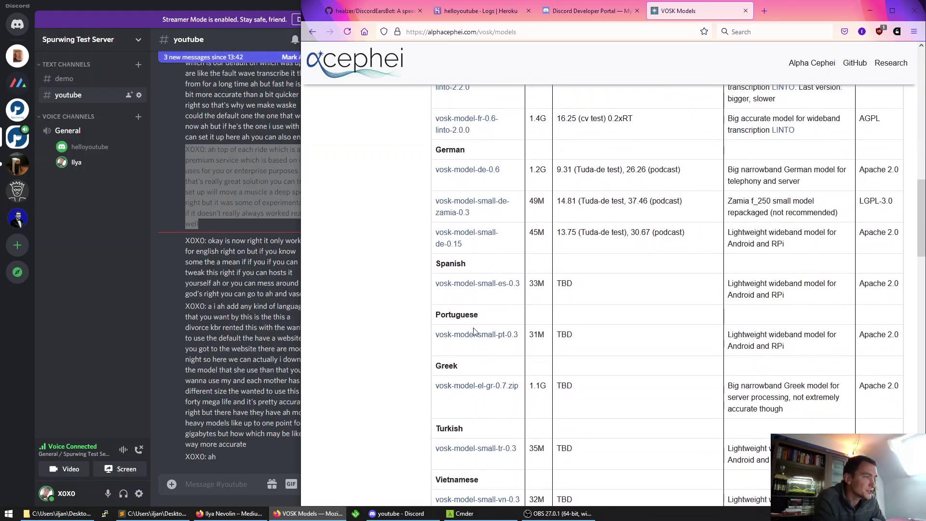
scroll(471, 361, down, 6)
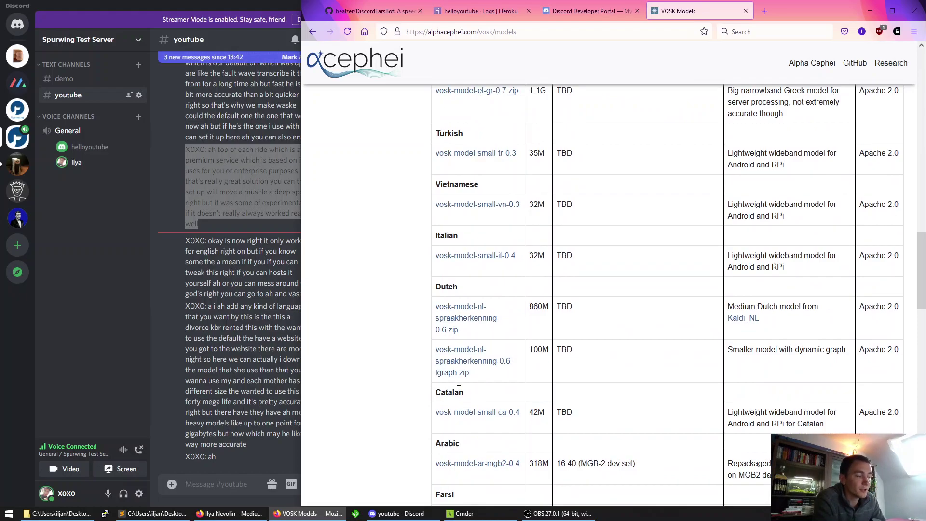
scroll(448, 413, down, 3)
scroll(453, 417, down, 5)
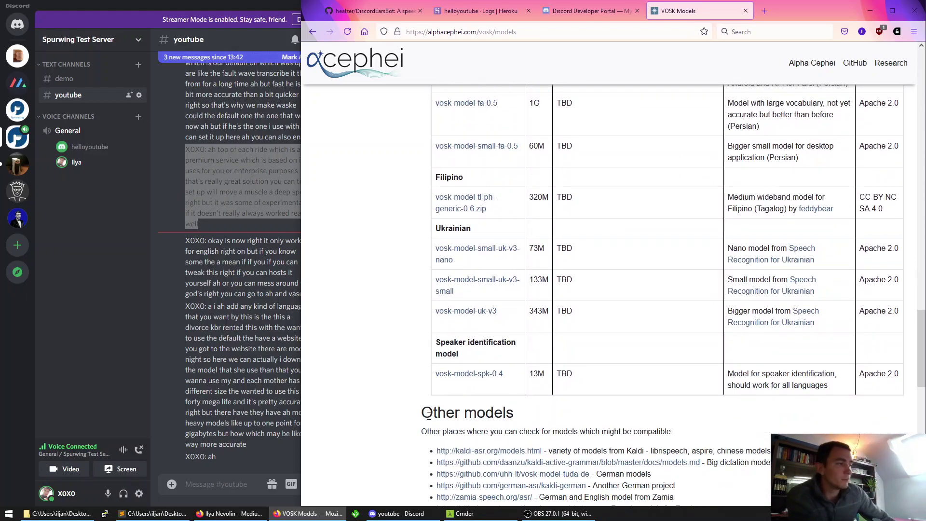
scroll(467, 351, up, 15)
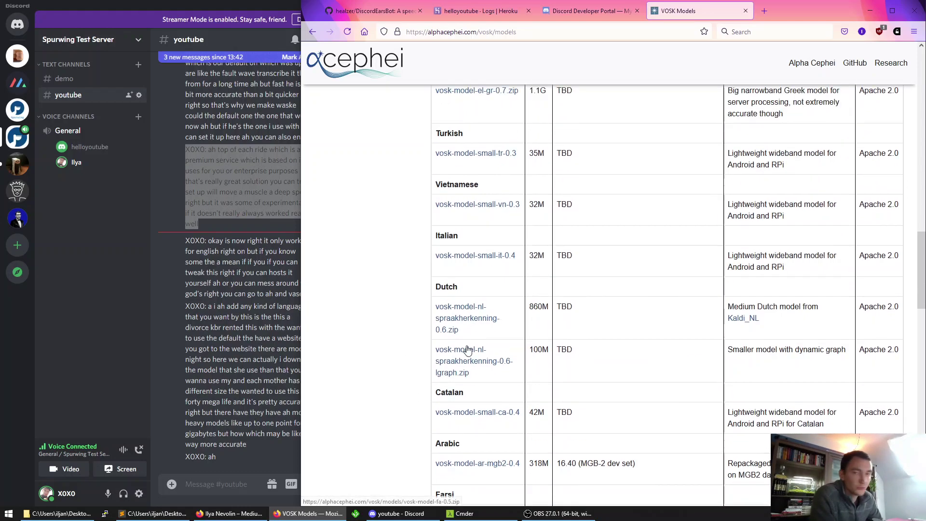
scroll(472, 347, up, 10)
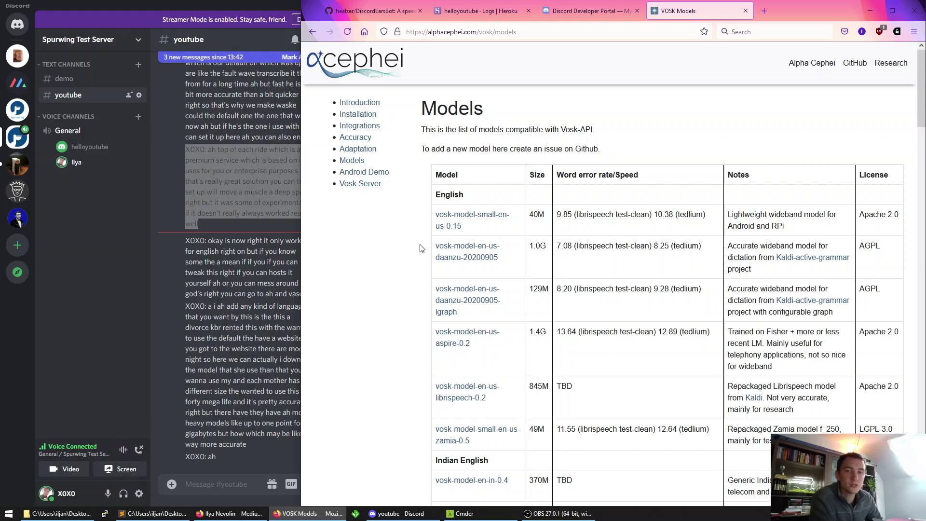
- Back in the DiscordEarsBot README, highlight the Discord invite link under Contact, then deselect it
click(415, 11)
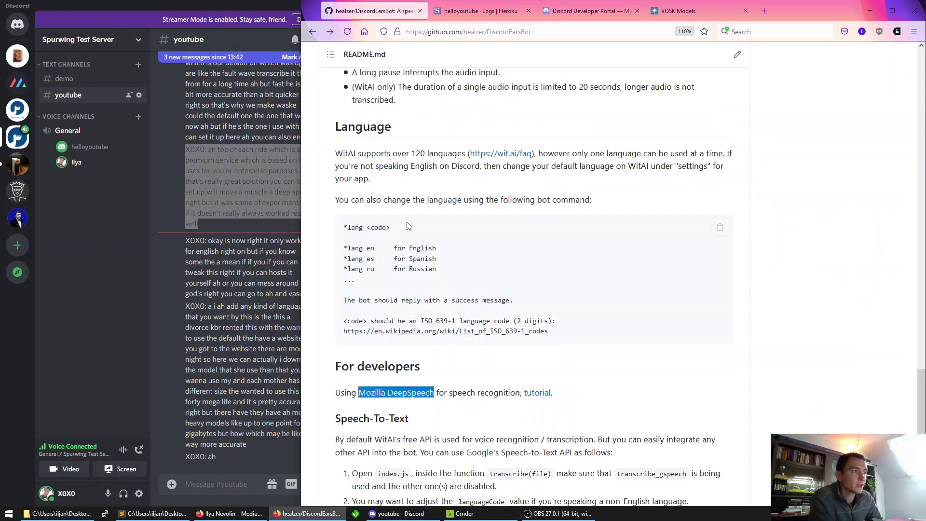
scroll(419, 255, up, 7)
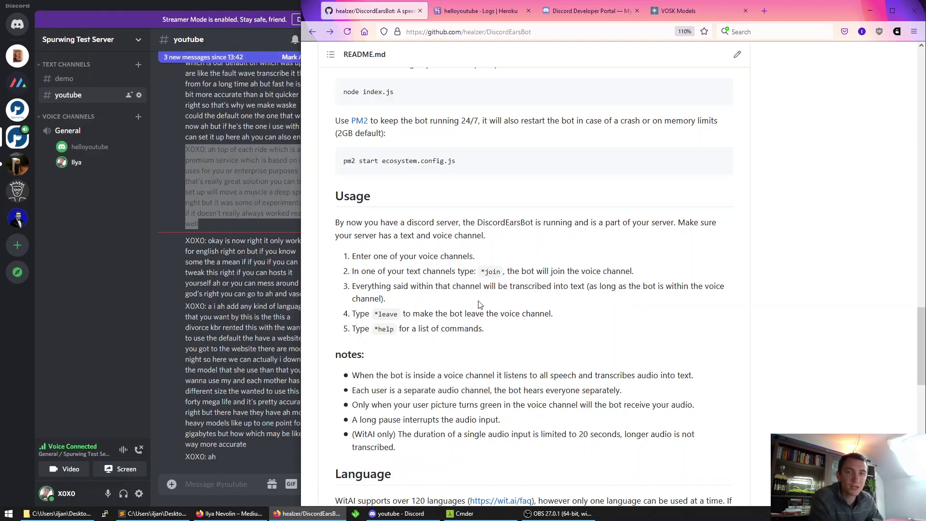
scroll(479, 303, down, 6)
scroll(444, 355, down, 7)
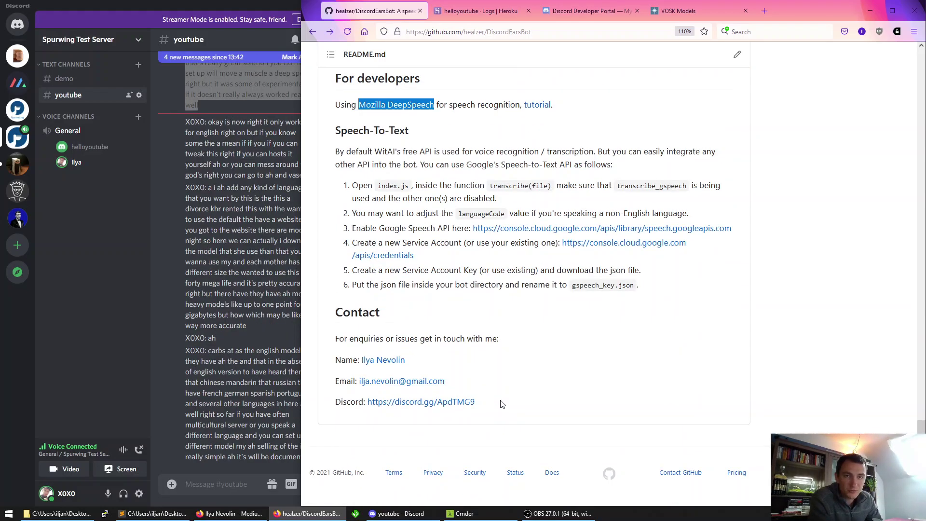
drag(492, 404, 334, 404)
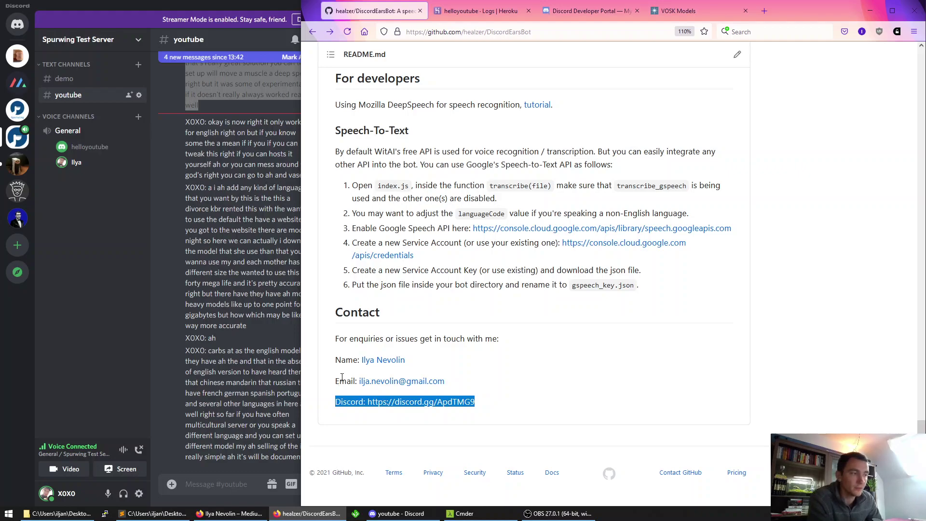
click(341, 383)
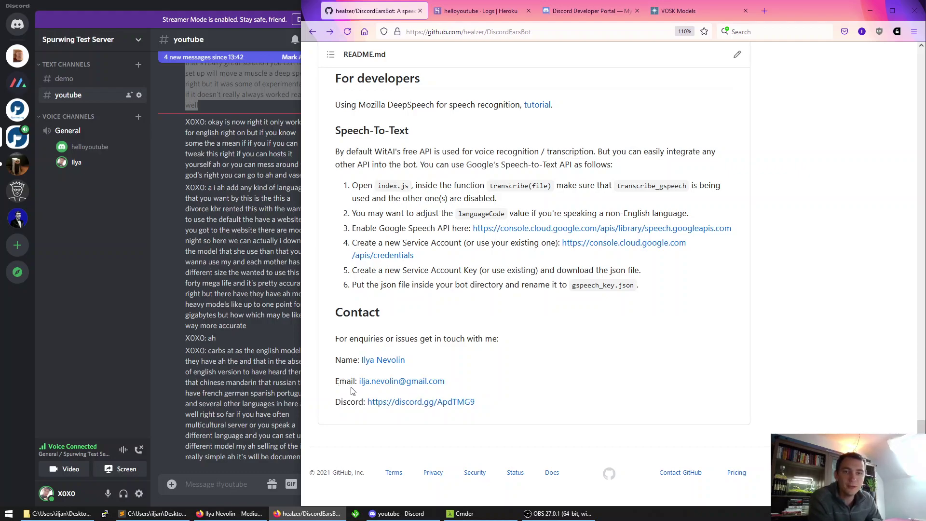